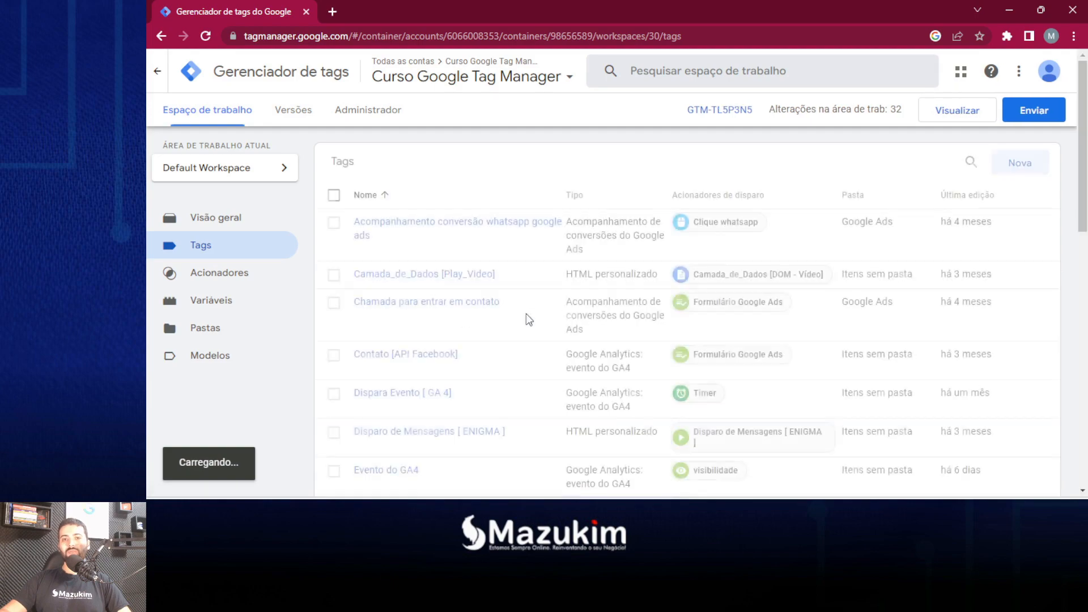
Step: Look through the container's full tag list, including tag types and firing triggers
scroll(793, 295, "down", 10)
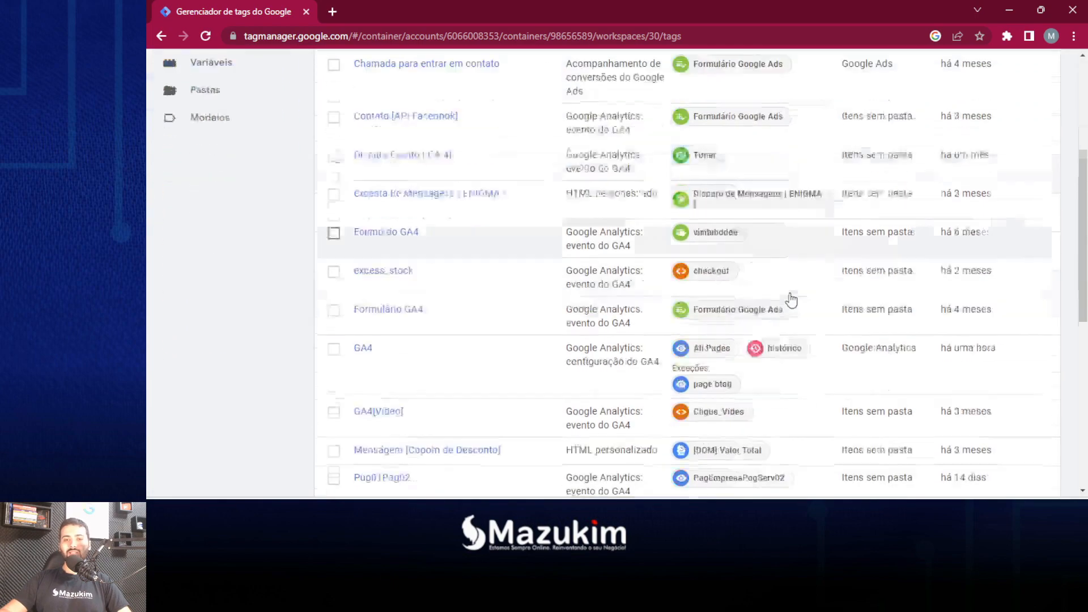
scroll(771, 394, "up", 5)
scroll(782, 362, "up", 8)
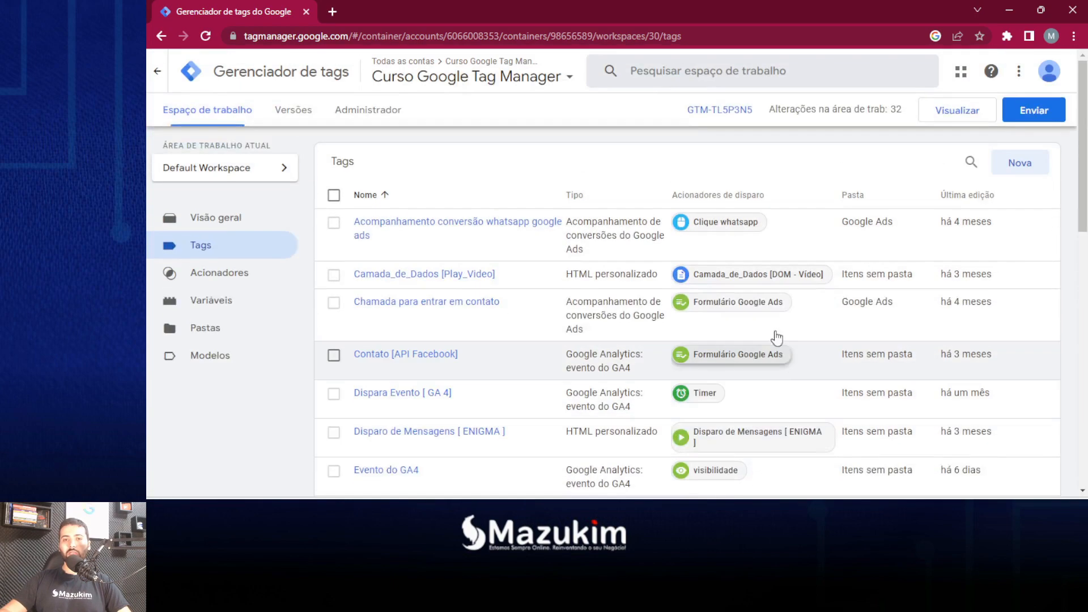
scroll(766, 340, "down", 15)
scroll(761, 402, "up", 12)
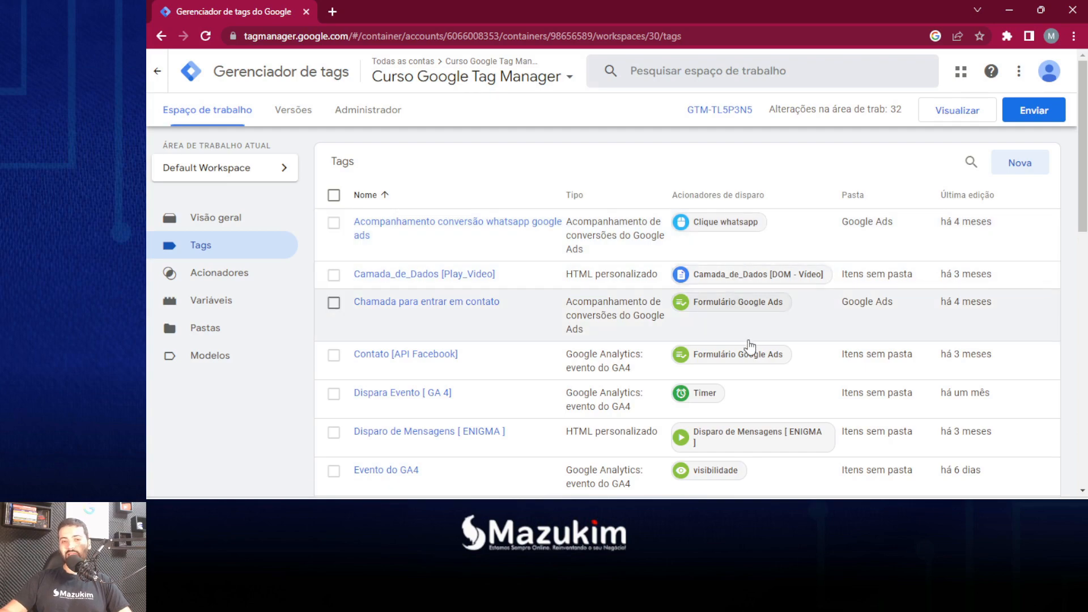
scroll(749, 346, "down", 10)
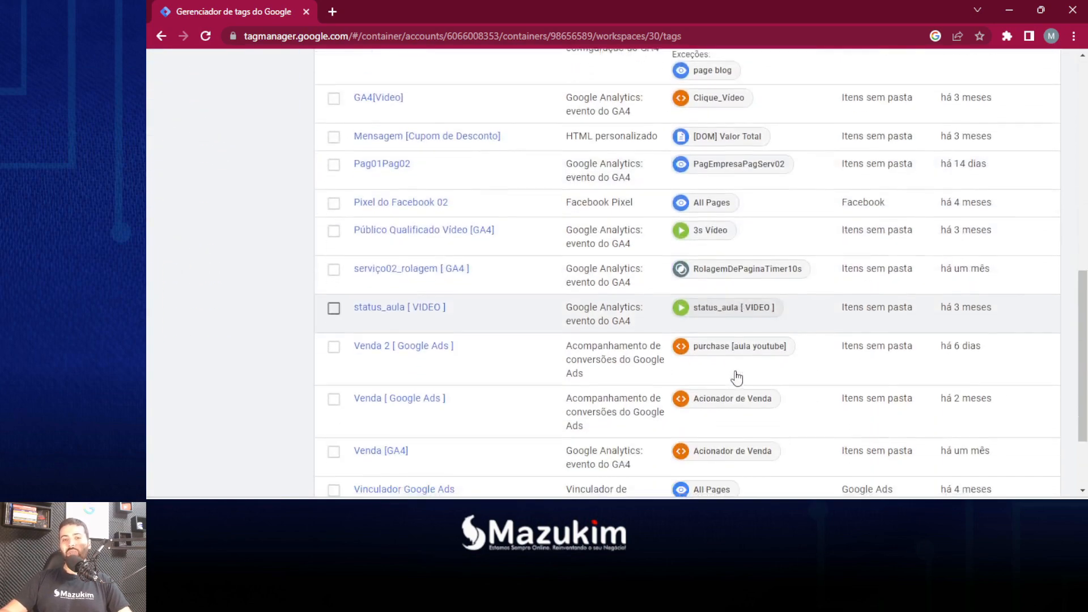
scroll(729, 408, "down", 3)
scroll(719, 420, "up", 12)
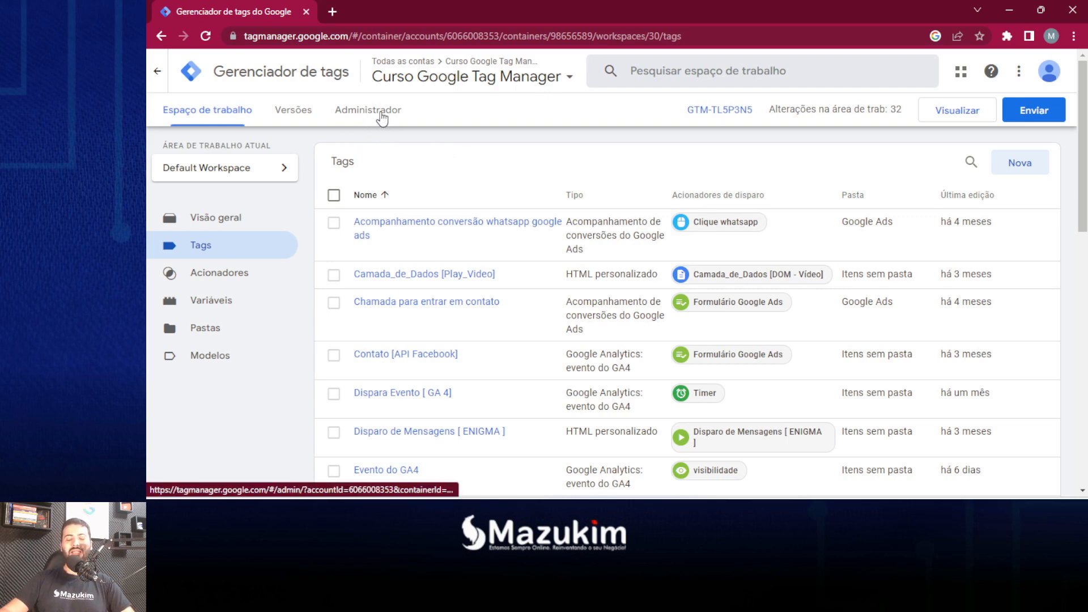
Step: Enable "Ativar Visão geral do consentimento" in the container settings and save the container
left_click(371, 118)
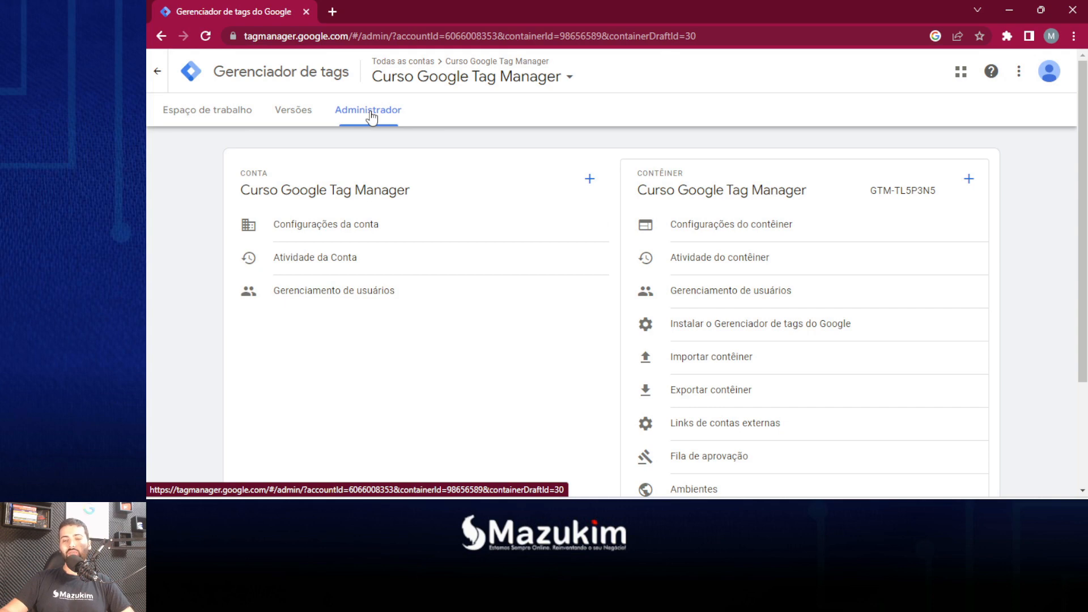
left_click(725, 225)
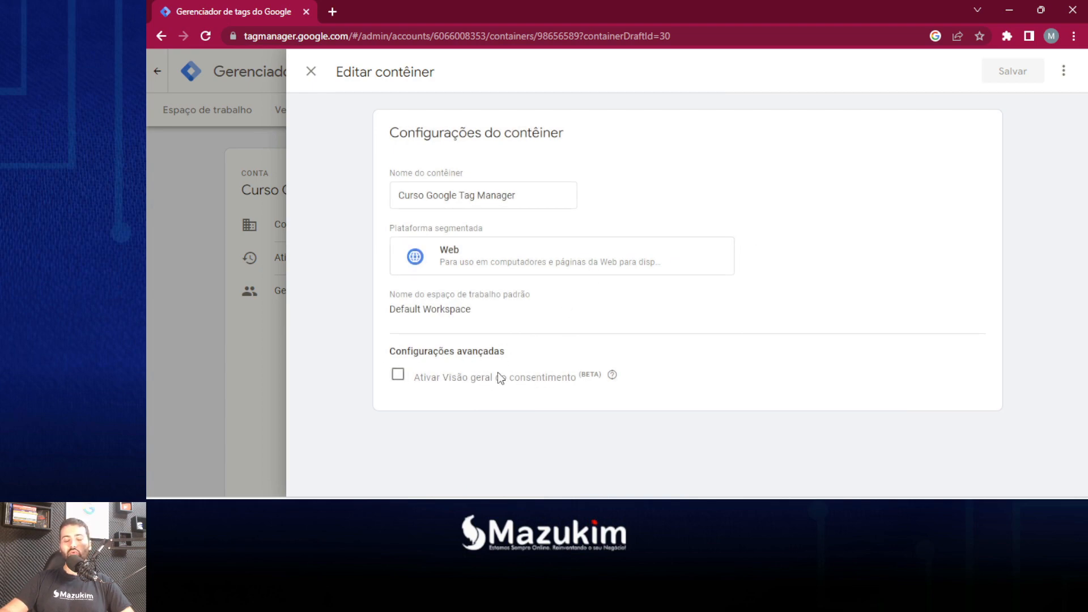
left_click(418, 378)
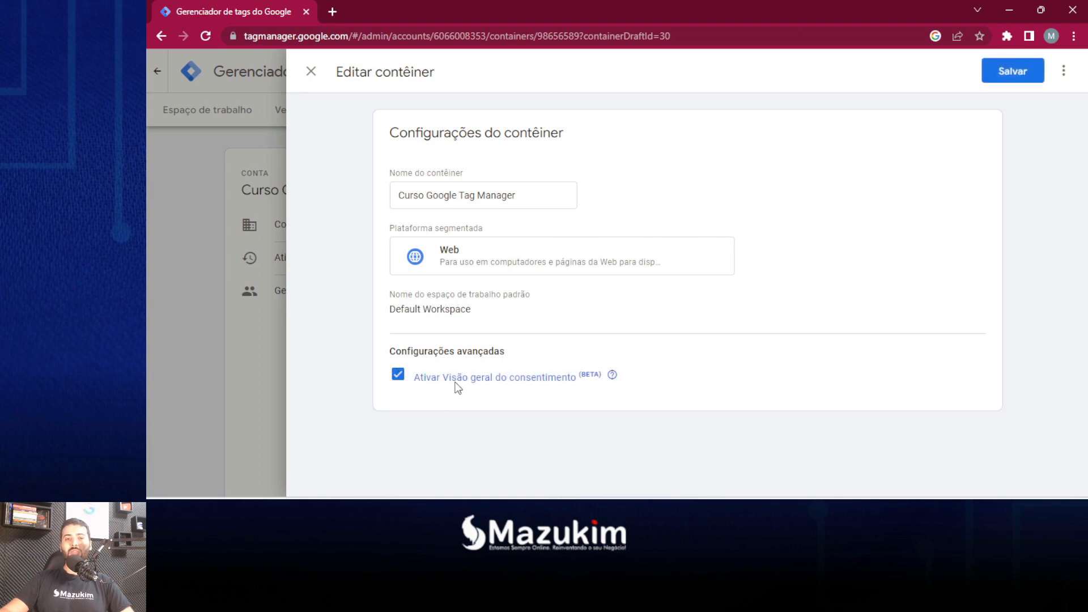
left_click(1013, 71)
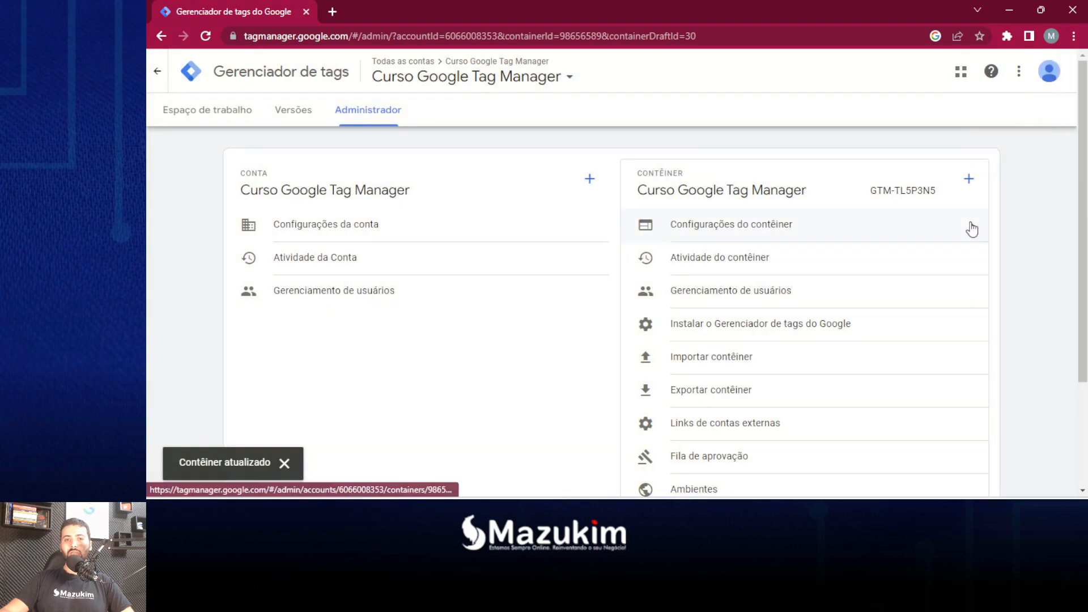
Step: Return to the workspace's tag list and open its "Visão geral da permissão"
left_click(220, 121)
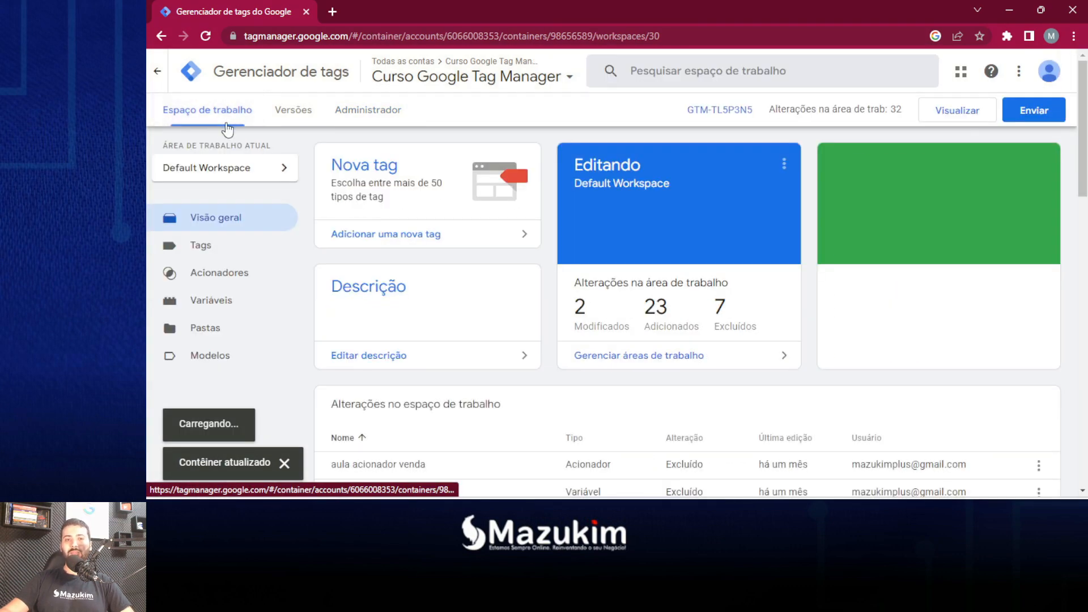
left_click(225, 249)
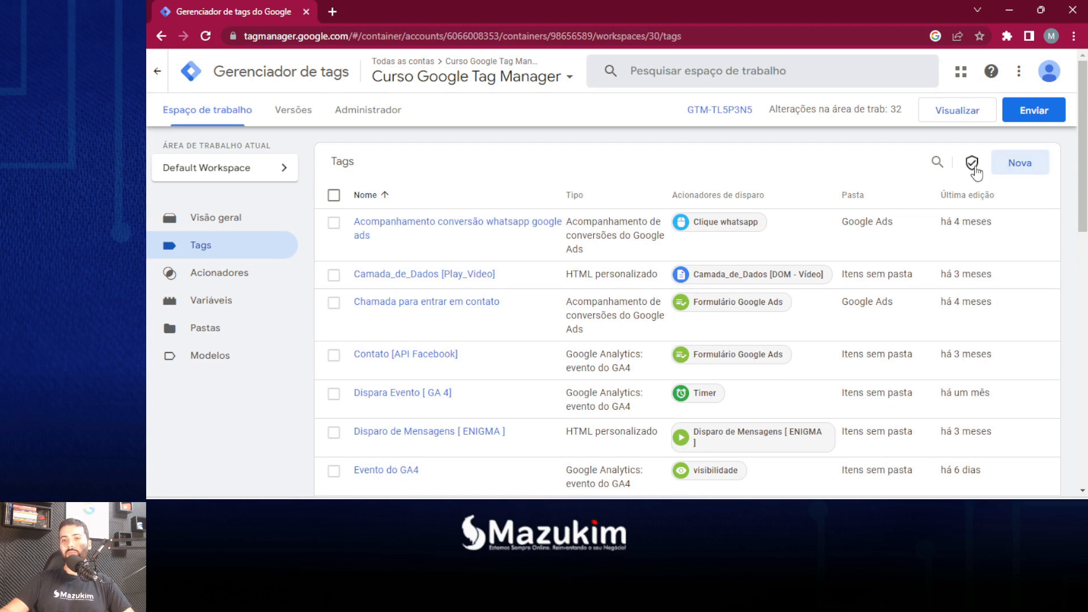
key("ctrl+plus")
key("ctrl+plus")
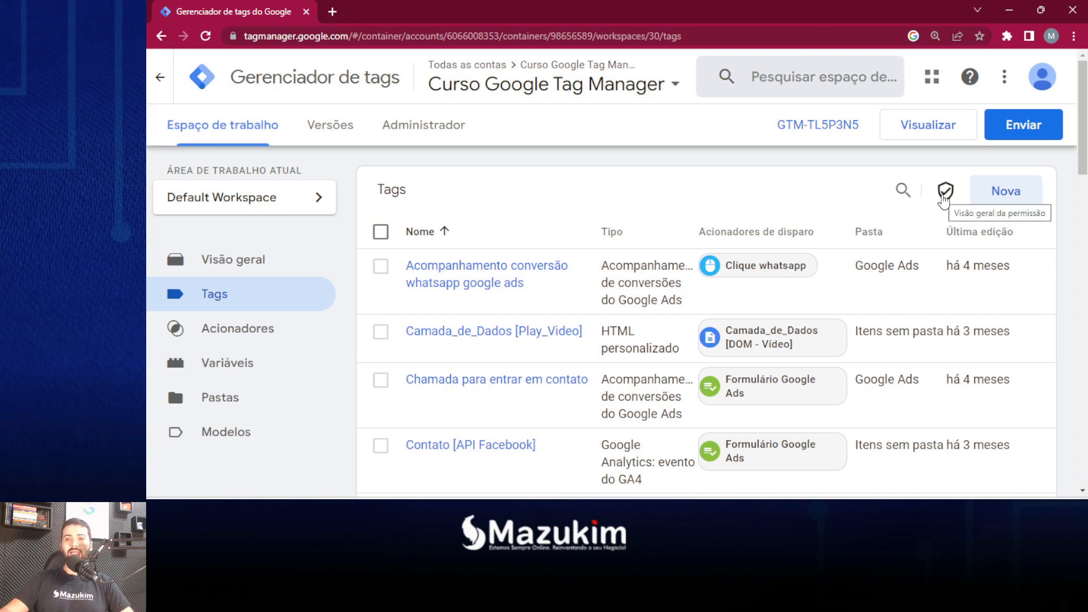
left_click(945, 192)
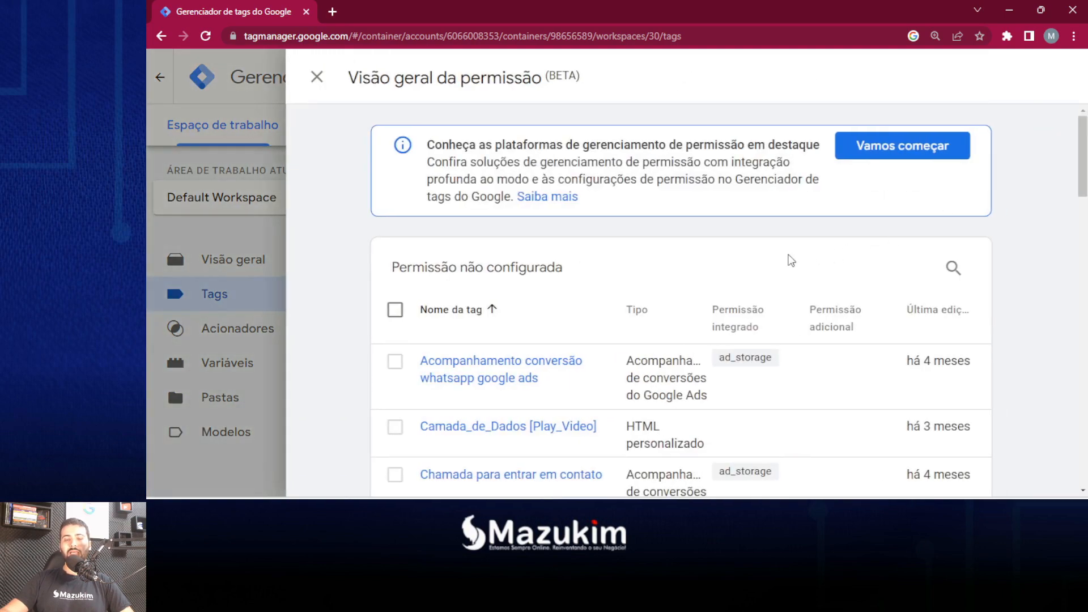
Step: Examine the tags without configured permission and the "Permissão configurada" section, and close the permission overview
scroll(672, 284, "down", 15)
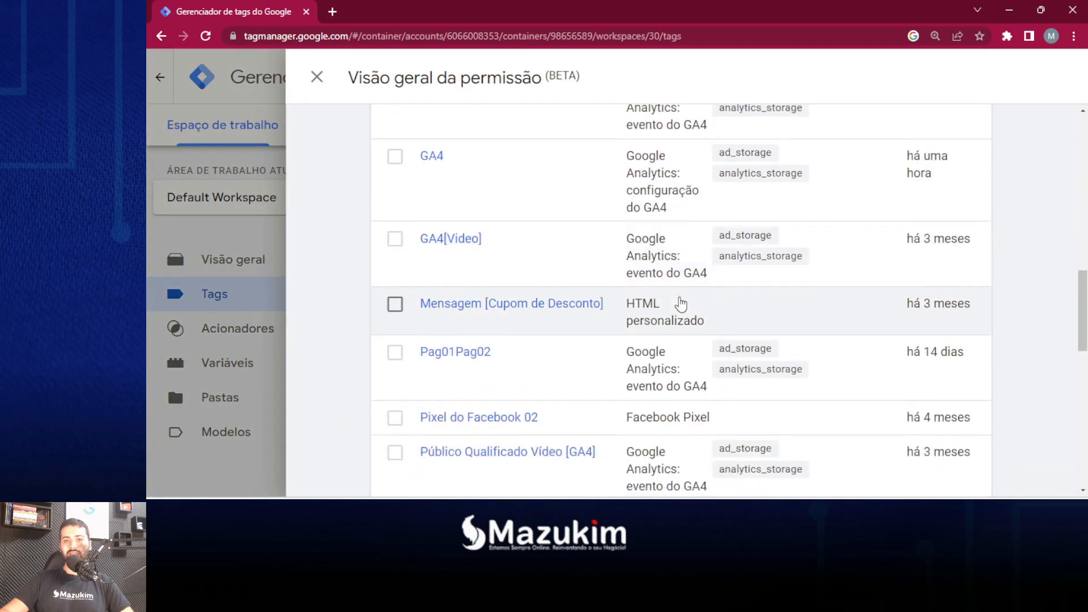
scroll(755, 277, "up", 12)
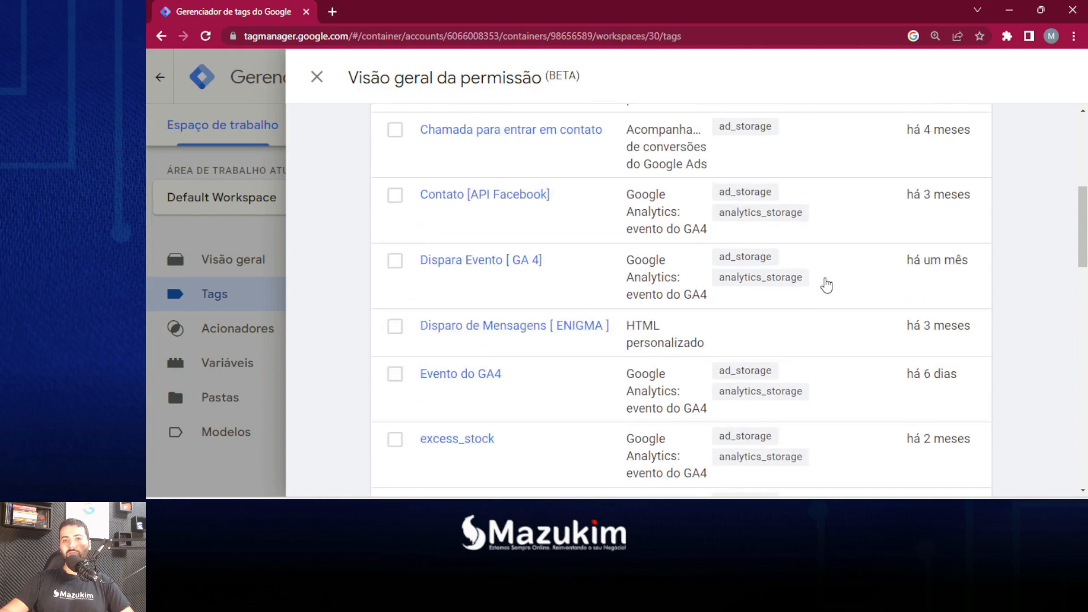
scroll(829, 283, "up", 3)
scroll(828, 285, "down", 8)
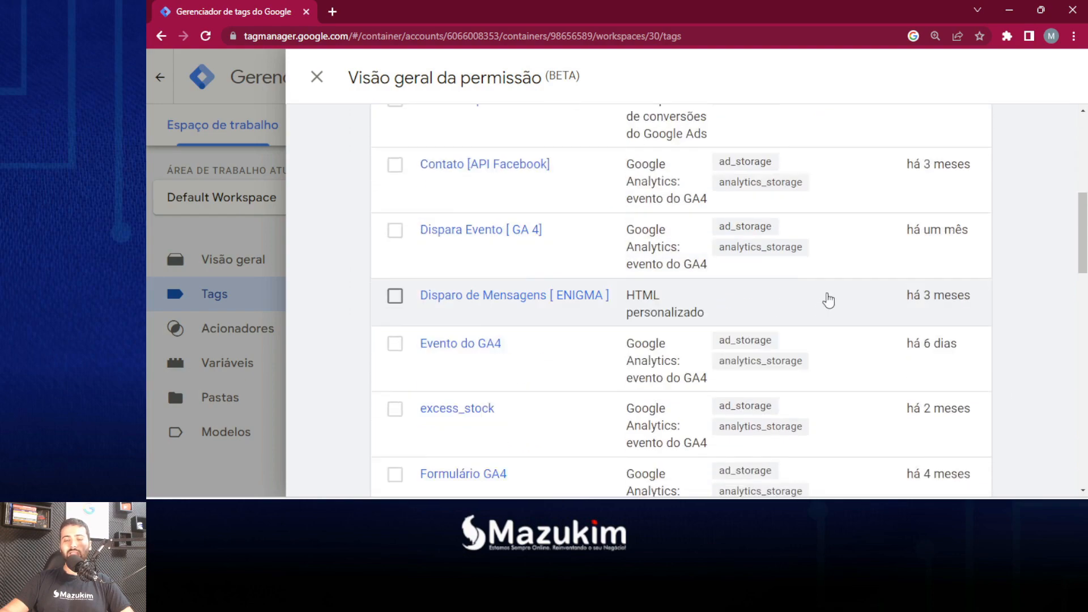
scroll(828, 306, "down", 10)
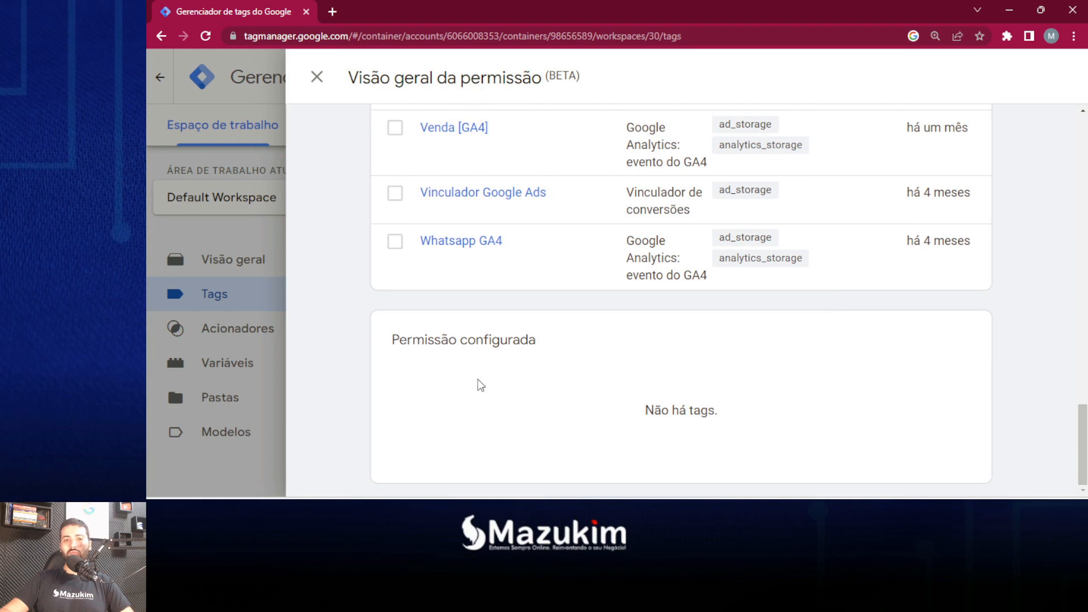
left_click_drag(648, 417, 737, 412)
left_click(452, 355)
left_click_drag(392, 343, 496, 344)
left_click(509, 343)
scroll(651, 369, "up", 1)
scroll(623, 425, "down", 1)
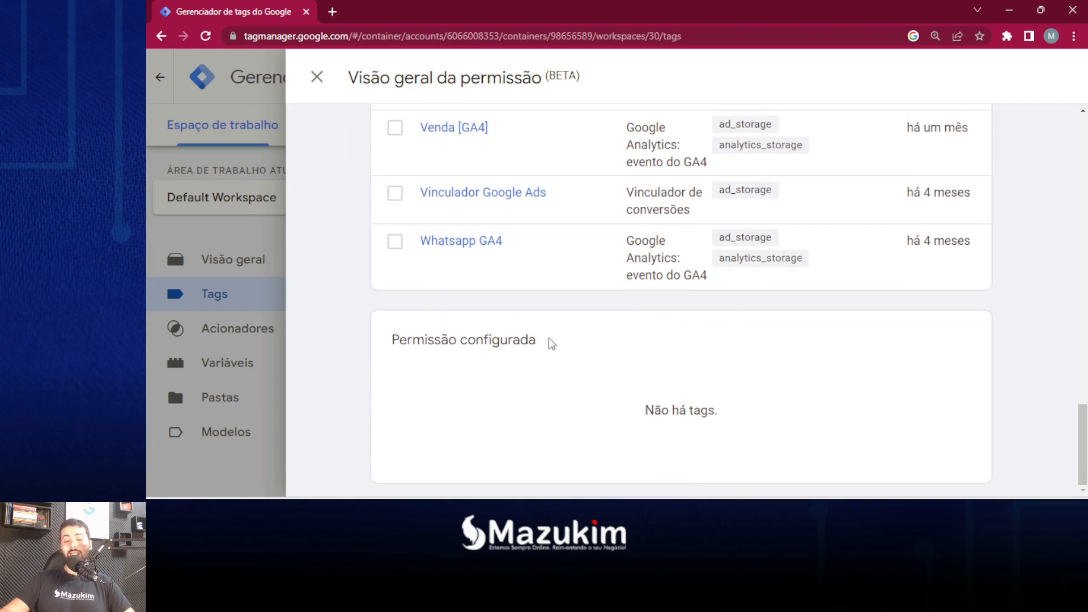
left_click(306, 84)
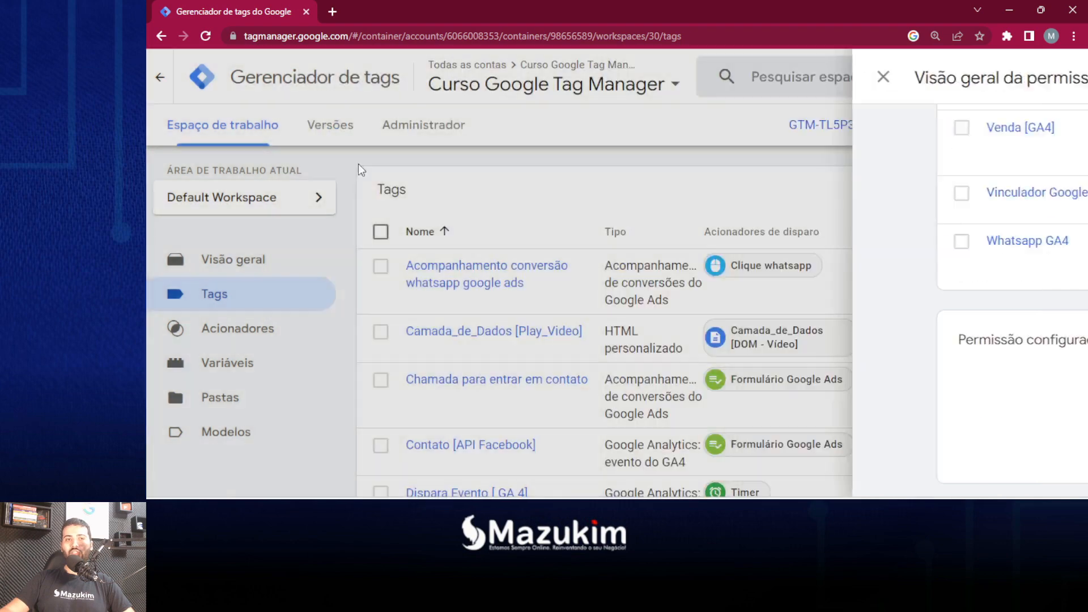
key("ctrl+minus")
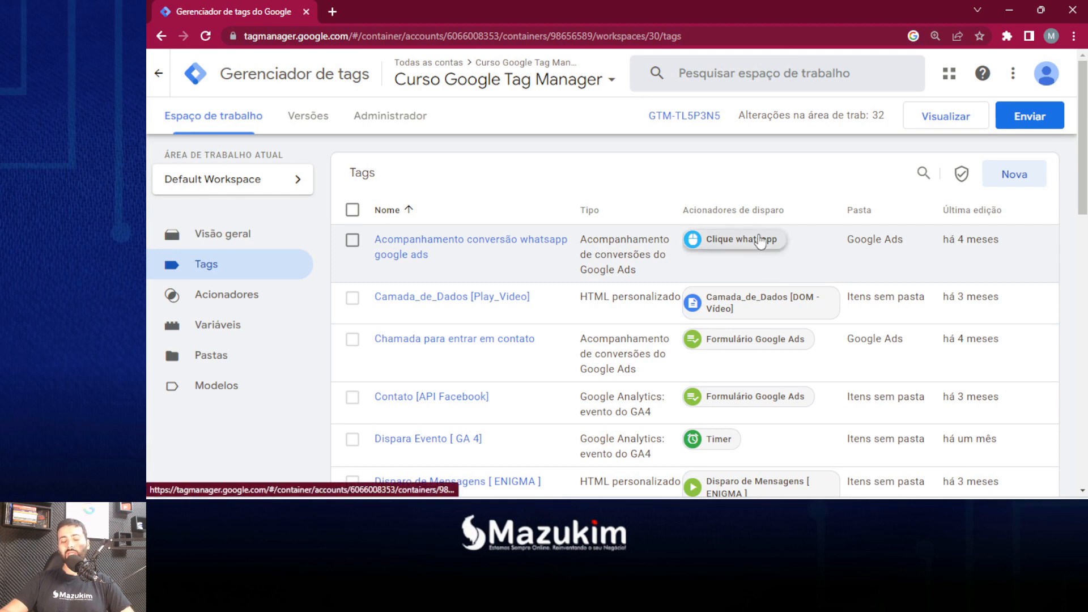
Step: Switch to the PowerPoint slide show to read the cookie permission steps, and return to the tag list
mouse_move(756, 497)
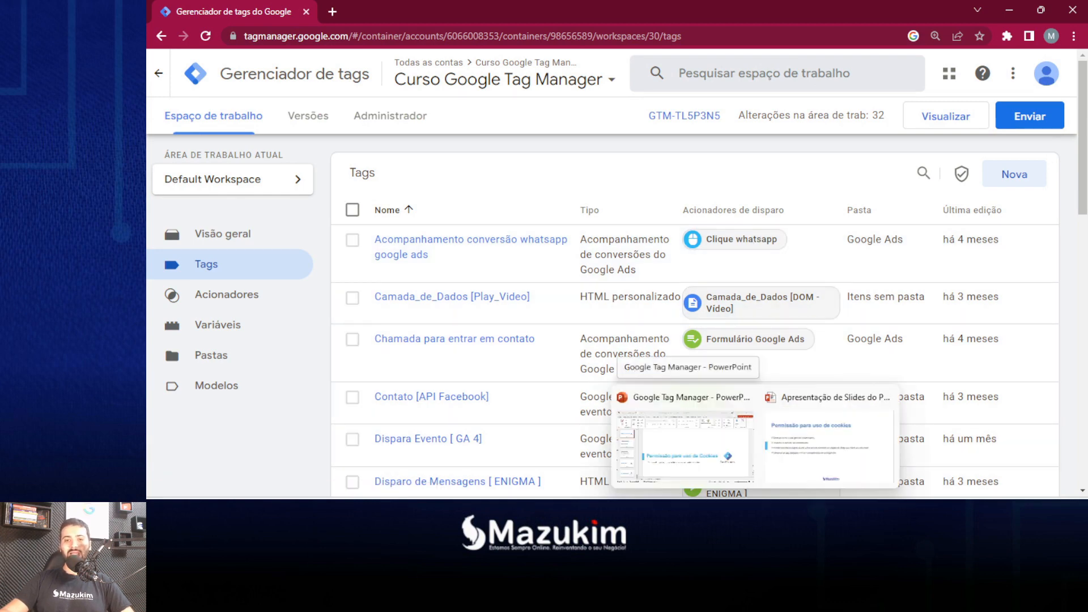
left_click(798, 475)
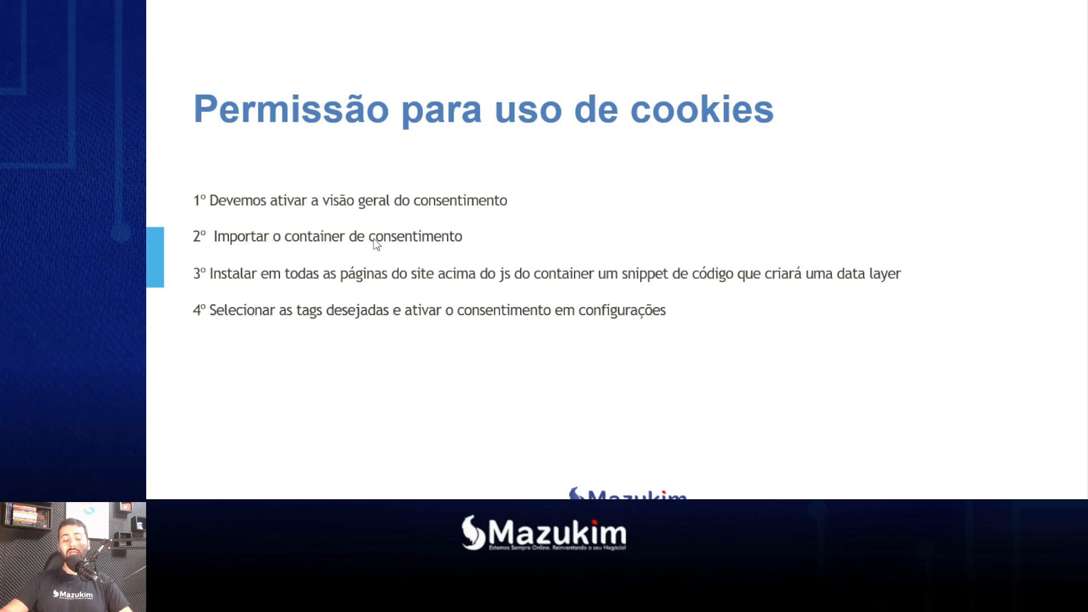
key("alt+Tab")
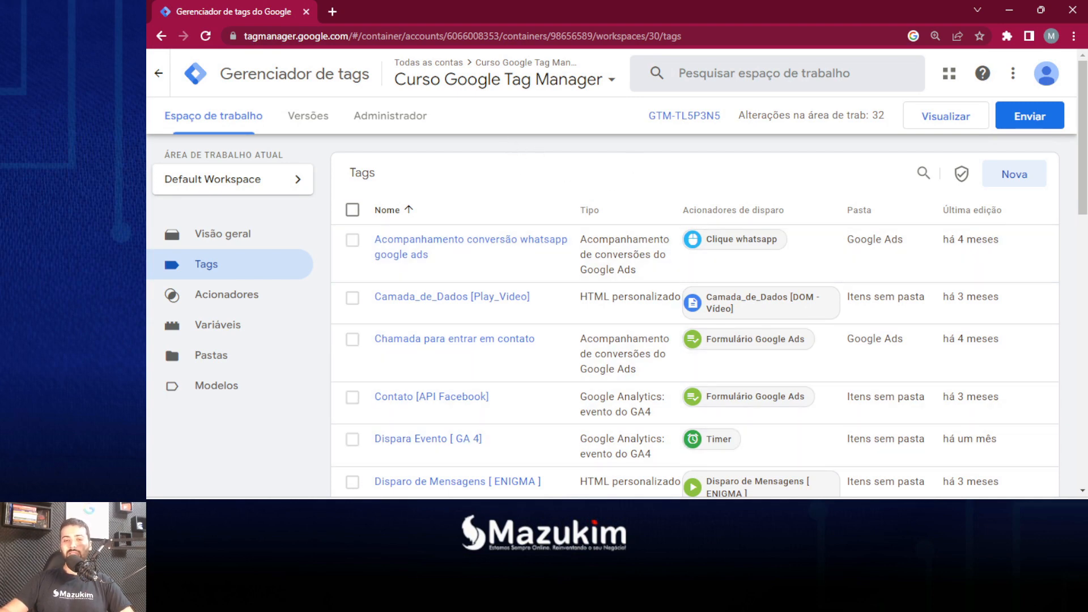
Step: Switch to the Google Tag Manager folder in File Explorer and examine the script in the consentimento text file
mouse_move(664, 514)
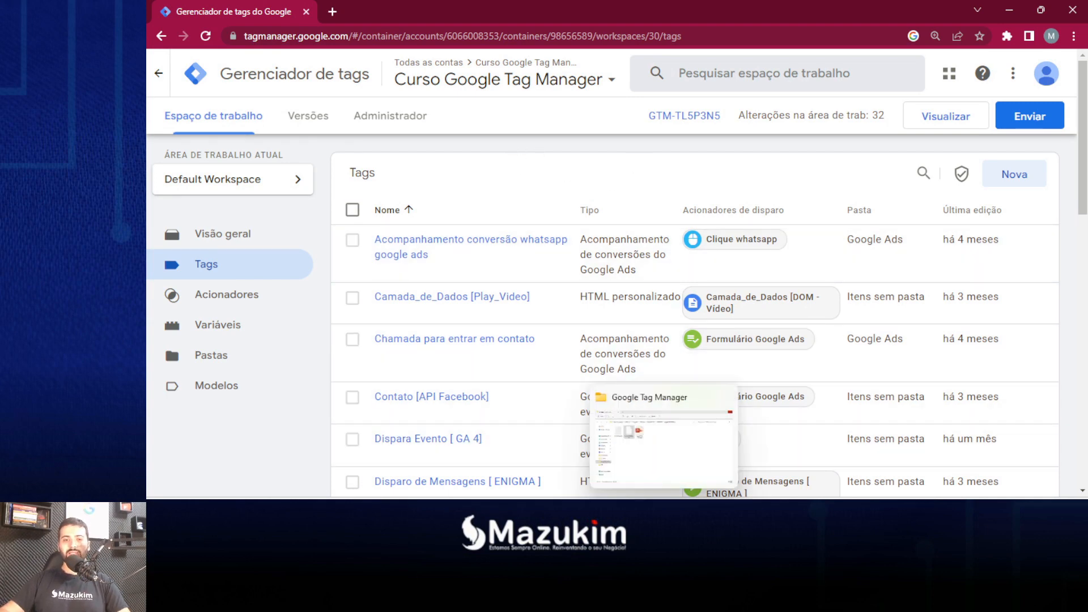
left_click(636, 465)
left_click(461, 280)
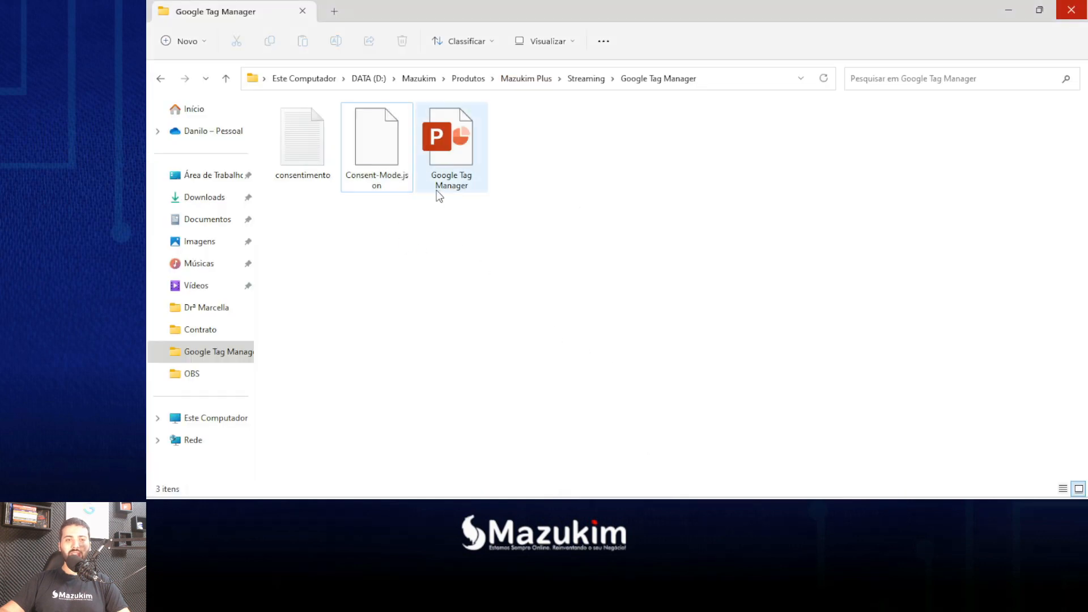
left_click(297, 160)
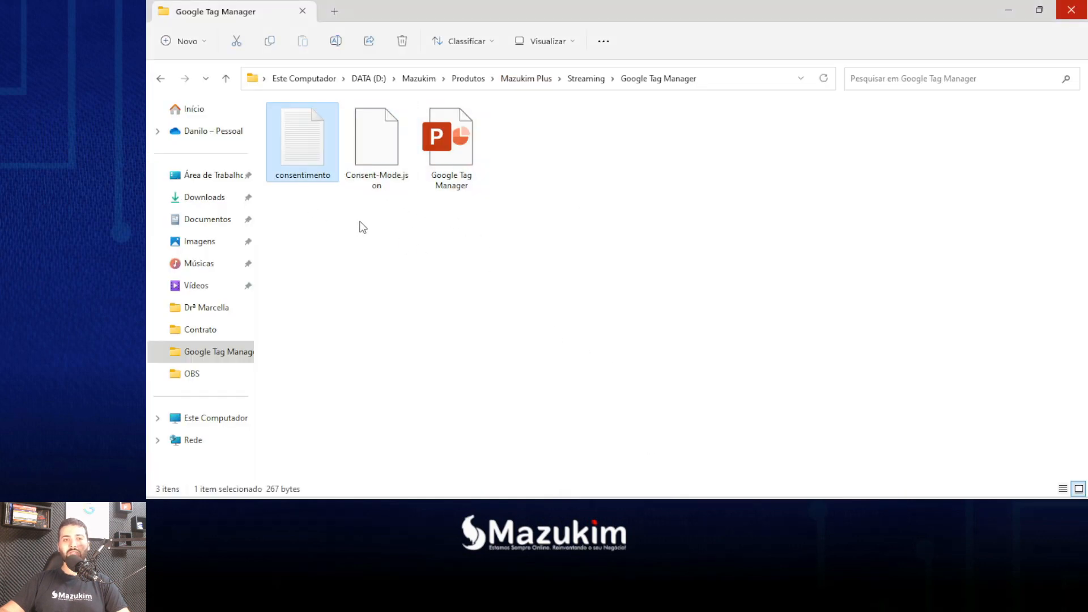
double_click(295, 154)
left_click_drag(488, 252, 389, 137)
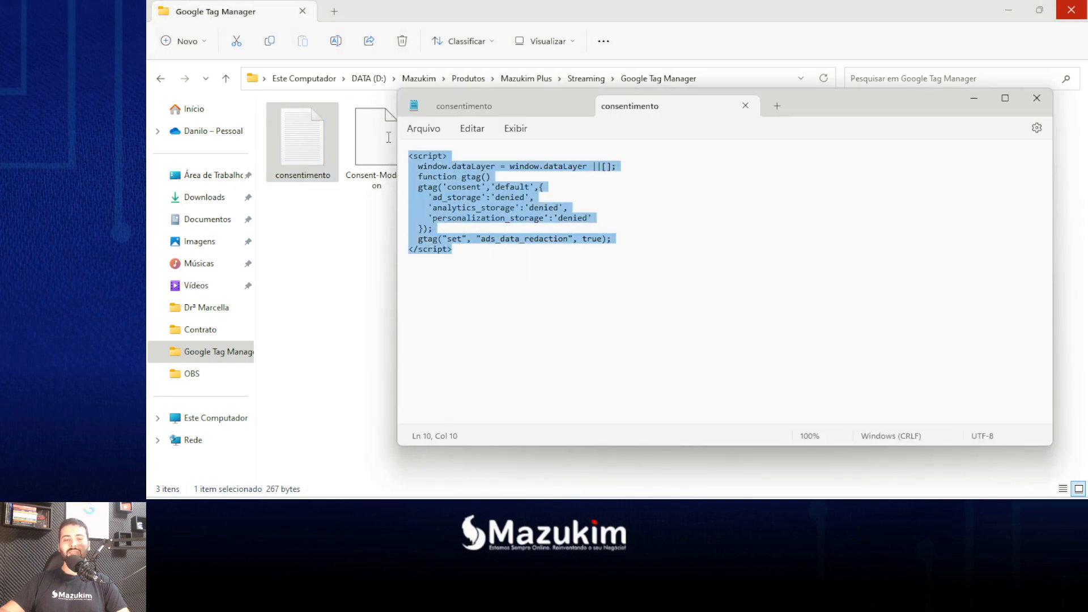
left_click(348, 253)
Step: Locate Consent-Mode.json in the folder and recheck the container import step on the PowerPoint slide
left_click(369, 178)
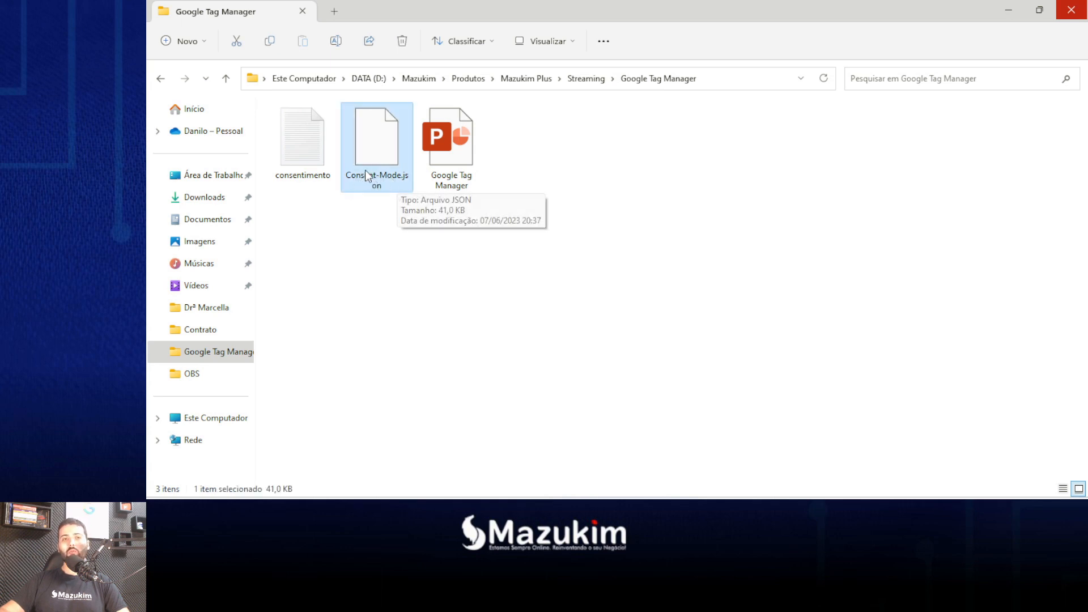
left_click(382, 237)
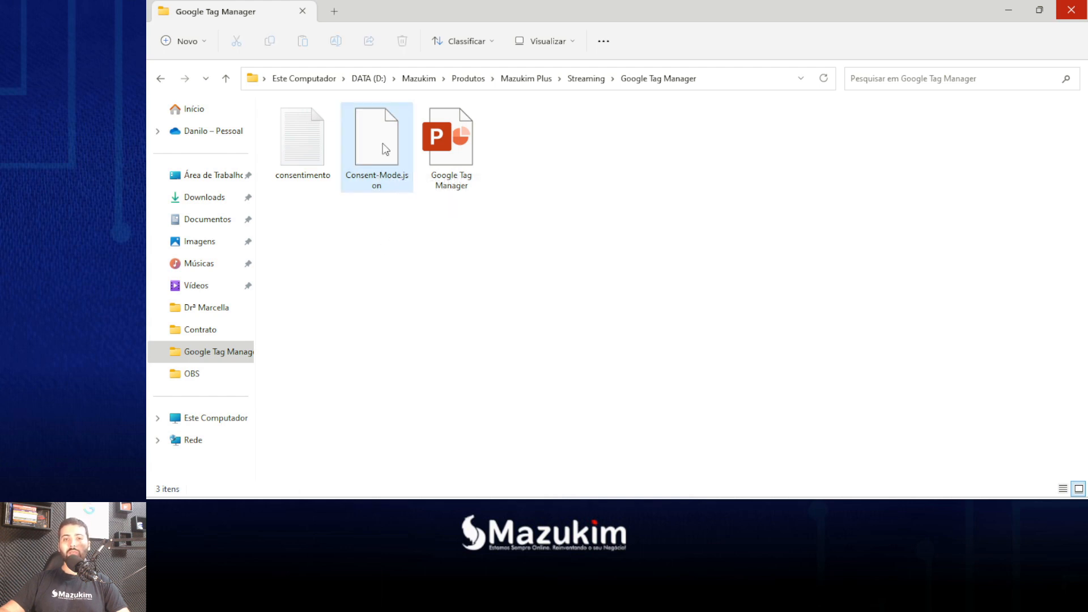
mouse_move(755, 514)
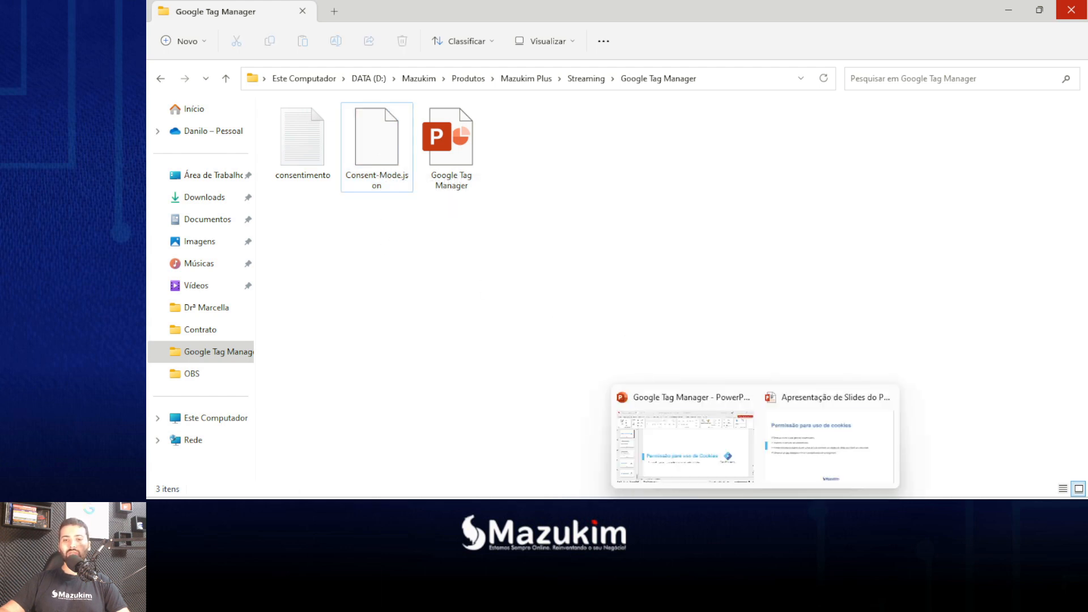
left_click(807, 452)
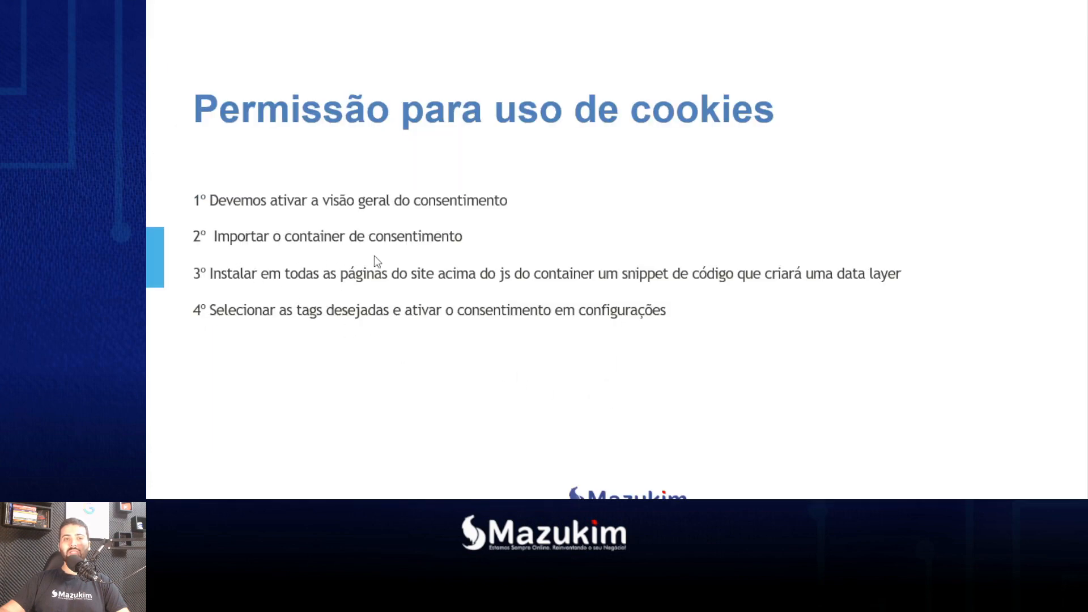
key("alt+Tab")
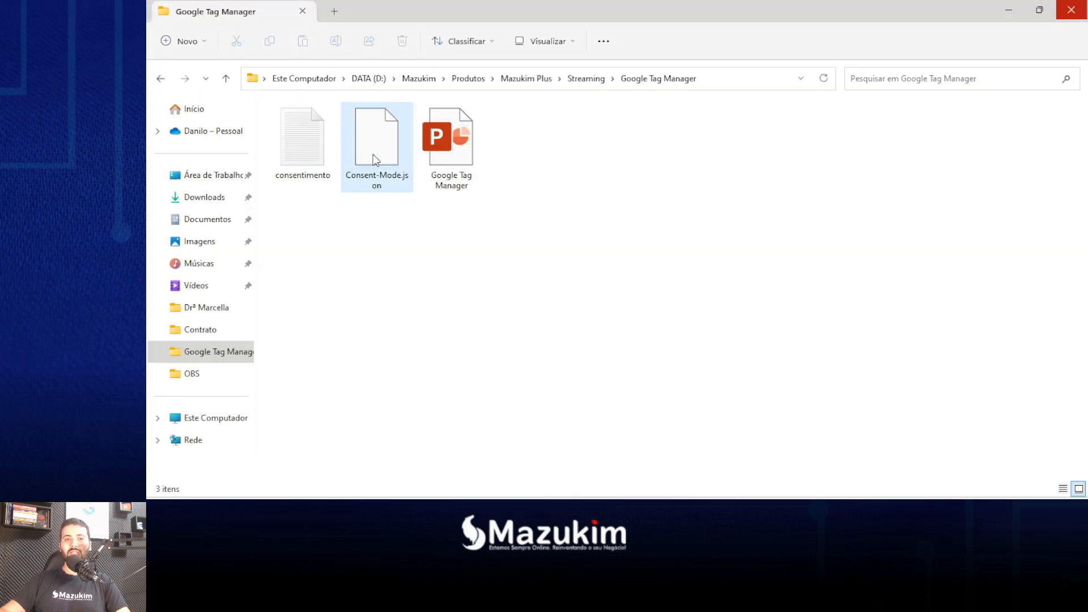
Step: Select the Consent-Mode.json file in the Google Tag Manager folder
left_click(381, 151)
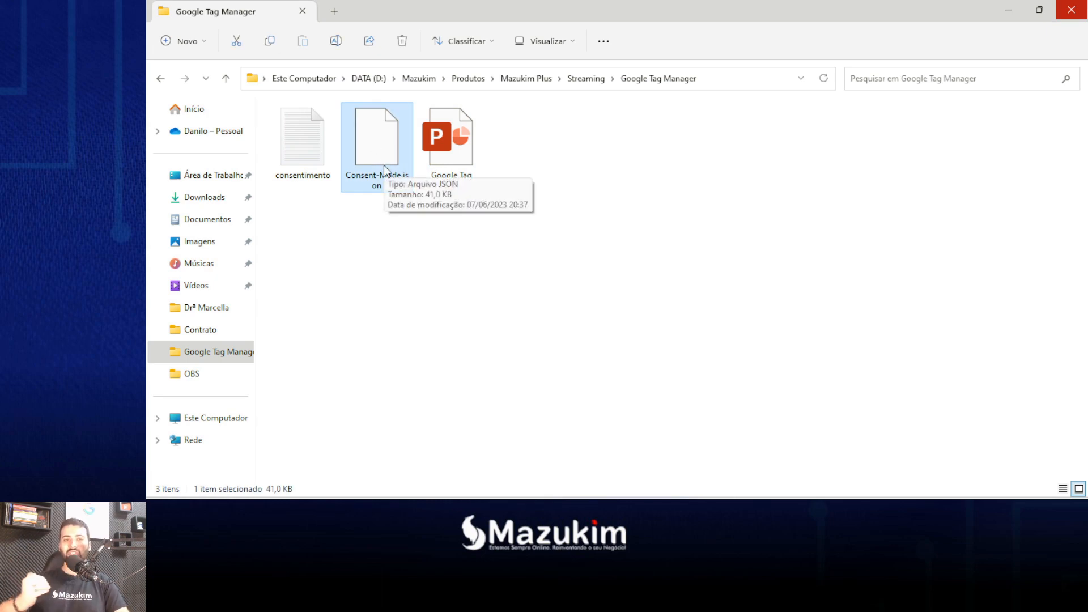
left_click(406, 269)
left_click(383, 158)
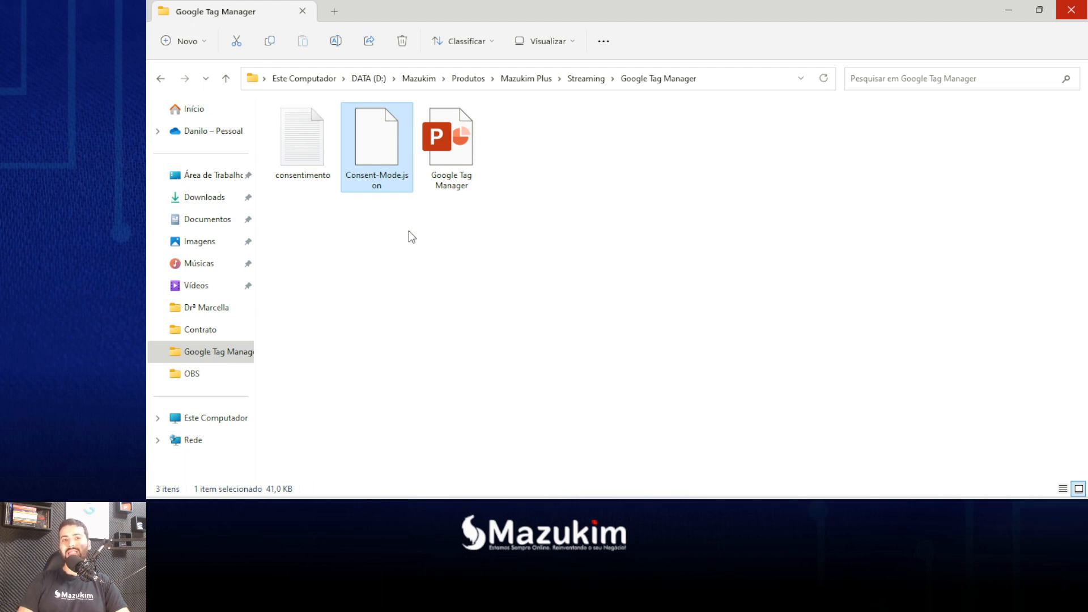
left_click(416, 233)
left_click(371, 141)
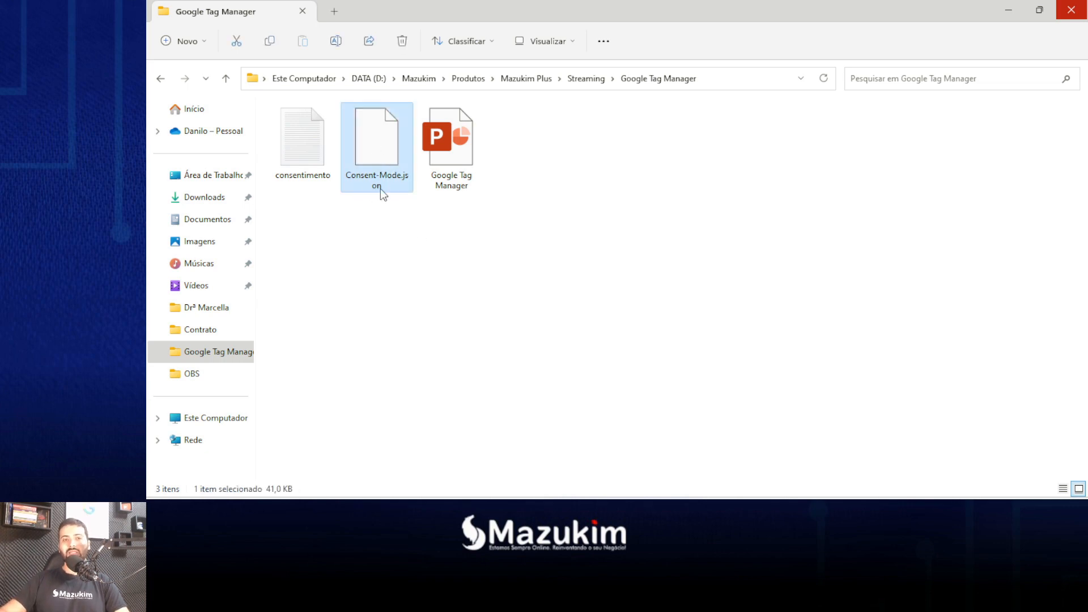
Step: Switch to Google Tag Manager in Chrome and open the container import page in the container's administration options
left_click(395, 221)
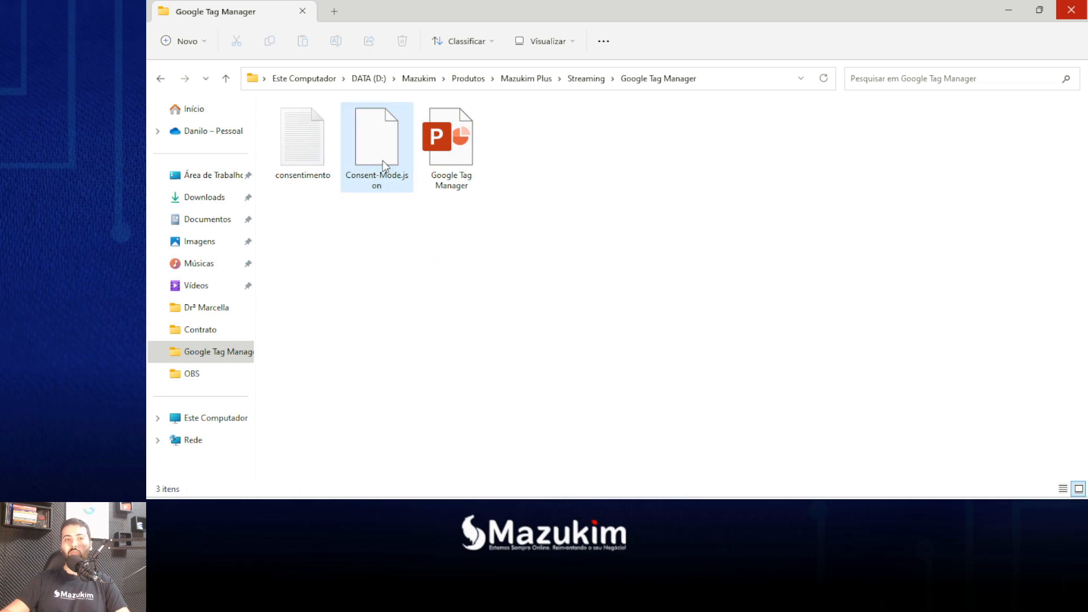
mouse_move(816, 519)
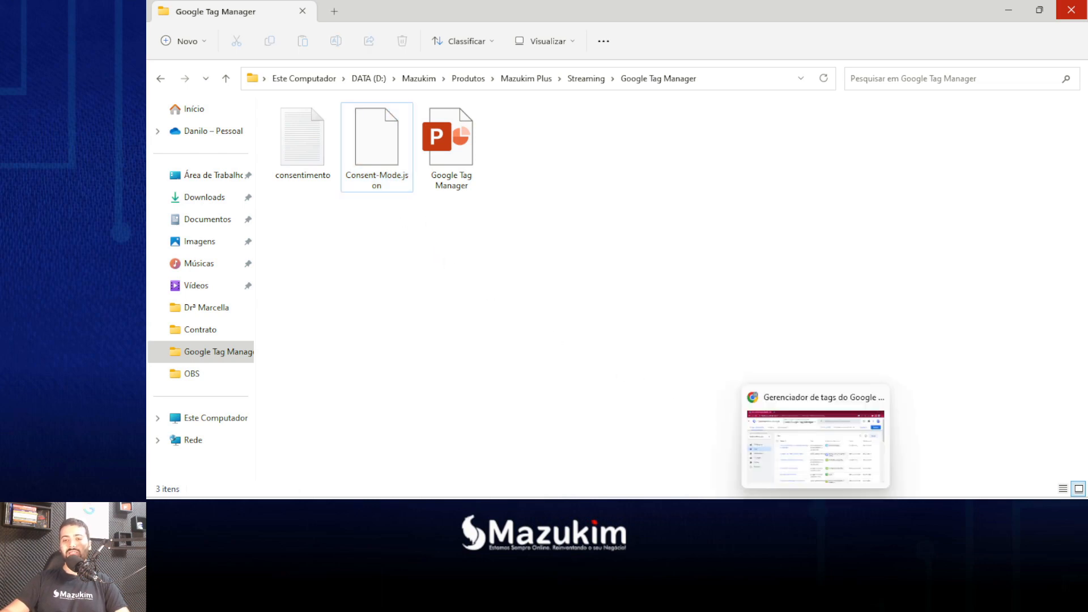
left_click(800, 459)
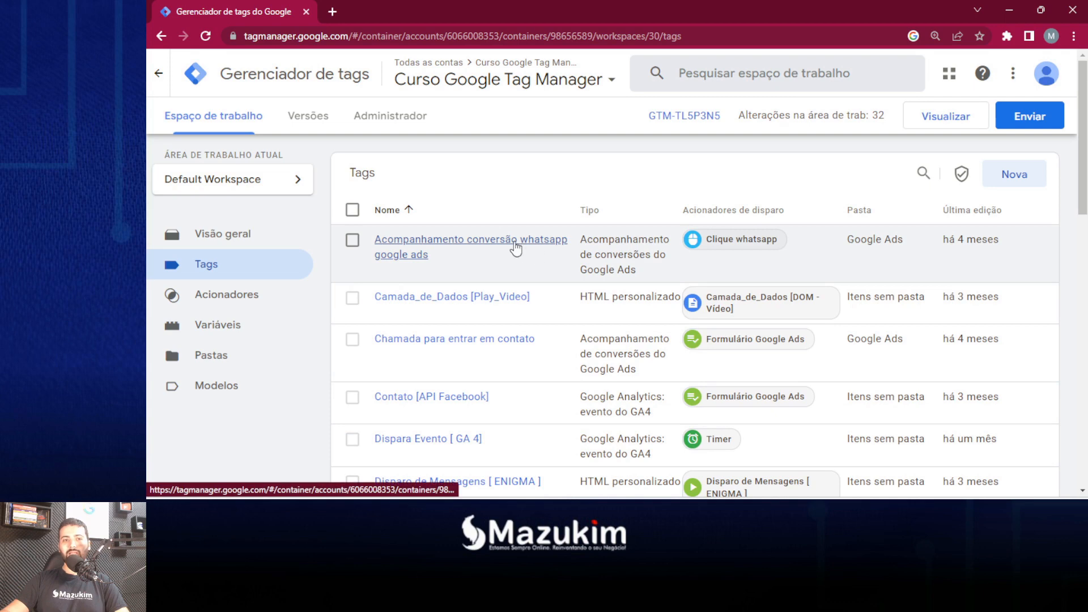
left_click(414, 122)
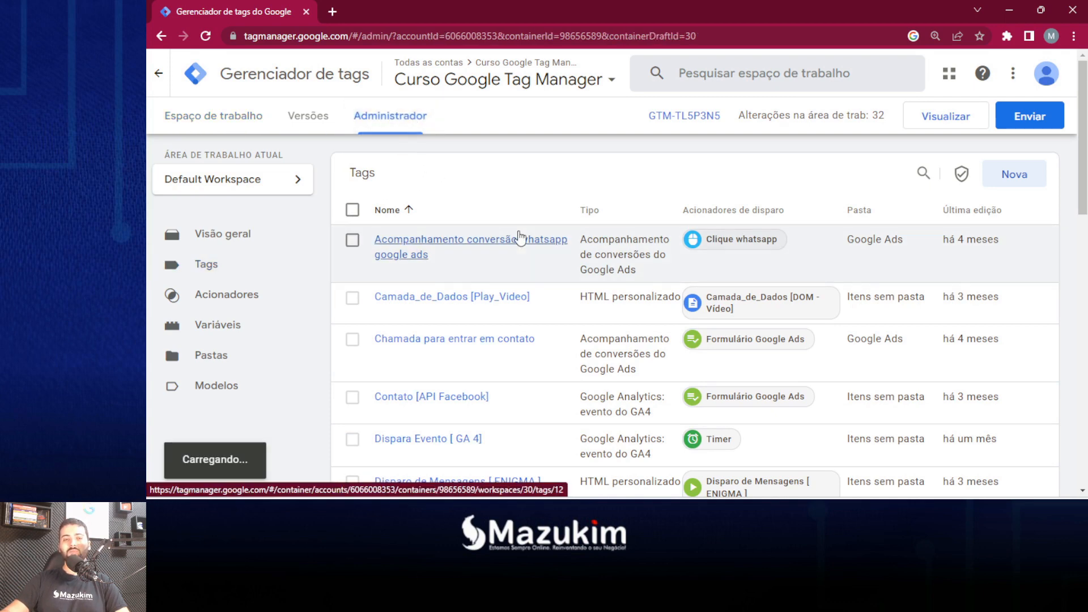
scroll(584, 208, "down", 1)
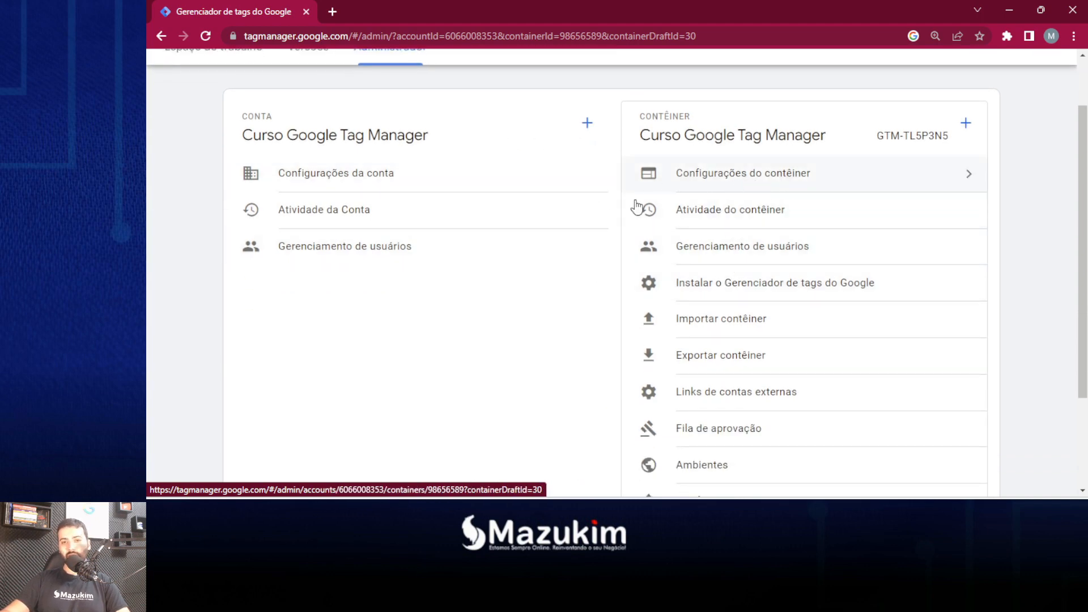
left_click(756, 328)
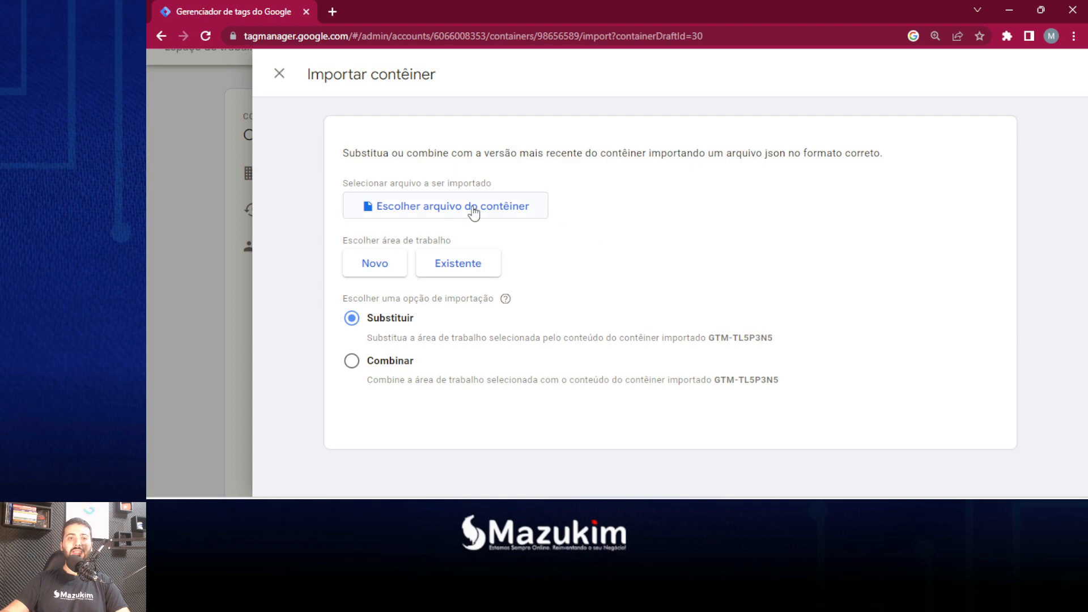
Step: Choose Consent-Mode.json as the container file to import
left_click(442, 213)
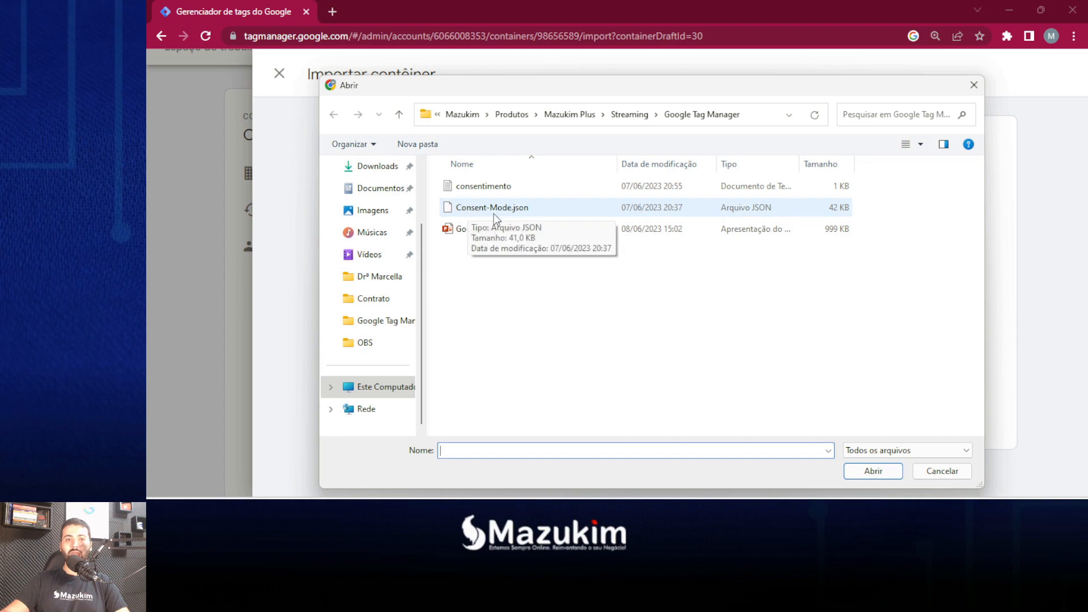
left_click(513, 211)
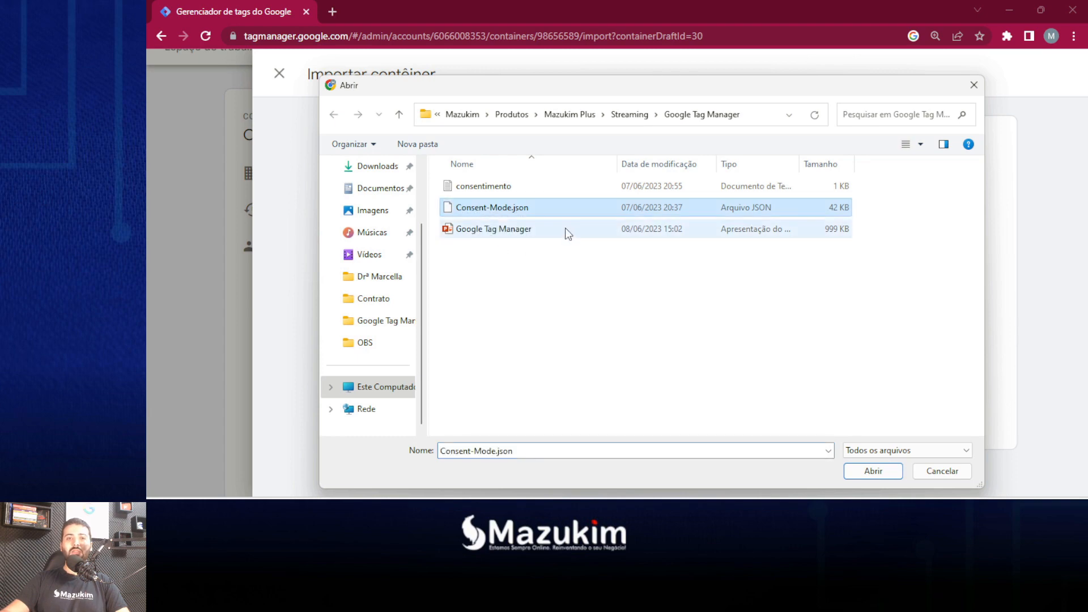
left_click(876, 471)
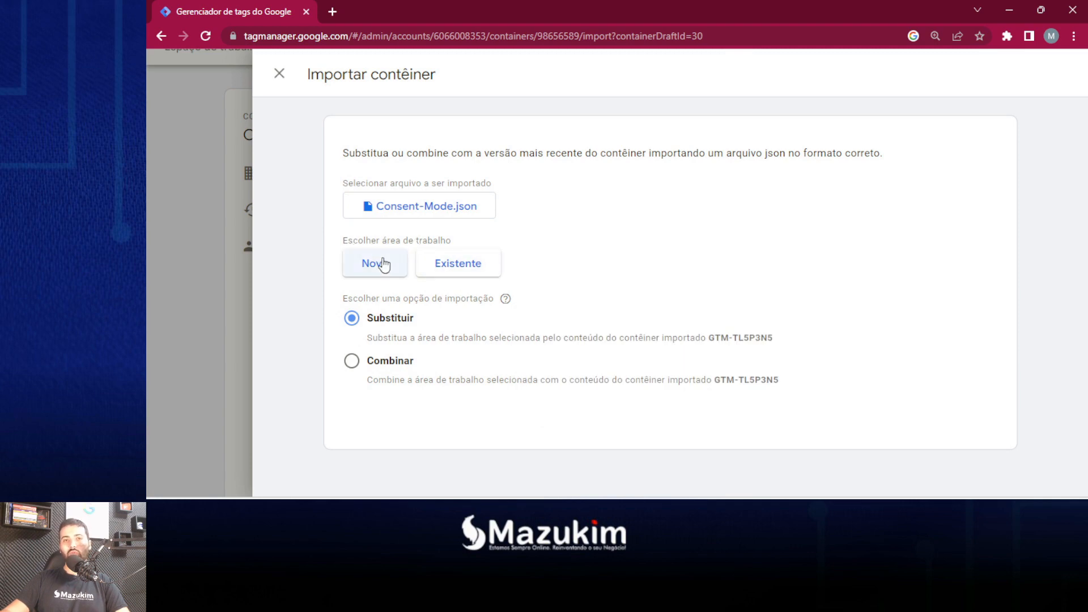
Step: Set the import to combine with the existing Default Workspace
left_click(452, 264)
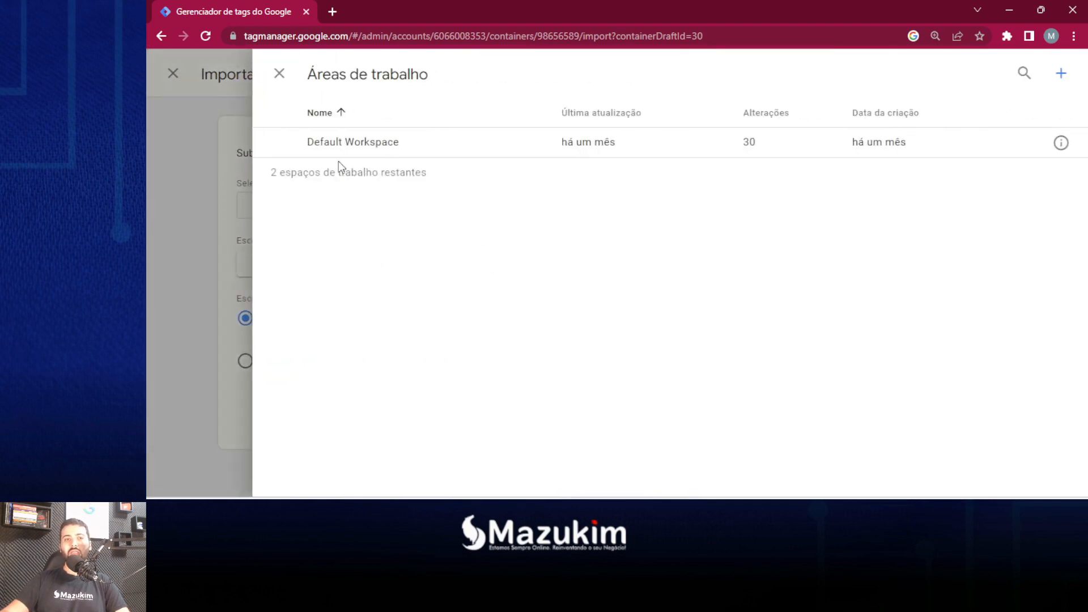
left_click(390, 145)
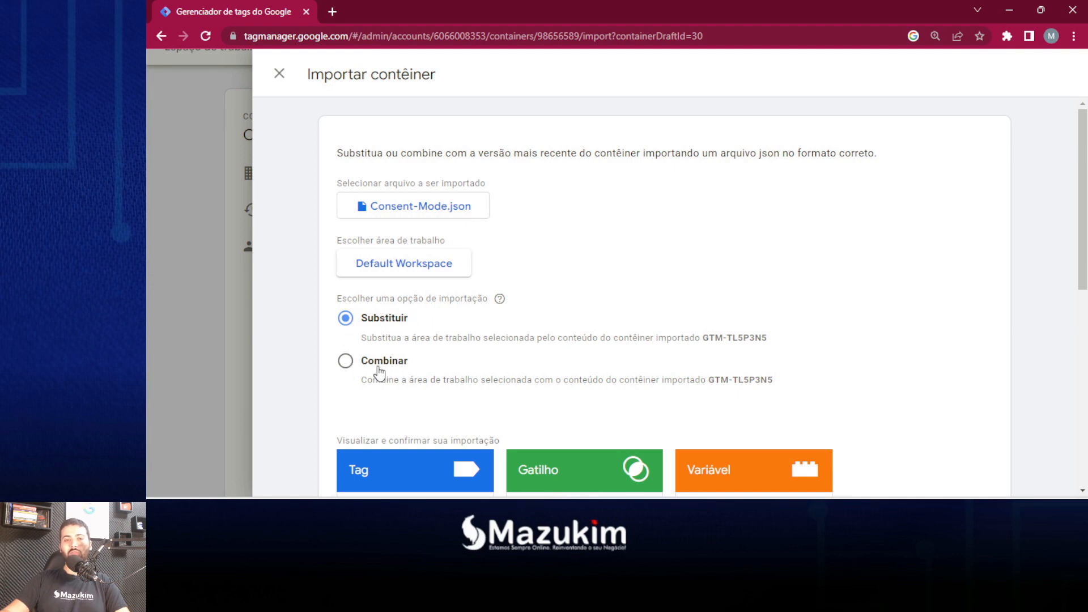
left_click(379, 371)
Step: Review the import preview for tags, triggers, variables and templates, keeping the replacement of conflicting items, and confirm the container import
scroll(619, 303, "down", 5)
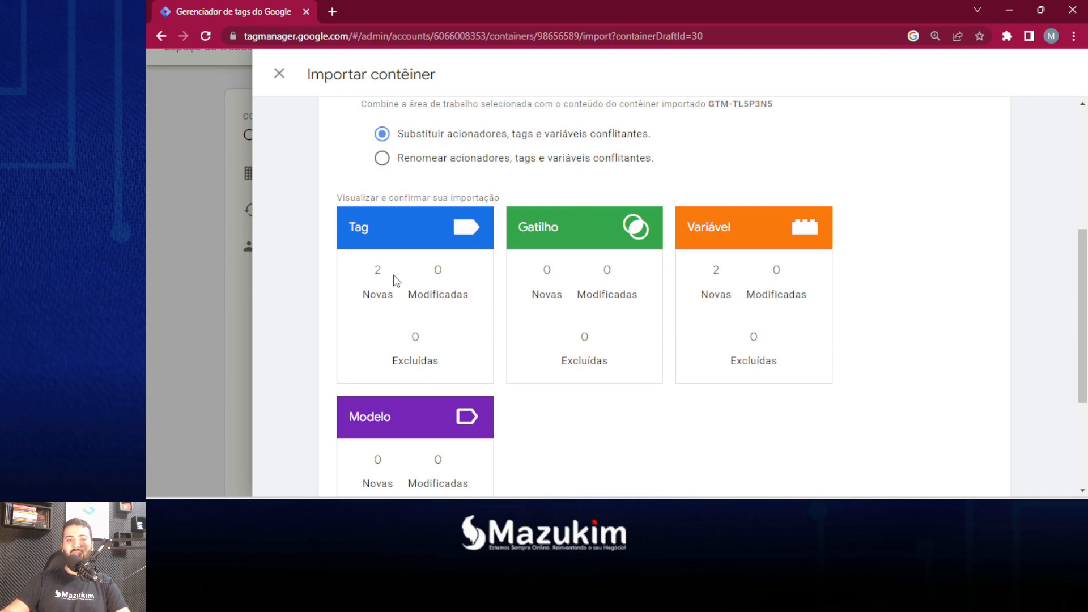
left_click_drag(722, 272, 706, 278)
left_click(927, 372)
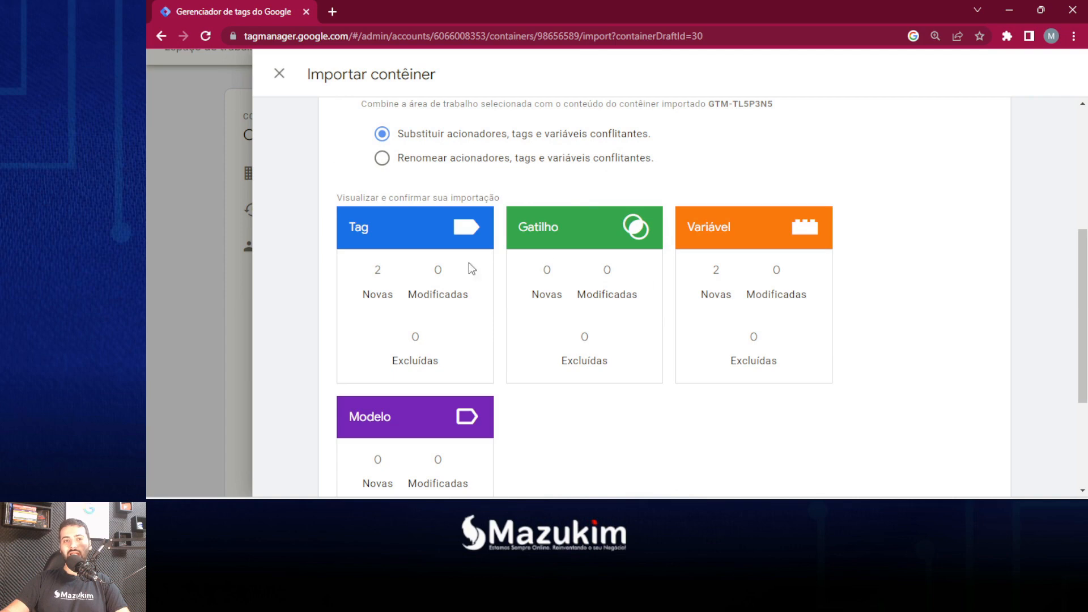
scroll(468, 266, "up", 3)
scroll(578, 215, "up", 1)
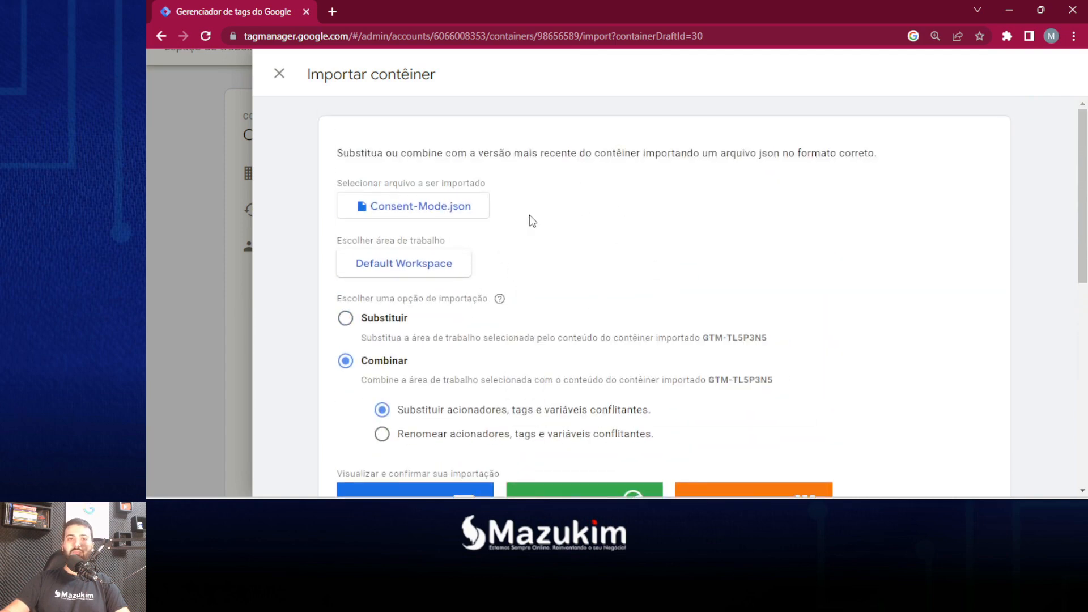
scroll(553, 258, "down", 3)
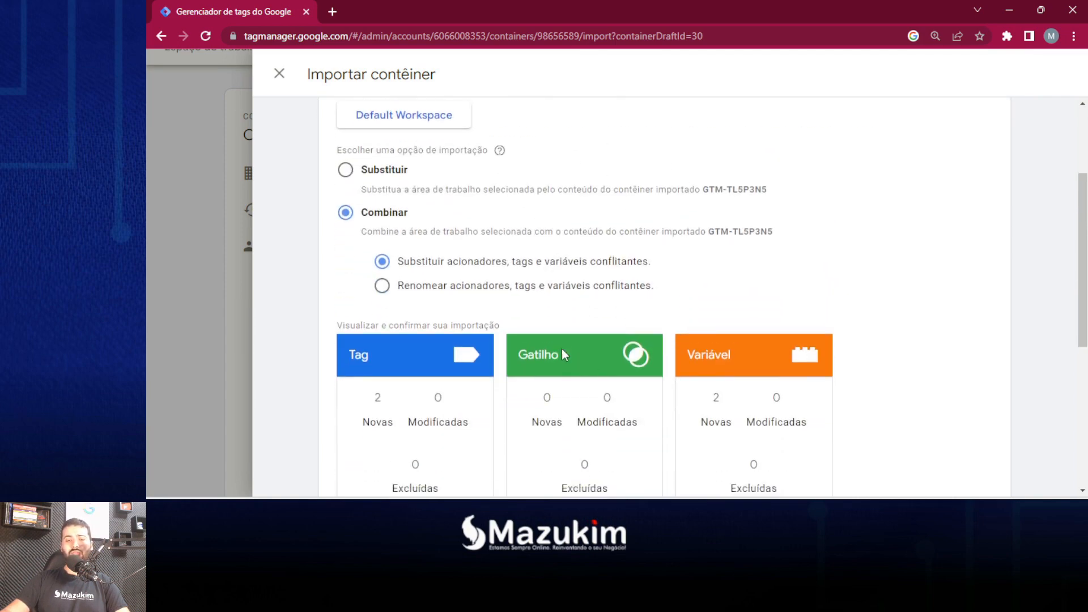
scroll(563, 352, "down", 2)
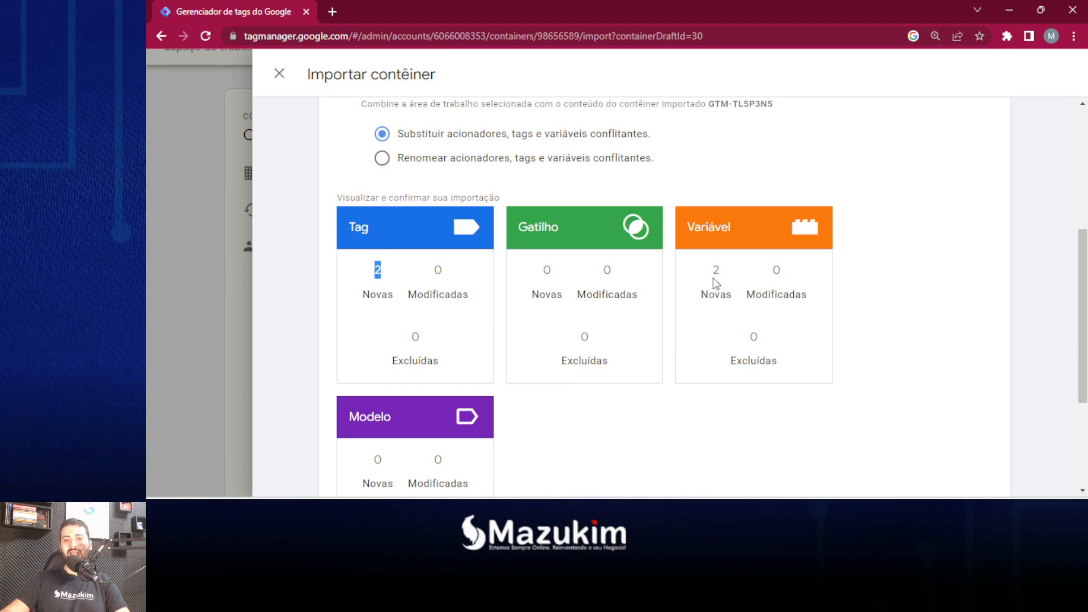
scroll(634, 349, "down", 3)
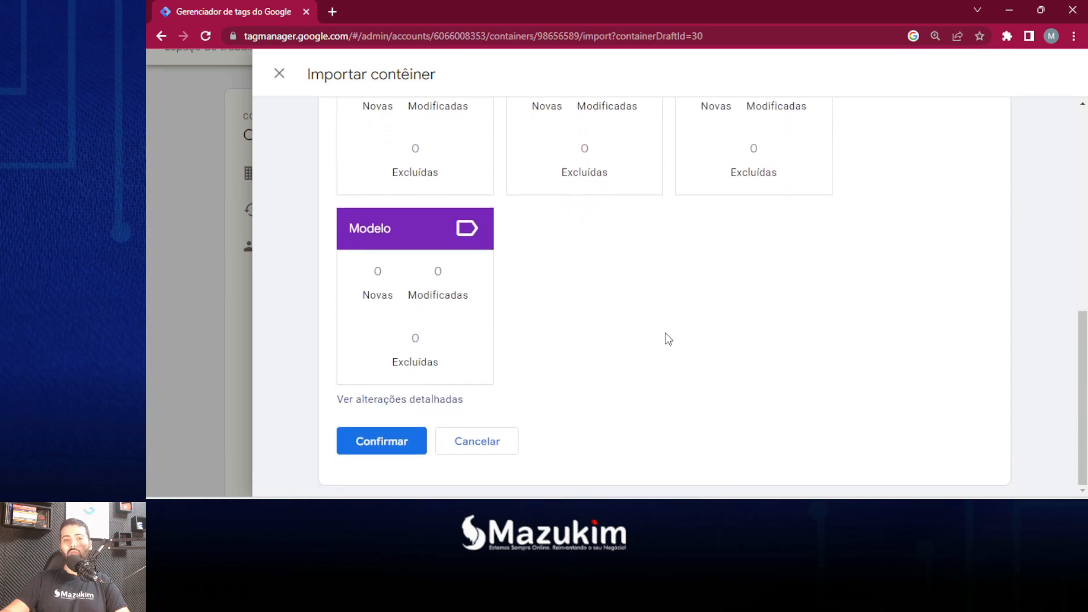
scroll(657, 332, "up", 4)
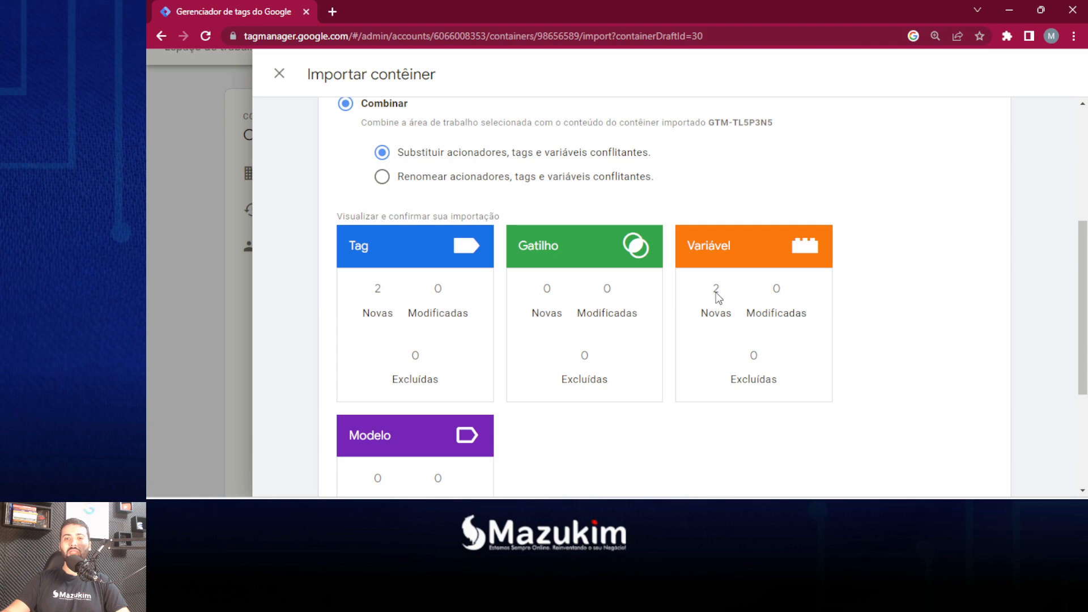
scroll(722, 430, "down", 3)
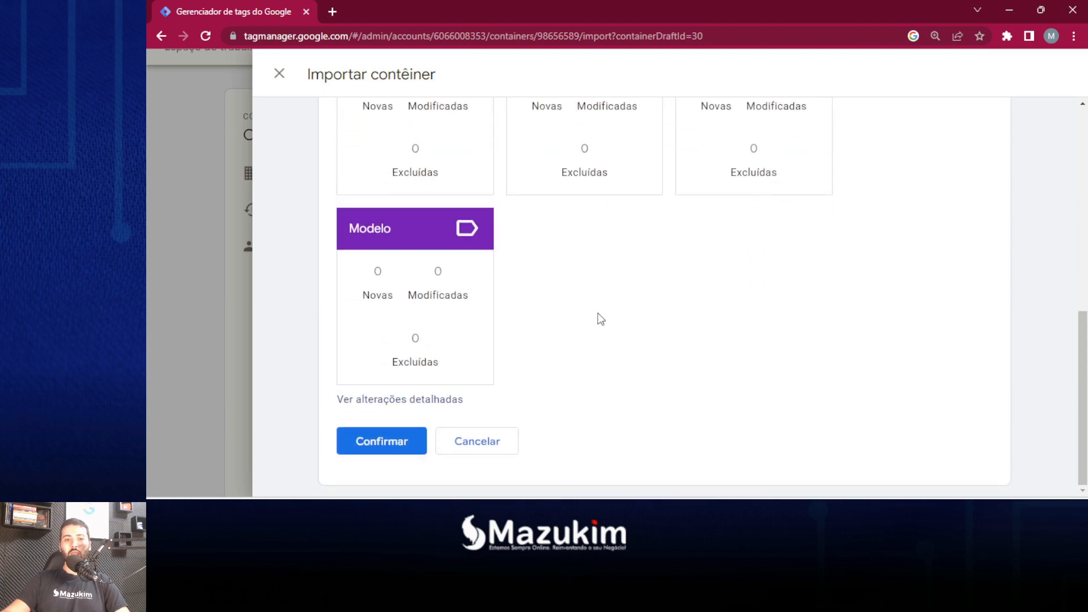
left_click(394, 449)
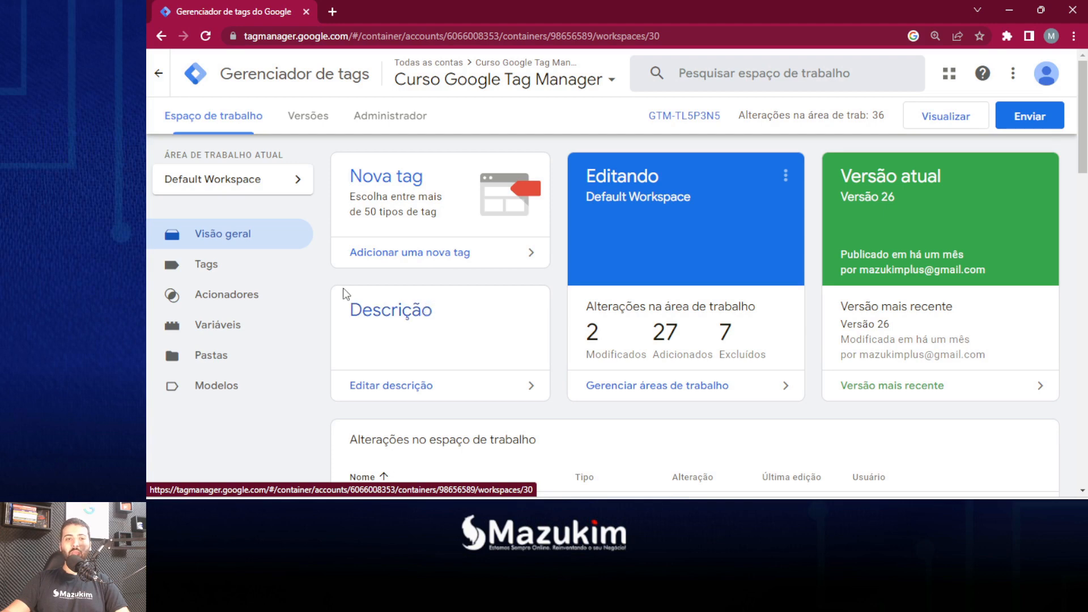
Step: Show the workspace's tag list sorted by last edit with the most recent tags first
left_click(249, 278)
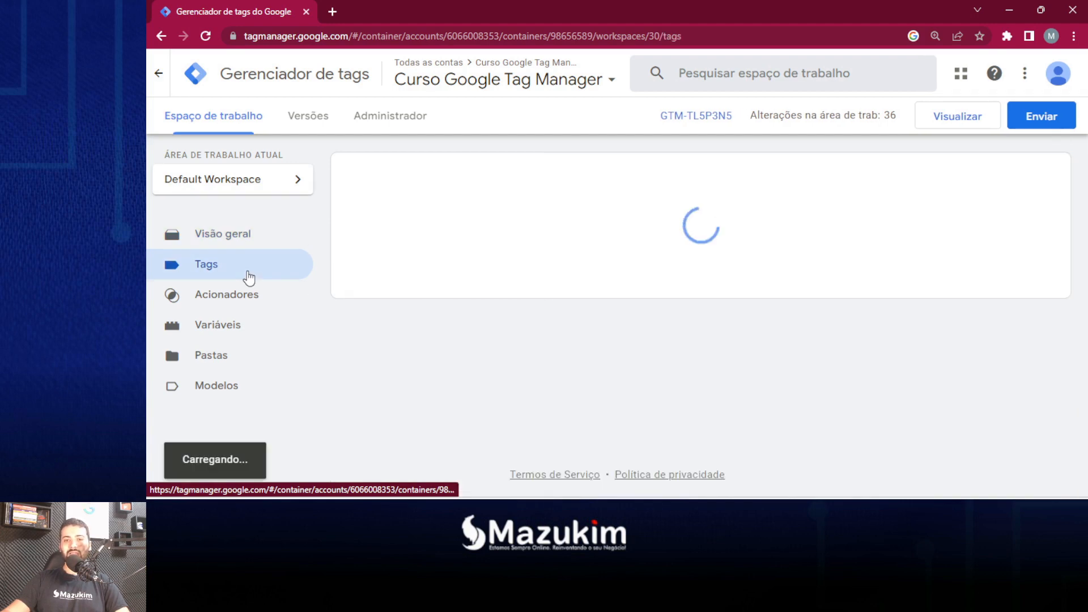
left_click(964, 211)
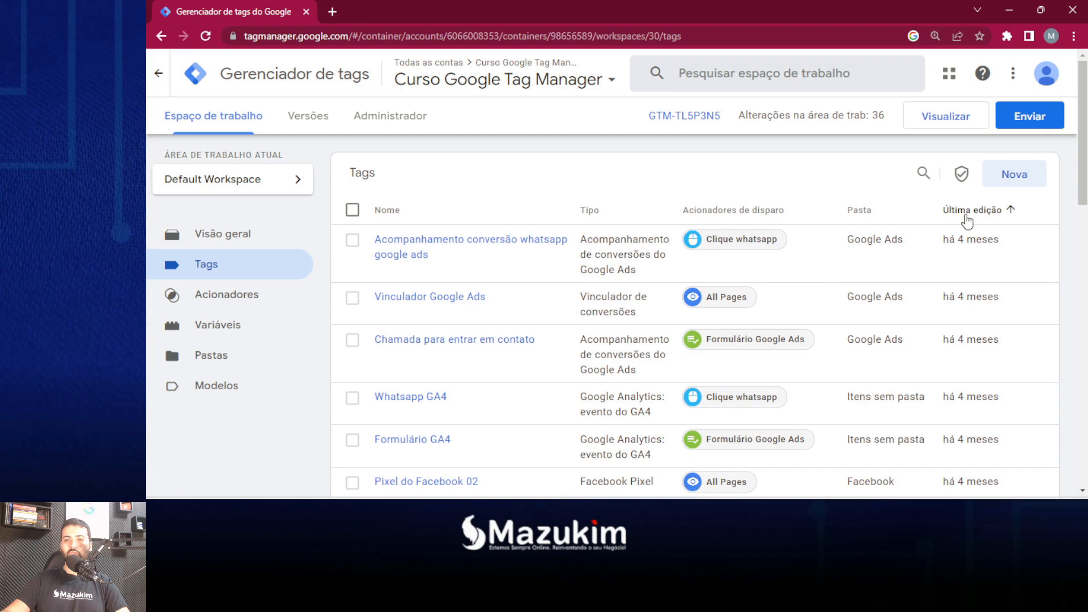
left_click(963, 211)
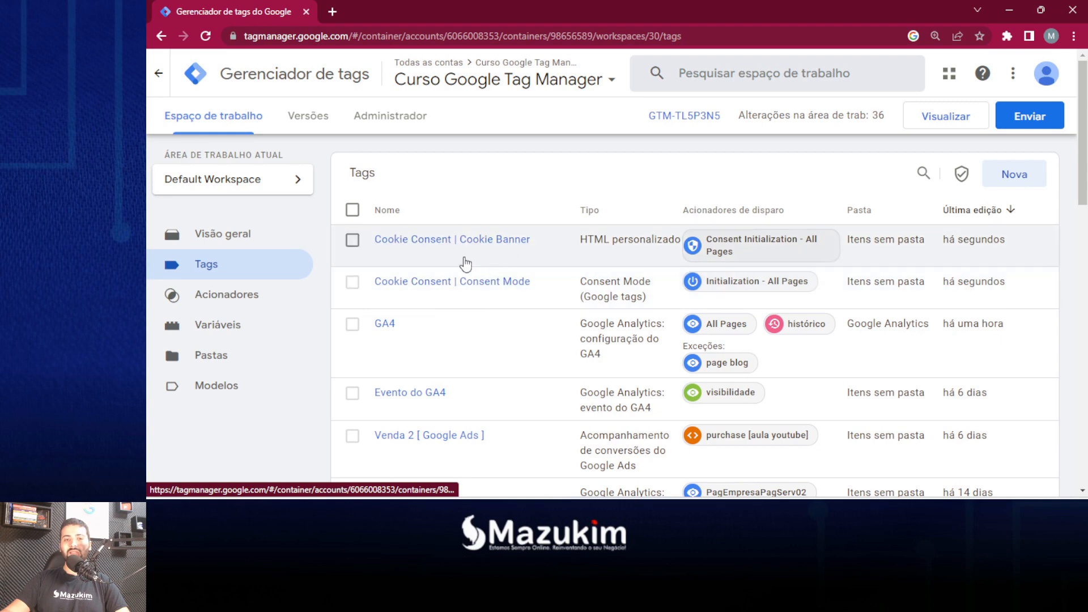
Step: Open the Cookie Consent | Cookie Banner tag and examine its HTML script through to the banner content texts
left_click(501, 244)
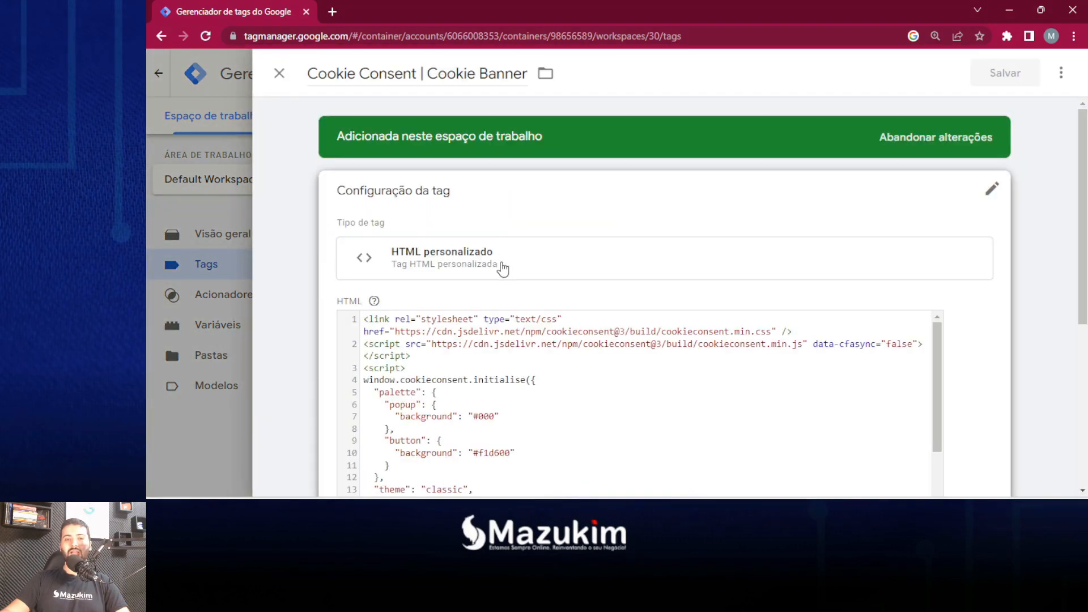
scroll(510, 255, "down", 4)
scroll(567, 266, "up", 1)
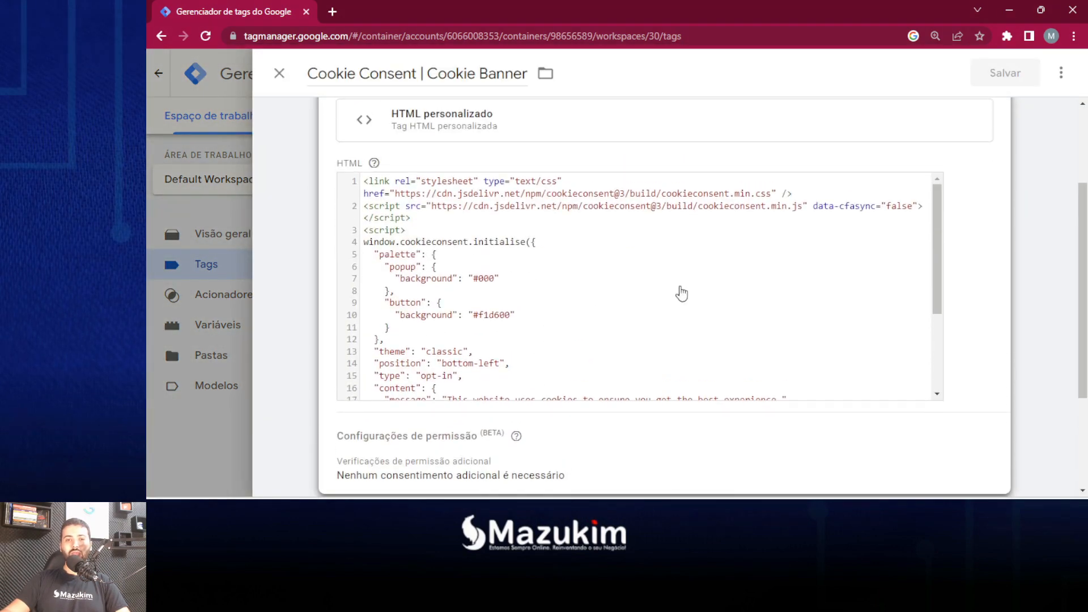
left_click_drag(937, 254, 939, 325)
scroll(527, 334, "up", 1)
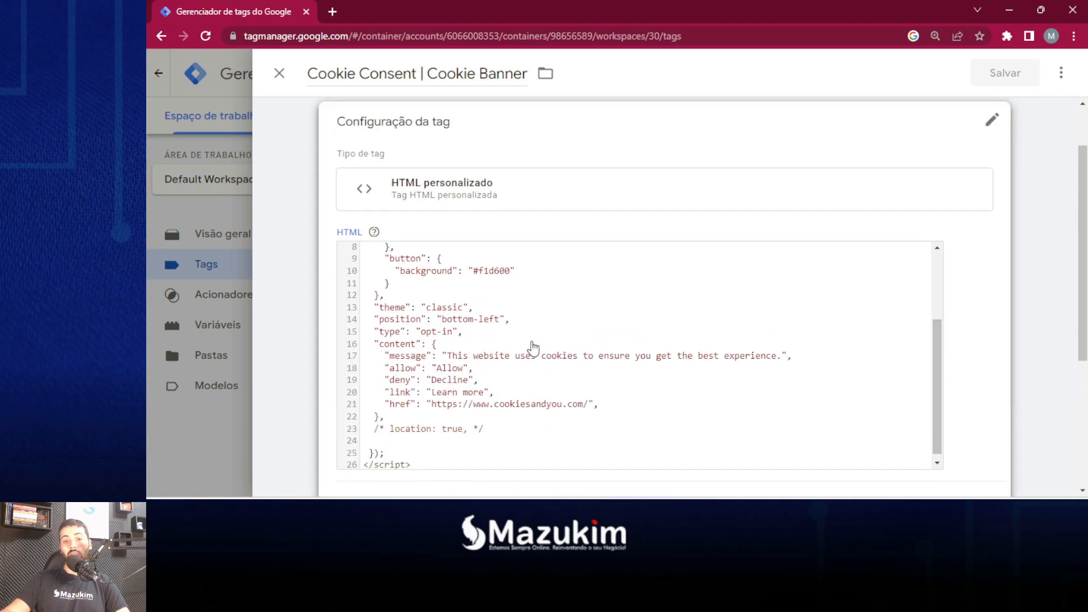
scroll(624, 359, "down", 1)
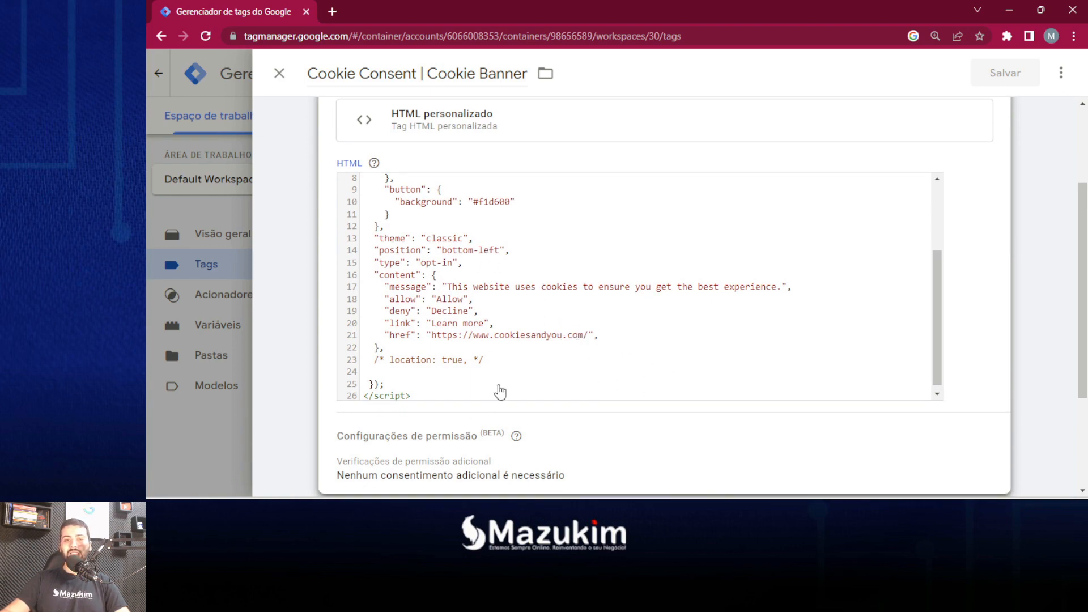
Step: Replace the banner message in the script with "Este site utiliza cookies para melhorar a sua experiência de navegação."
left_click(502, 326)
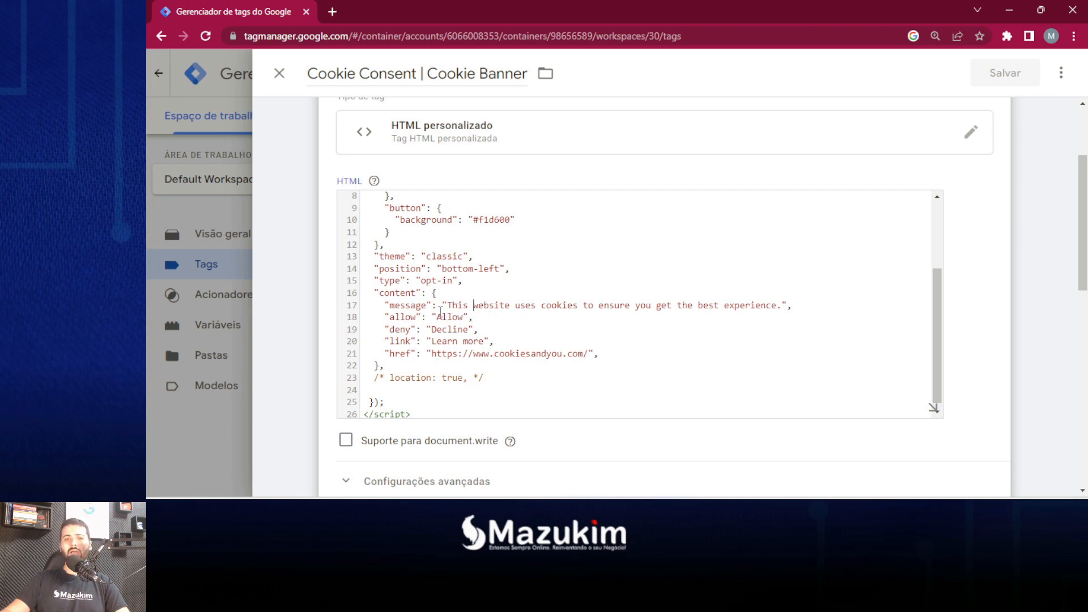
left_click_drag(449, 305, 784, 303)
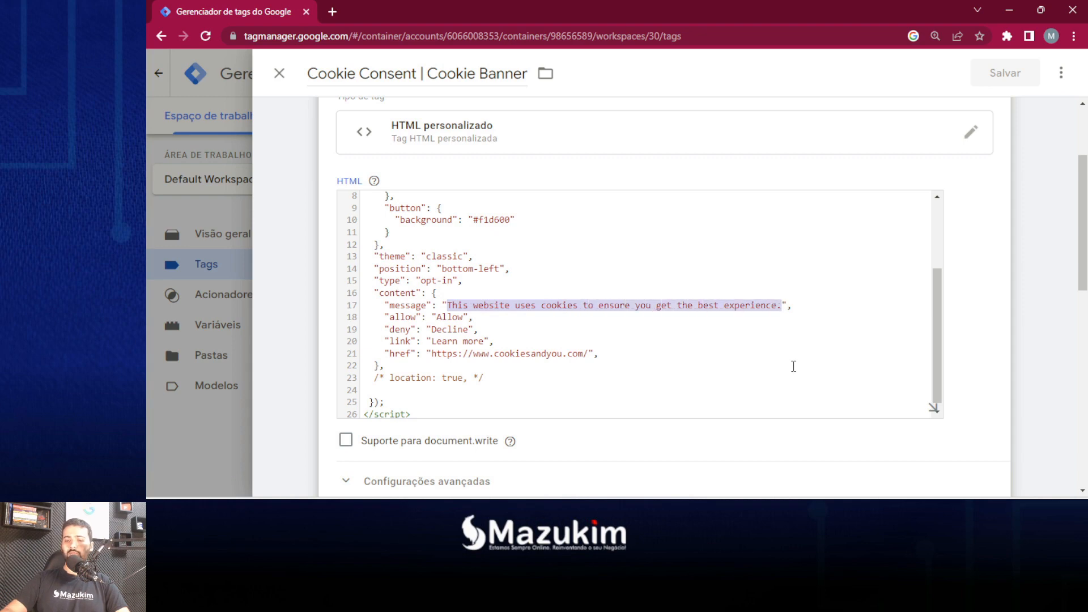
key("BackSpace")
type("Este site utiliza cook")
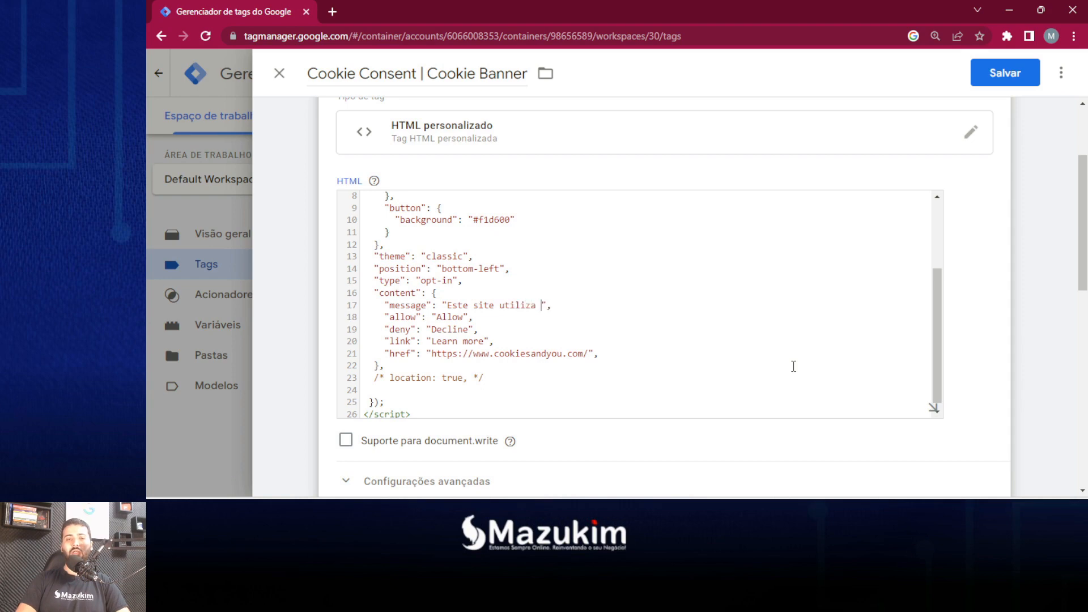
type("ies para mel")
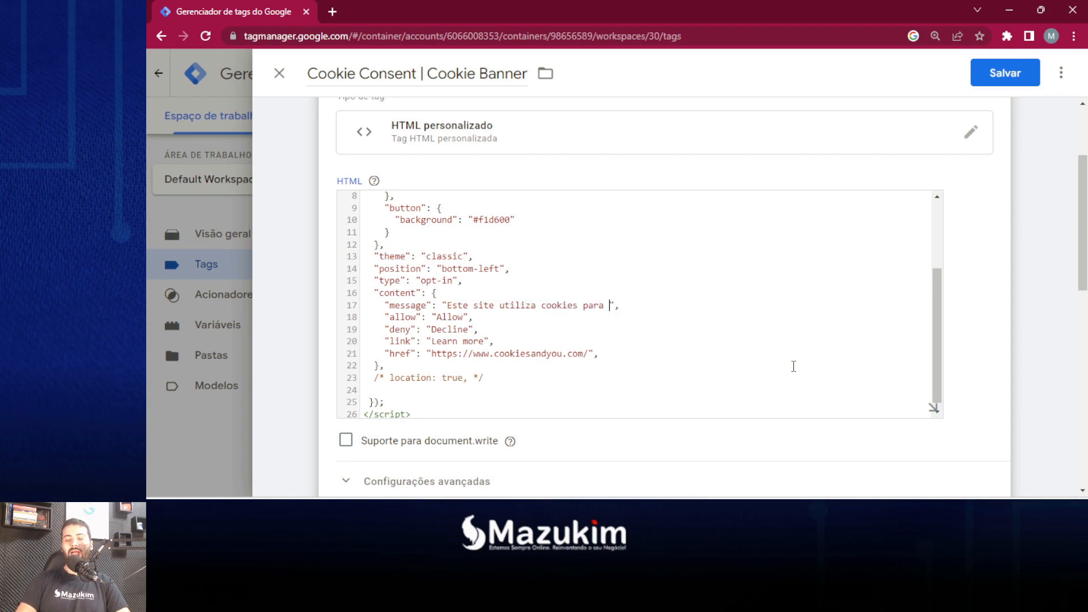
type("horar a sua ex")
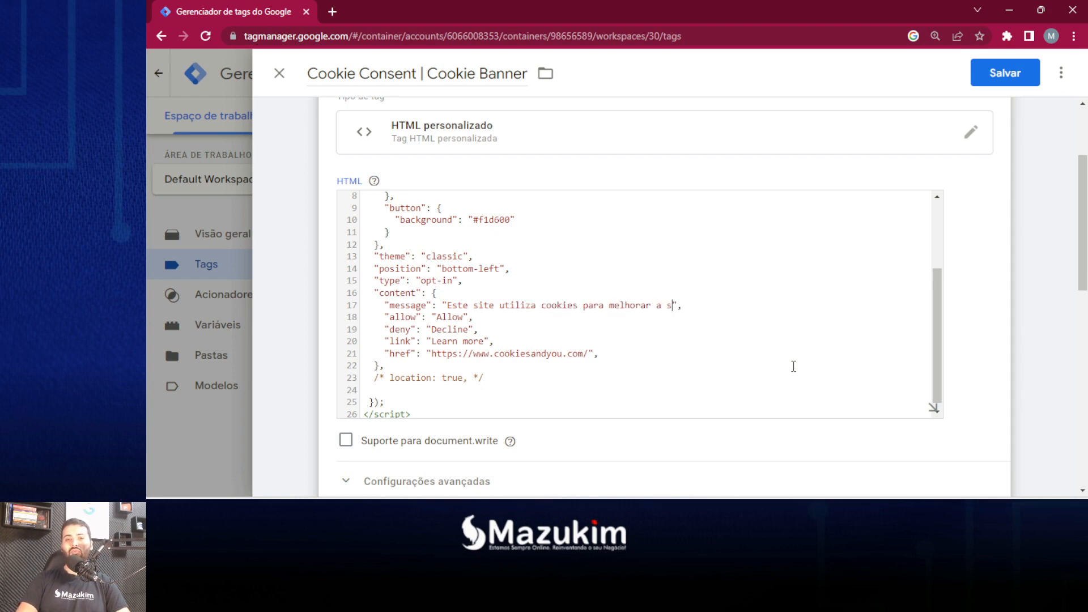
type("periência de navega")
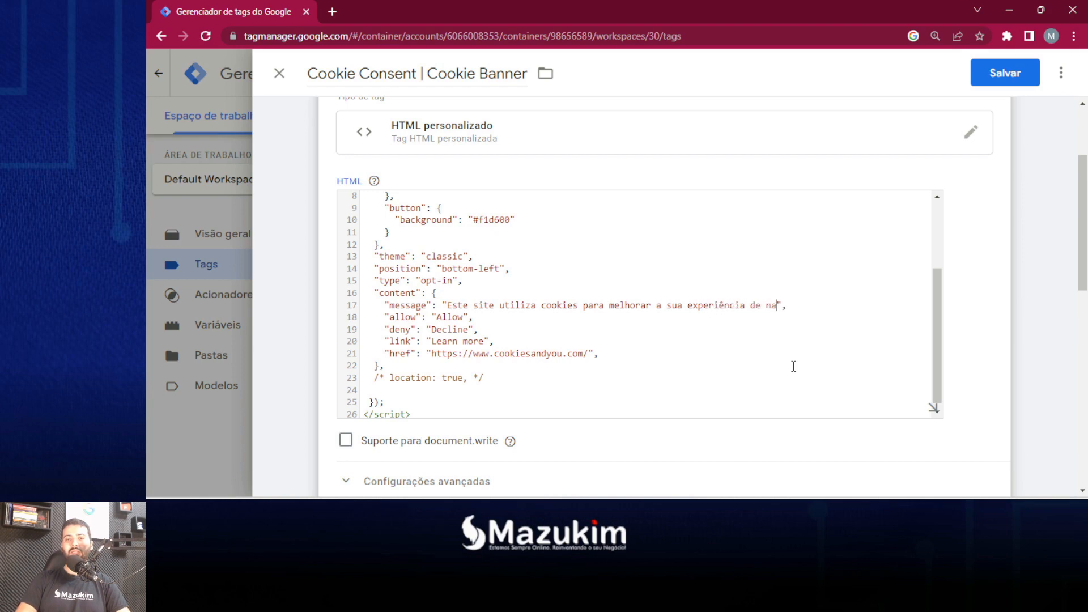
type("ção.")
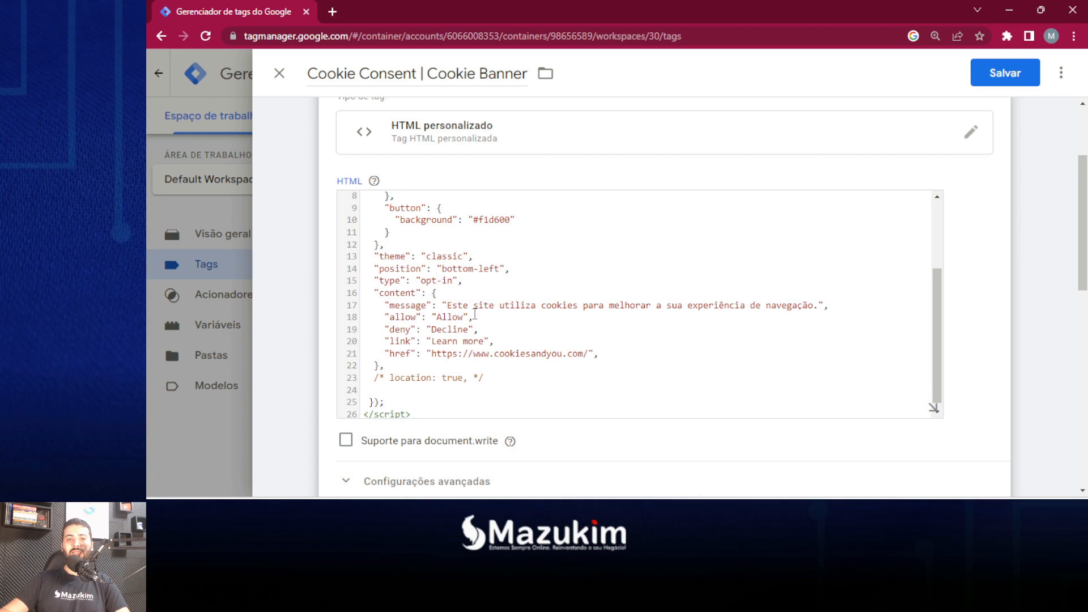
Step: Replace the banner's "allow" text in the script with "Permitir"
left_click_drag(463, 318, 436, 319)
type("Per")
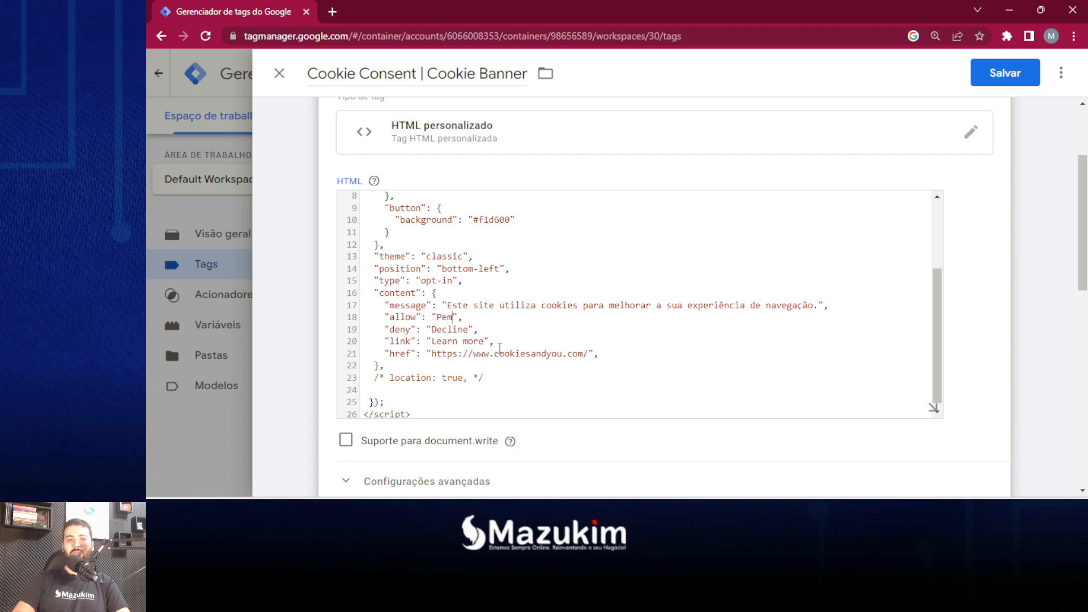
type("mirit")
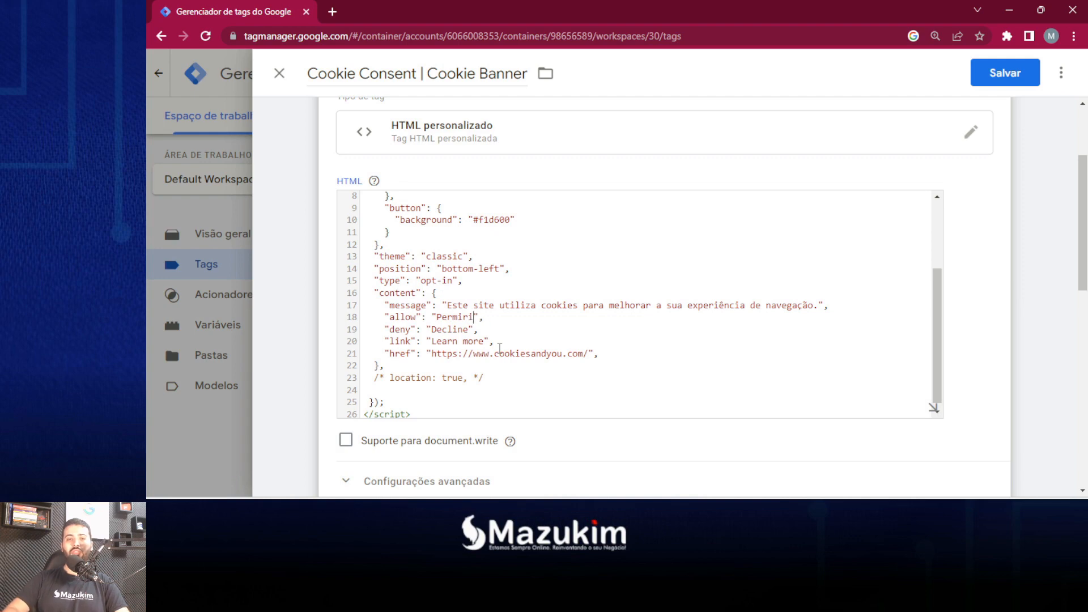
type("ir")
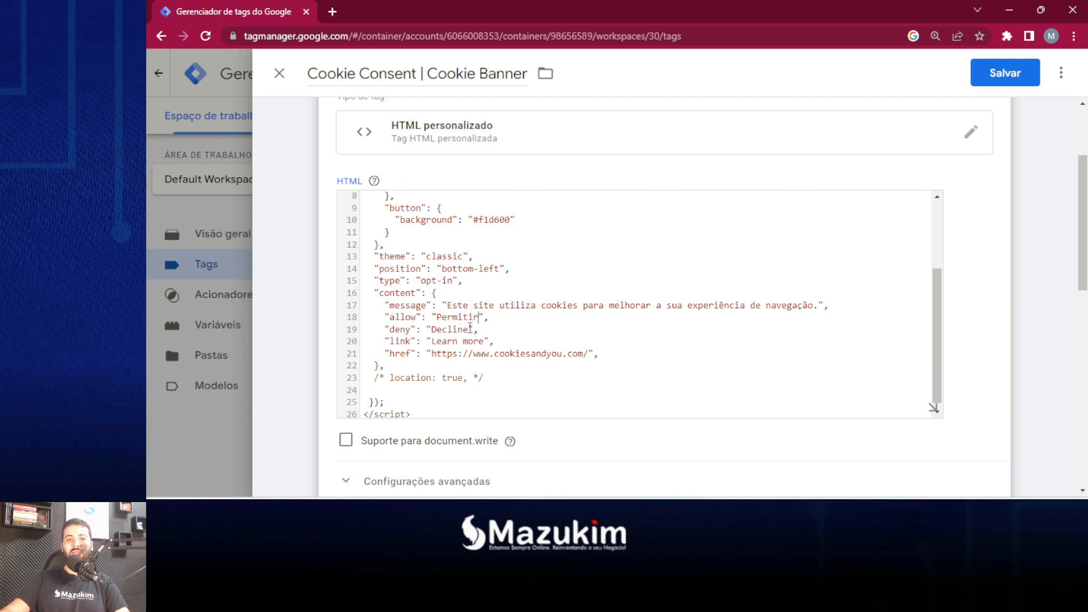
Step: Replace the banner's "deny" text in the script with "Negar"
key("BackSpace")
key("BackSpace")
key("BackSpace")
key("BackSpace")
key("BackSpace")
key("BackSpace")
key("BackSpace")
type("Negar")
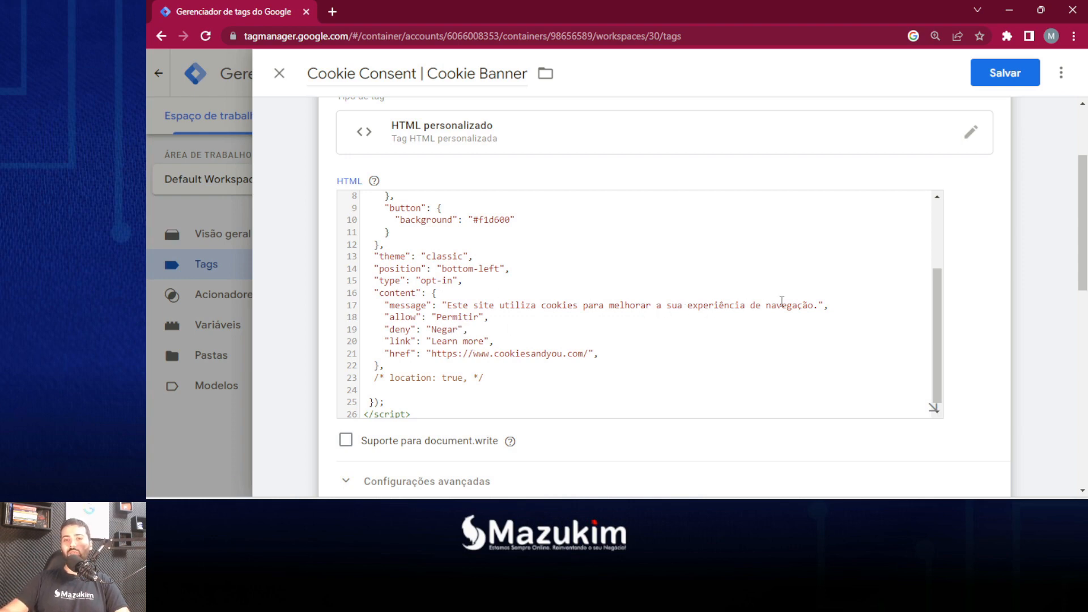
left_click(469, 341)
left_click_drag(487, 343, 589, 351)
left_click(449, 344)
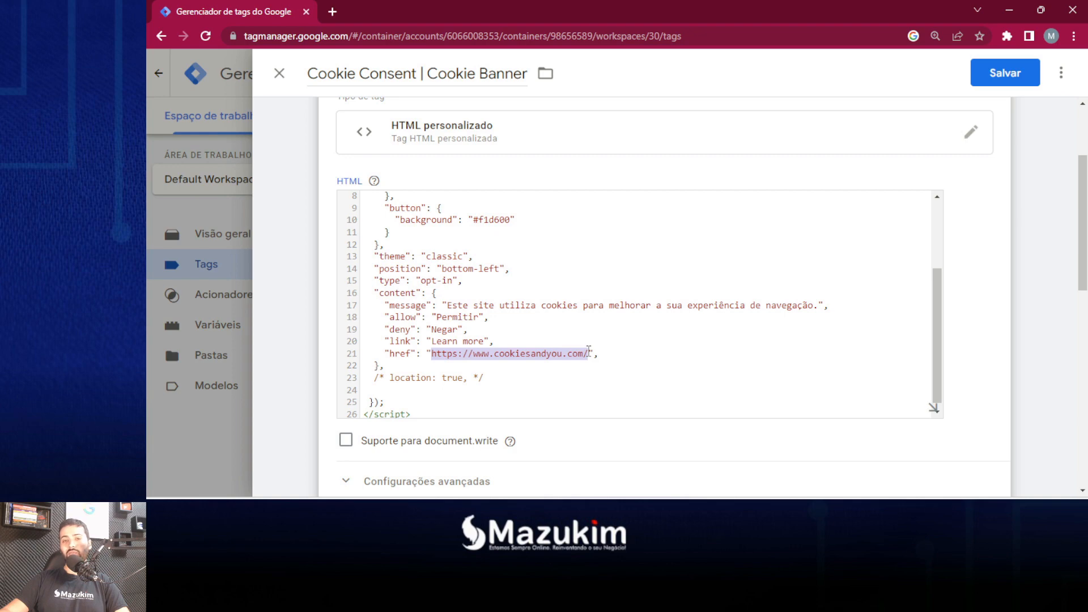
left_click(587, 354)
key("ctrl+plus")
key("ctrl+plus")
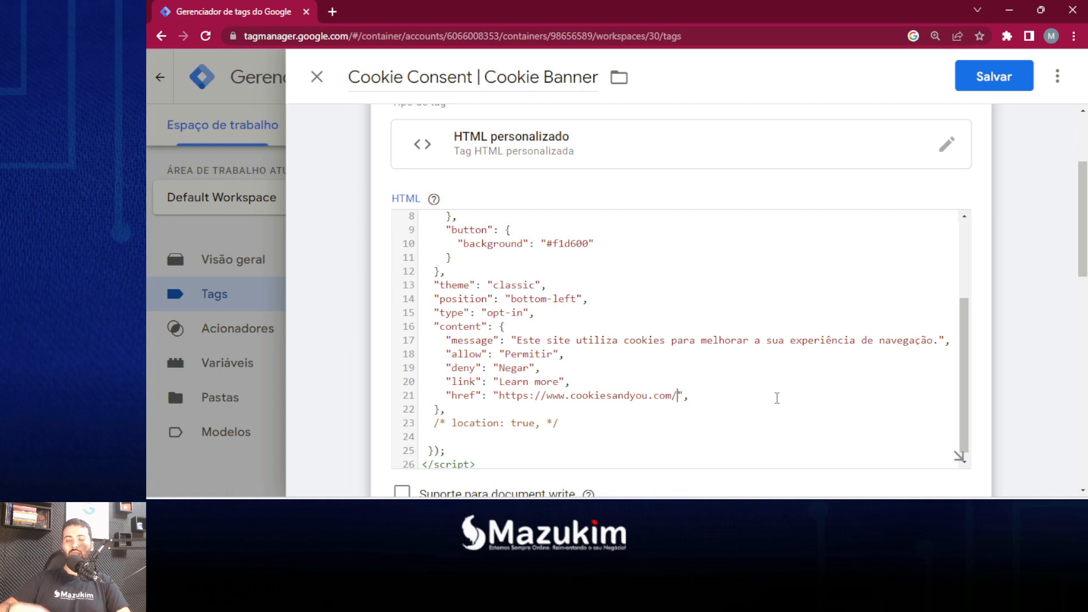
key("BackSpace")
key("BackSpace")
key("BackSpace")
key("BackSpace")
key("BackSpace")
key("BackSpace")
key("BackSpace")
key("BackSpace")
key("BackSpace")
key("BackSpace")
key("BackSpace")
key("BackSpace")
key("BackSpace")
key("BackSpace")
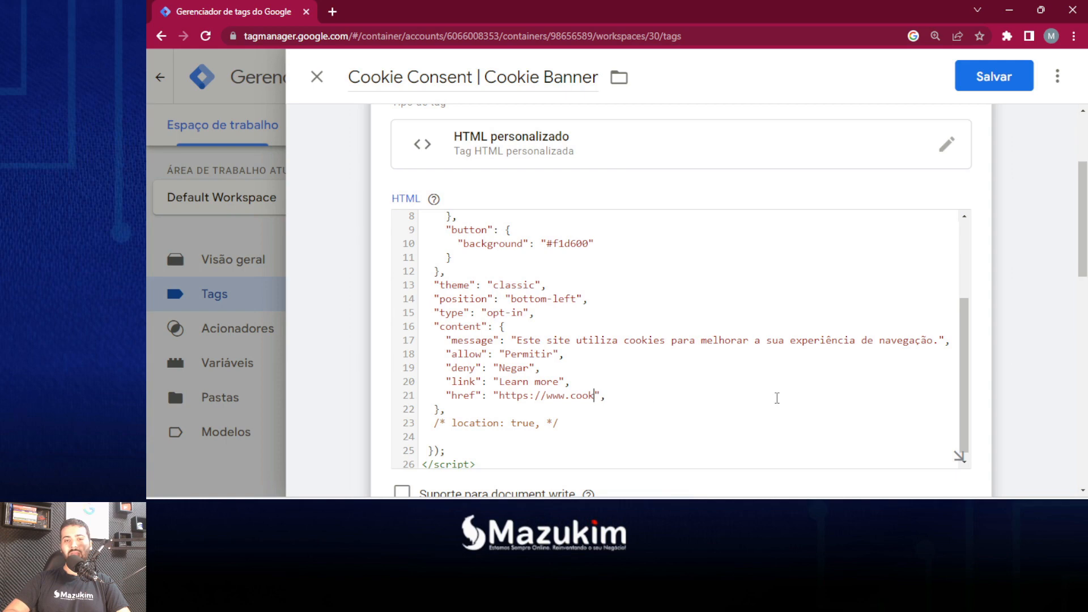
key("BackSpace")
key("BackSpace")
key("BackSpace")
key("BackSpace")
type("mazukim.com.br/")
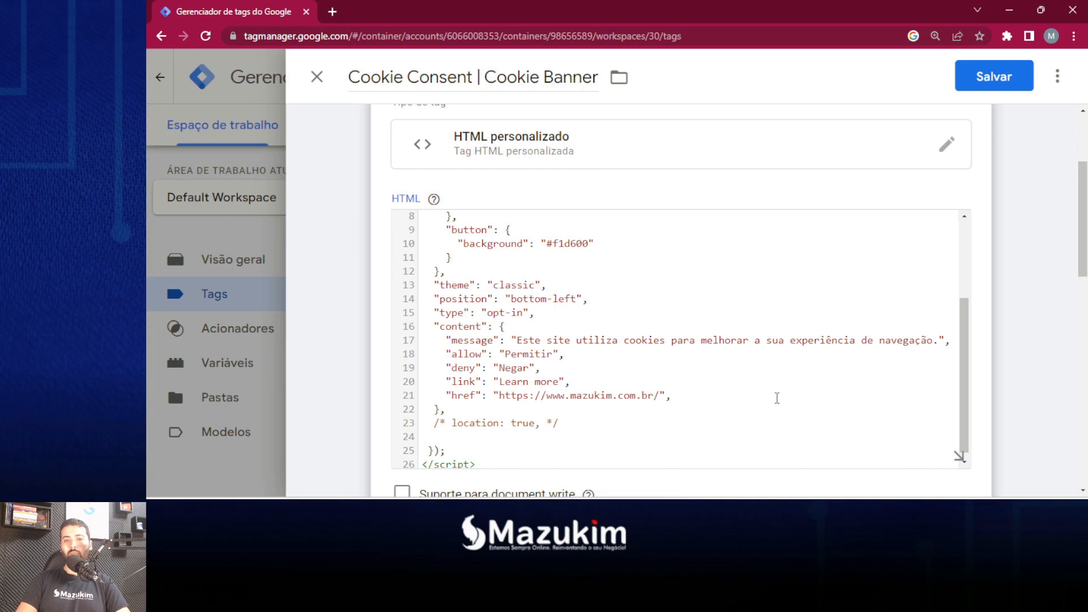
type("cookie")
Step: Replace the banner's "link" text in the script with "Leia Mais"
left_click(562, 372)
left_click(562, 380)
key("BackSpace")
key("BackSpace")
key("BackSpace")
key("BackSpace")
key("BackSpace")
key("BackSpace")
key("BackSpace")
key("BackSpace")
type("ia Mais")
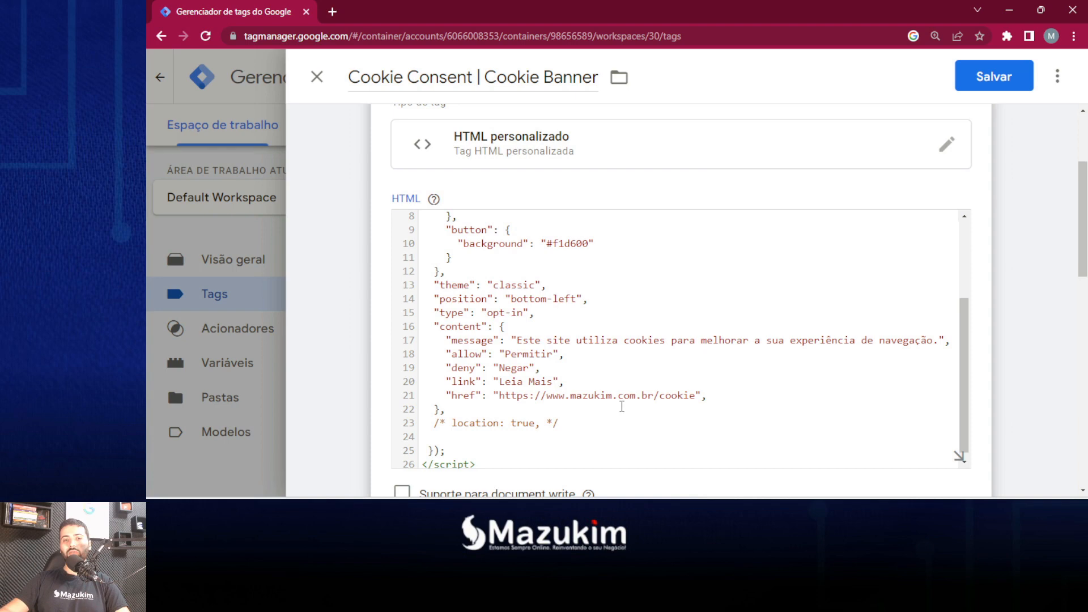
Step: Check the edited link address, message, allow and deny texts in the banner script's content block
left_click_drag(696, 395, 503, 396)
left_click(502, 396)
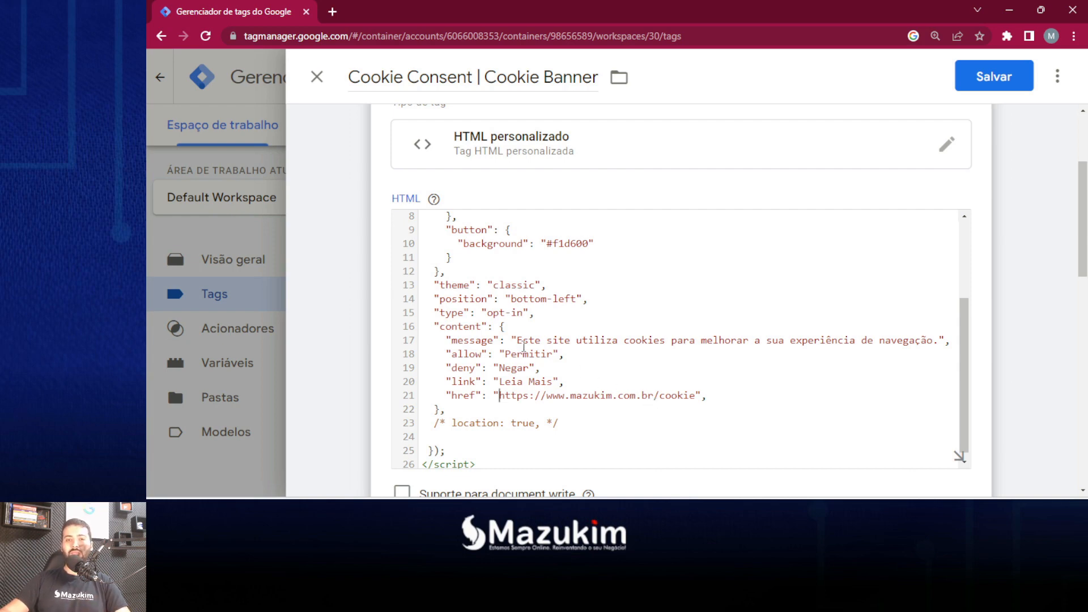
left_click_drag(518, 340, 880, 340)
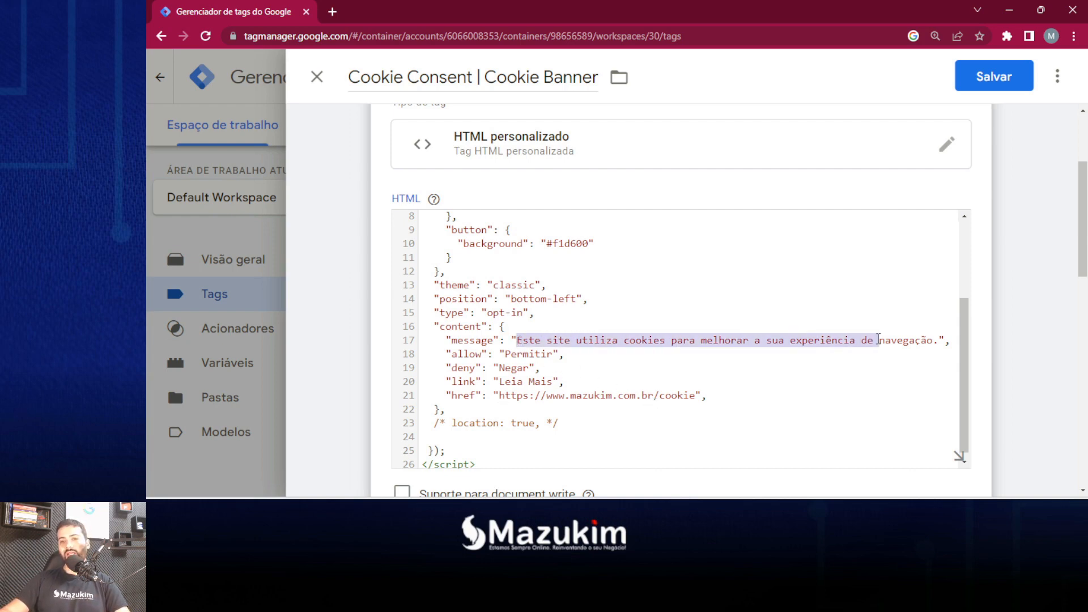
left_click(880, 340)
left_click(915, 330)
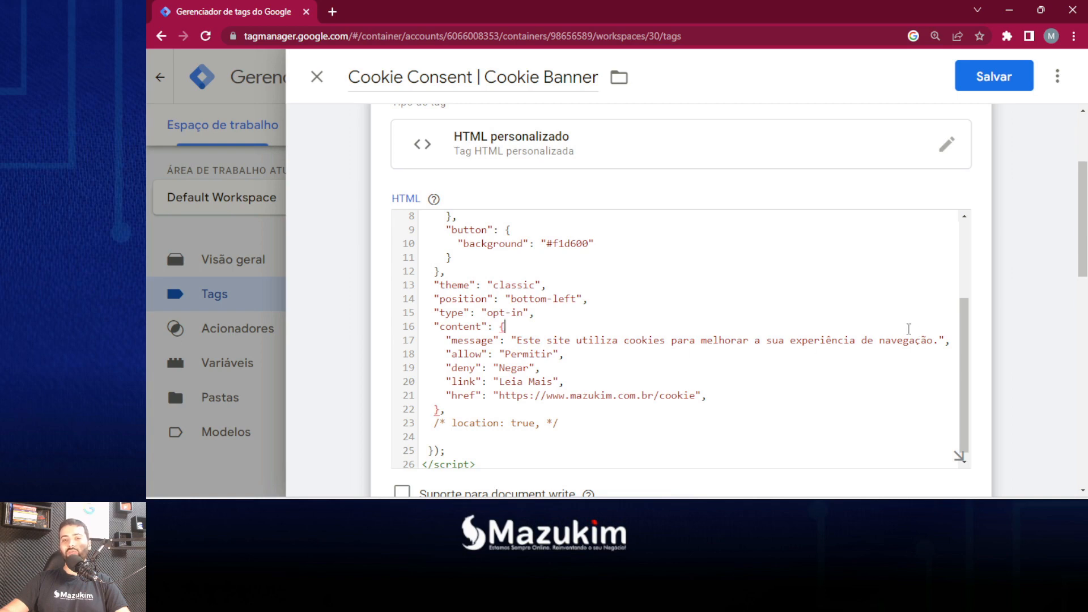
left_click(547, 354)
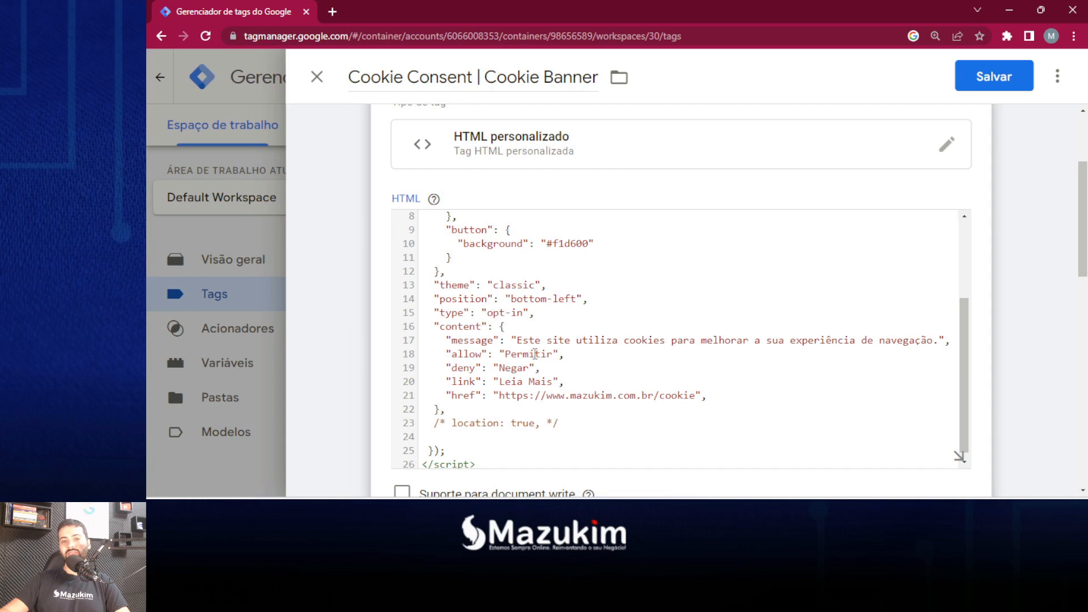
left_click_drag(553, 354, 504, 355)
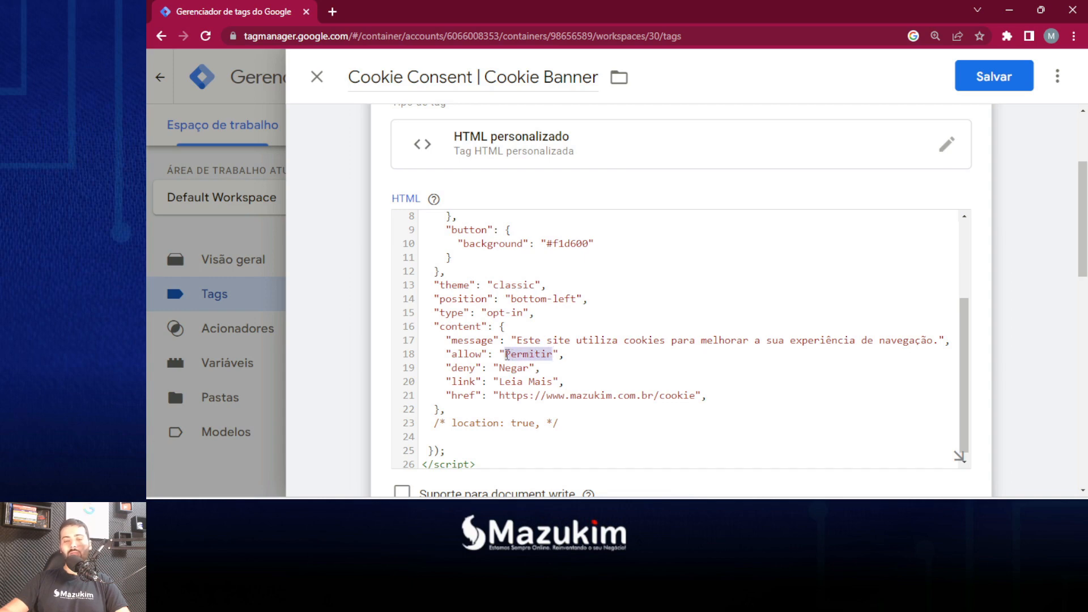
left_click(525, 355)
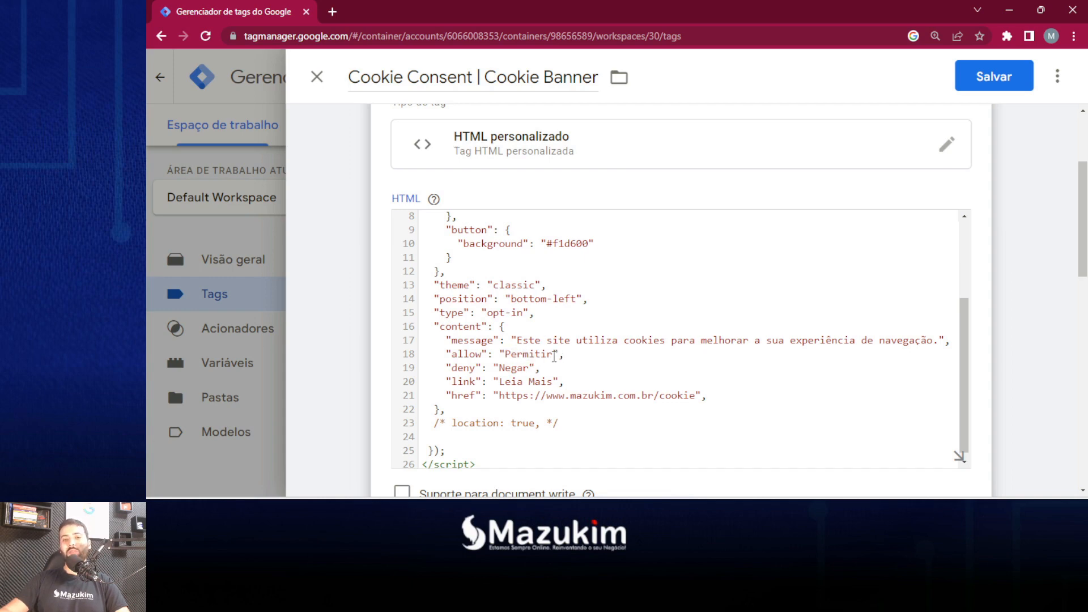
left_click_drag(532, 366, 503, 367)
left_click(512, 369)
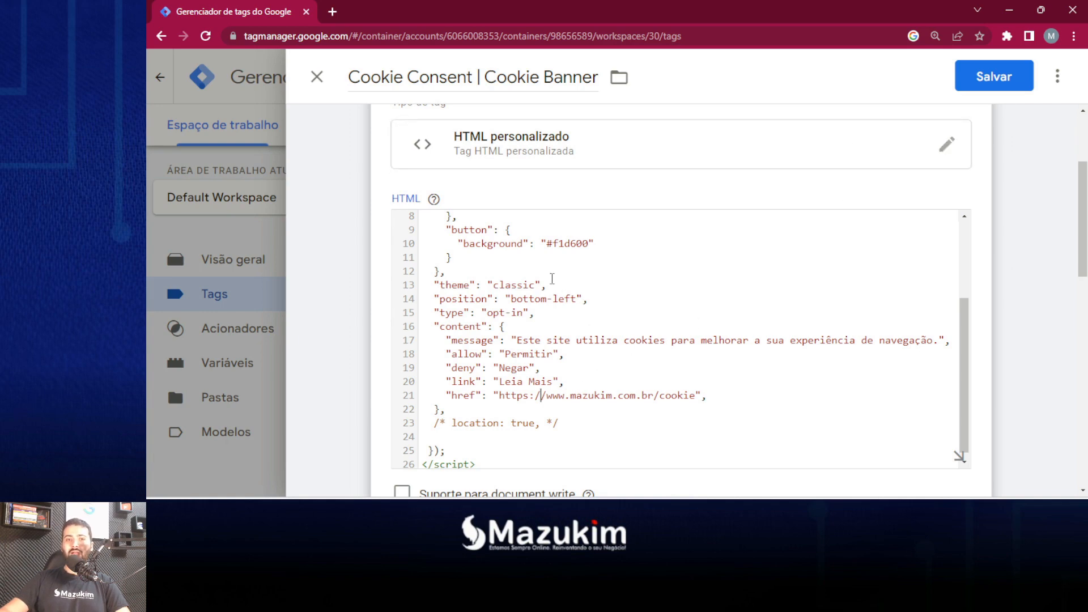
Step: Look over the rest of the banner script and save the Cookie Consent | Cookie Banner tag
scroll(615, 401, "up", 3)
scroll(615, 401, "down", 3)
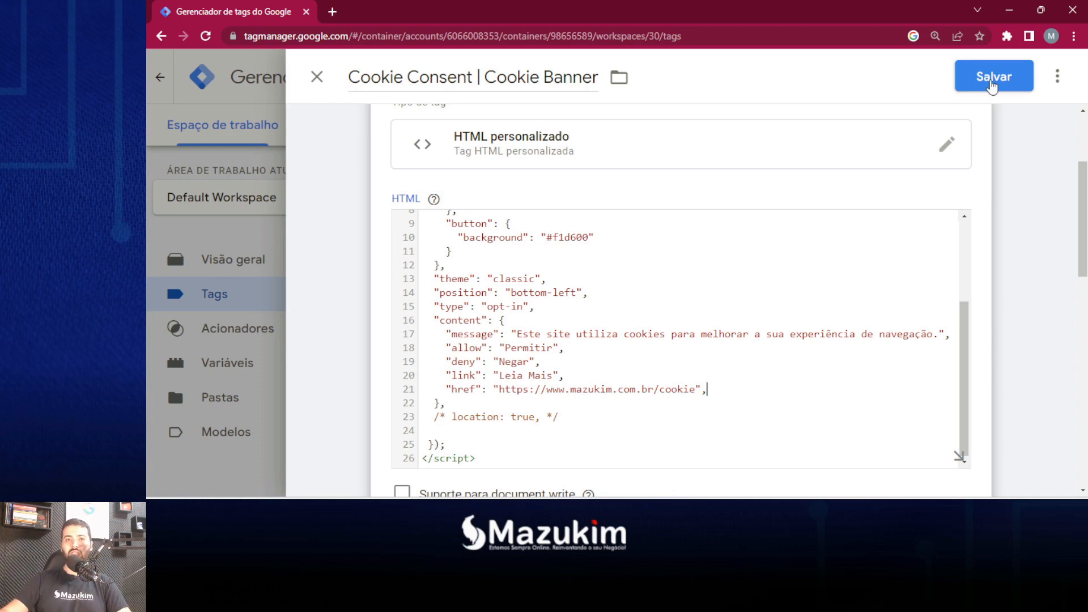
left_click(992, 82)
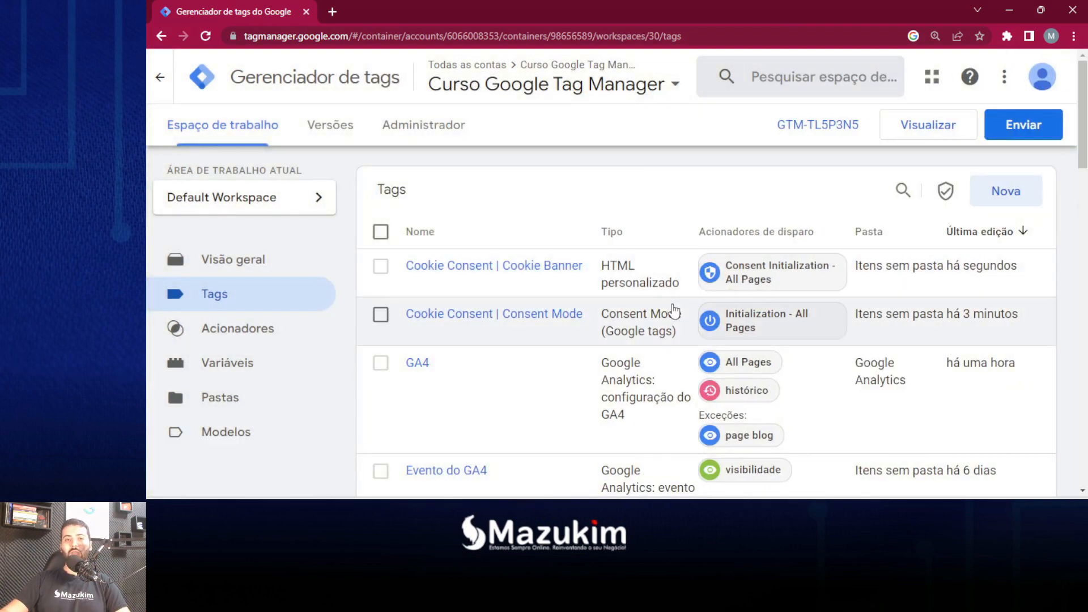
Step: Open the consent overview, examine the tags' built-in consent and the configured consent list, and return to the tag list
key("ctrl+minus")
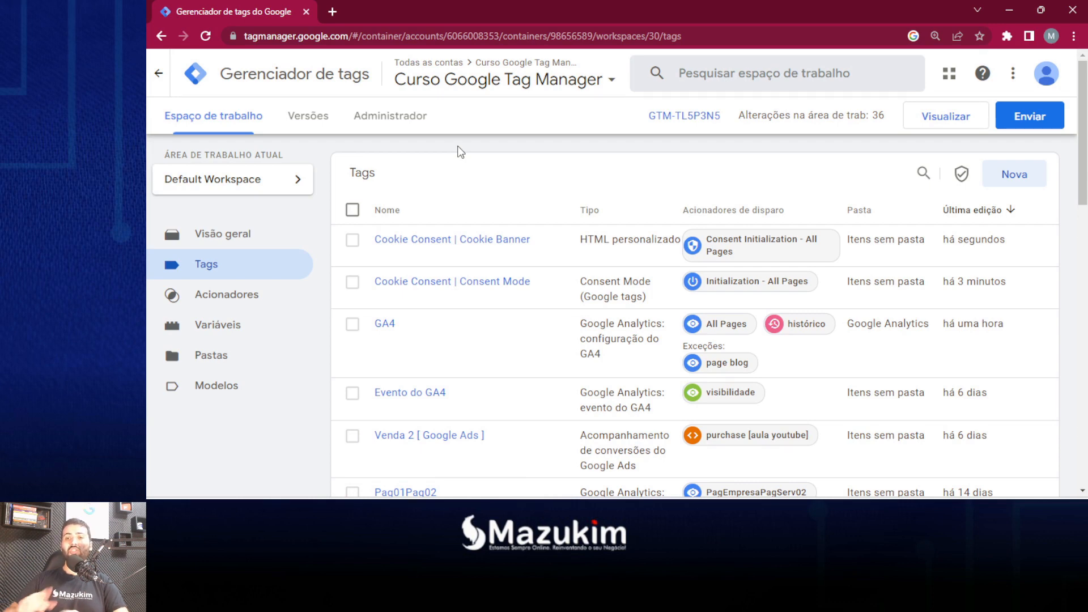
left_click(962, 175)
scroll(675, 253, "down", 15)
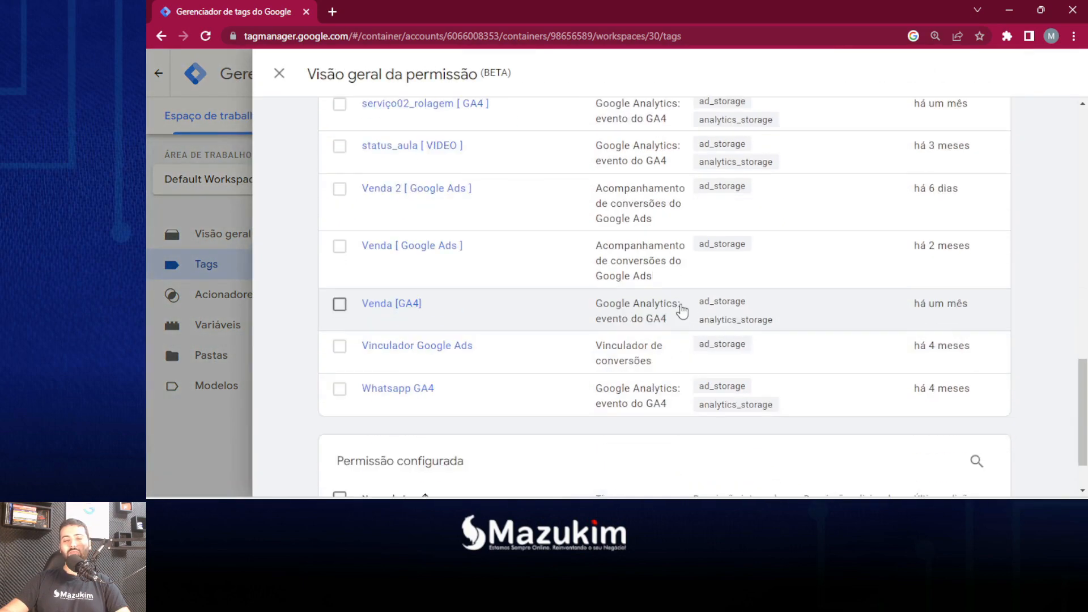
scroll(682, 311, "down", 1)
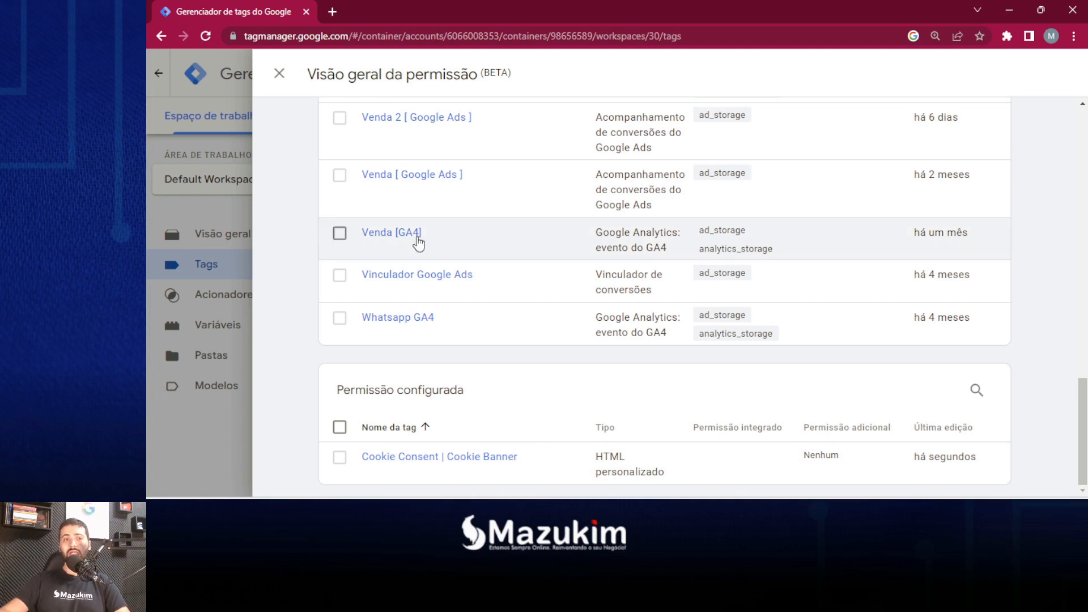
left_click(280, 74)
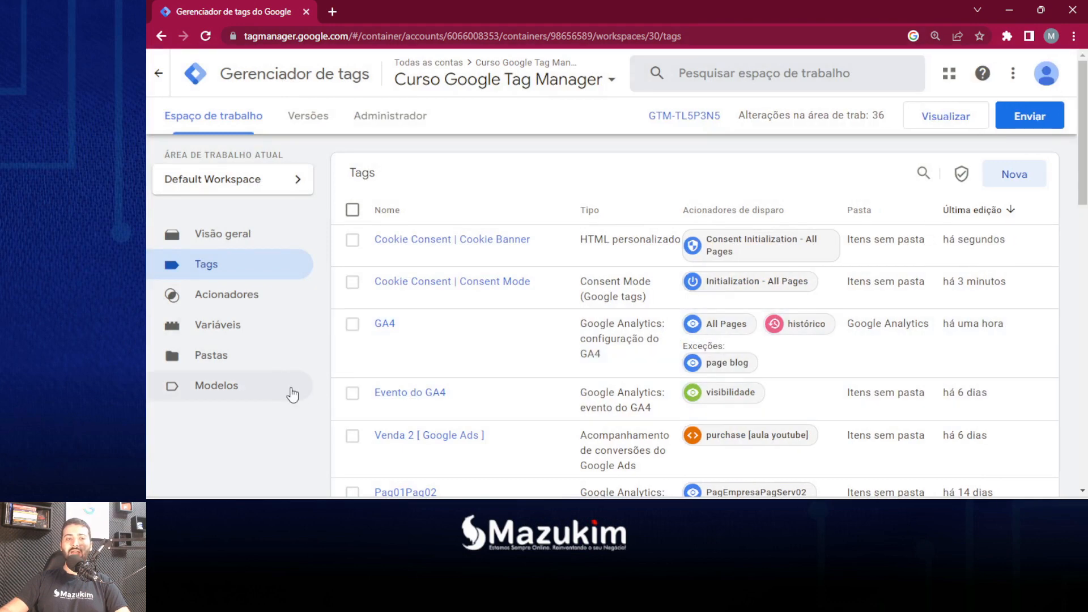
Step: Show the workspace's user-defined variables sorted by last edit with the most recent first
left_click(236, 332)
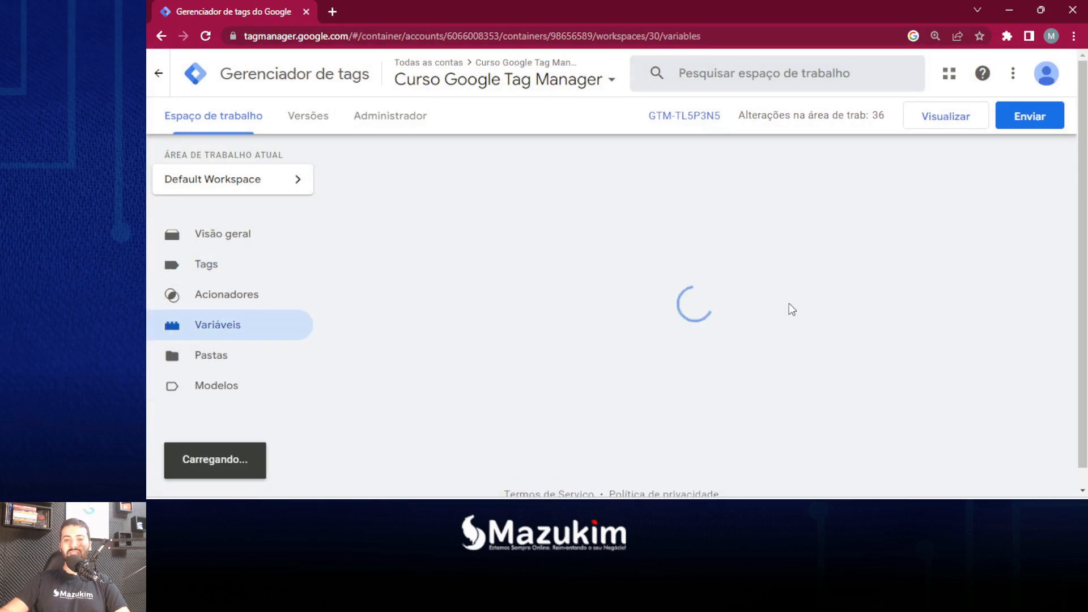
scroll(834, 318, "down", 3)
scroll(833, 300, "down", 6)
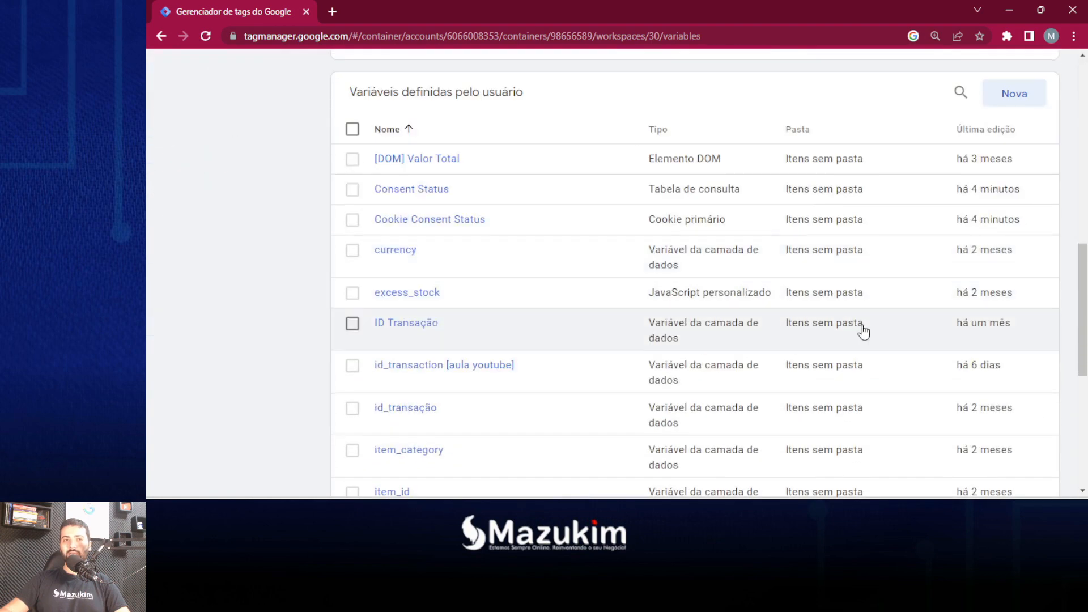
scroll(862, 330, "up", 1)
left_click(983, 207)
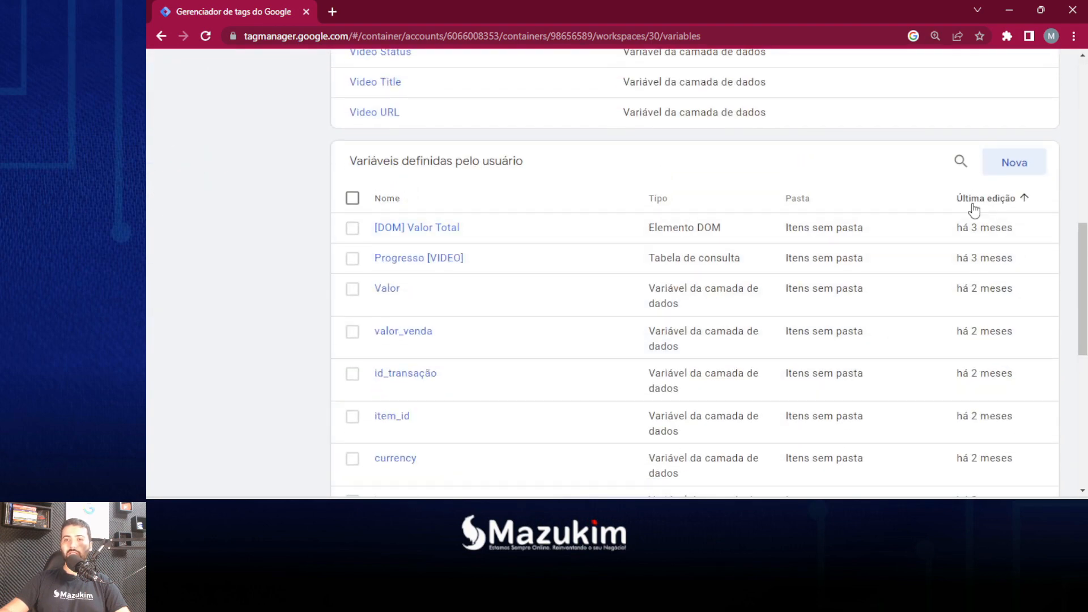
left_click(976, 208)
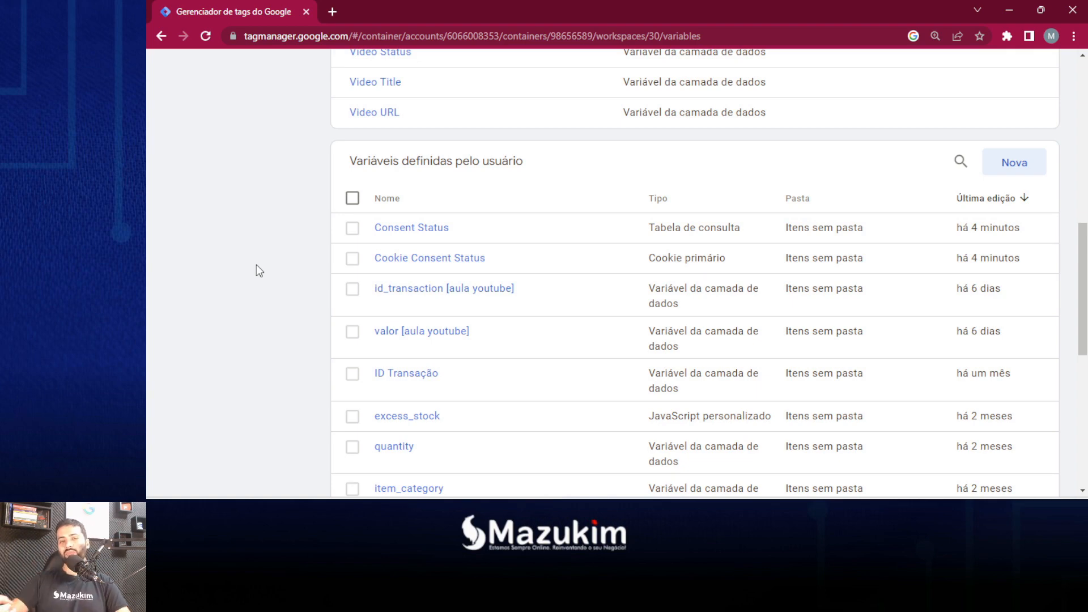
Step: Switch to the PowerPoint slide show and read the listed steps for cookie permission
scroll(254, 272, "up", 1)
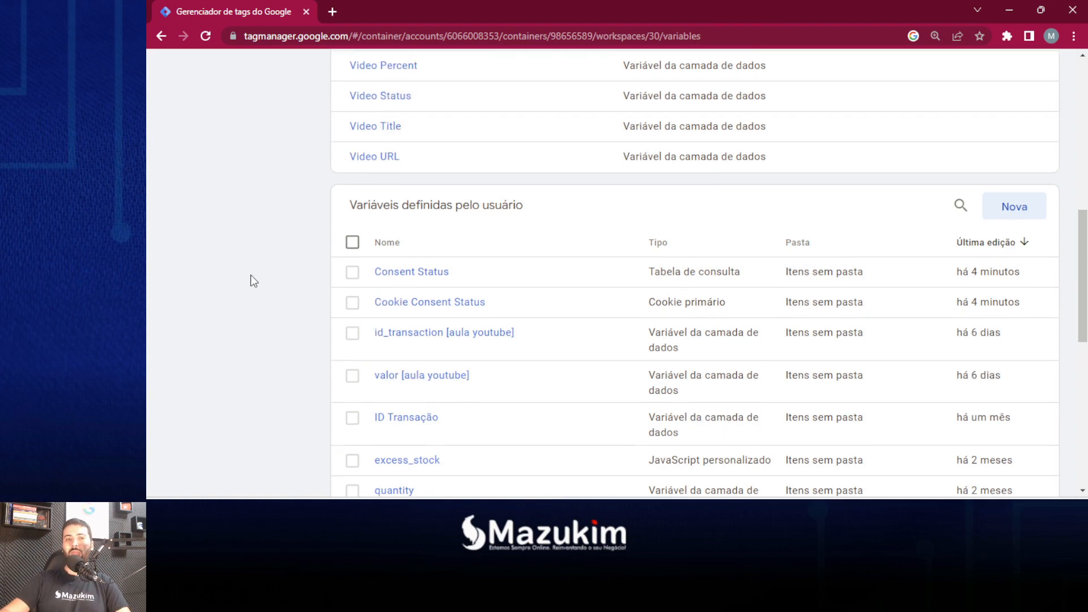
scroll(278, 302, "up", 10)
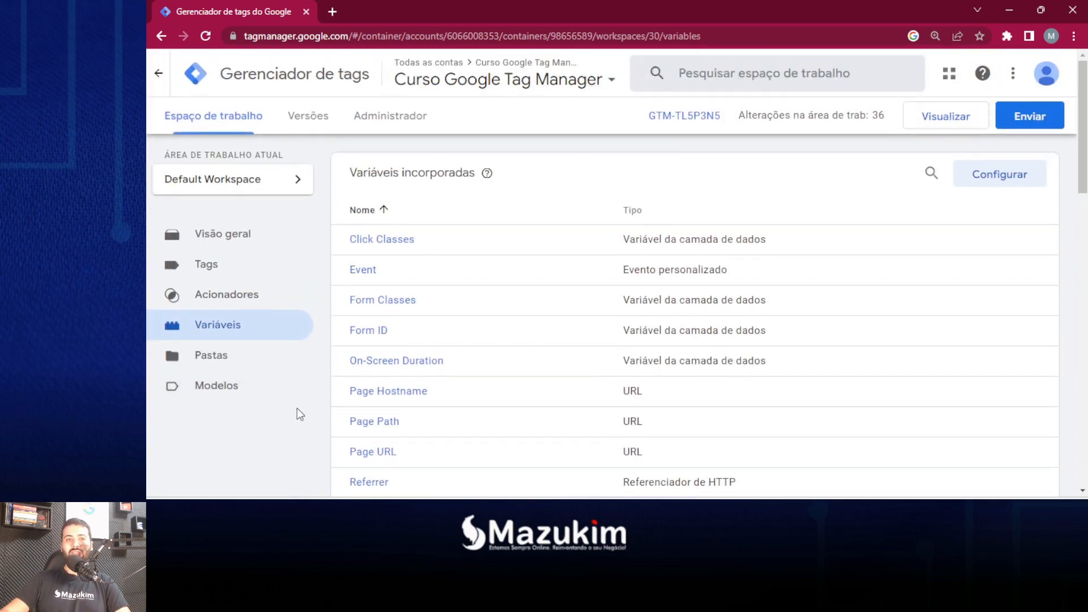
mouse_move(756, 497)
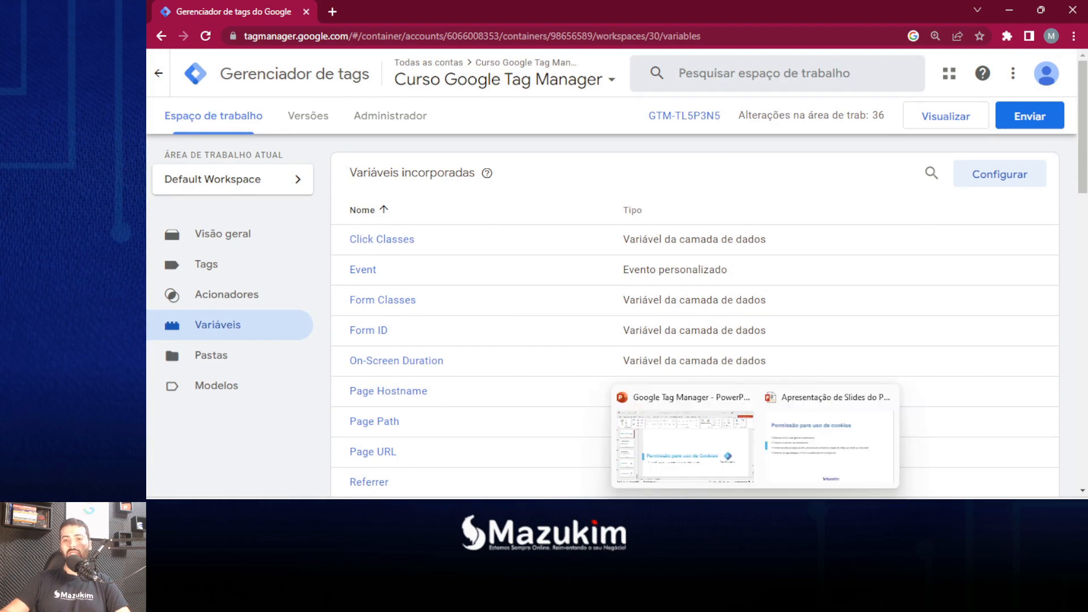
left_click(799, 461)
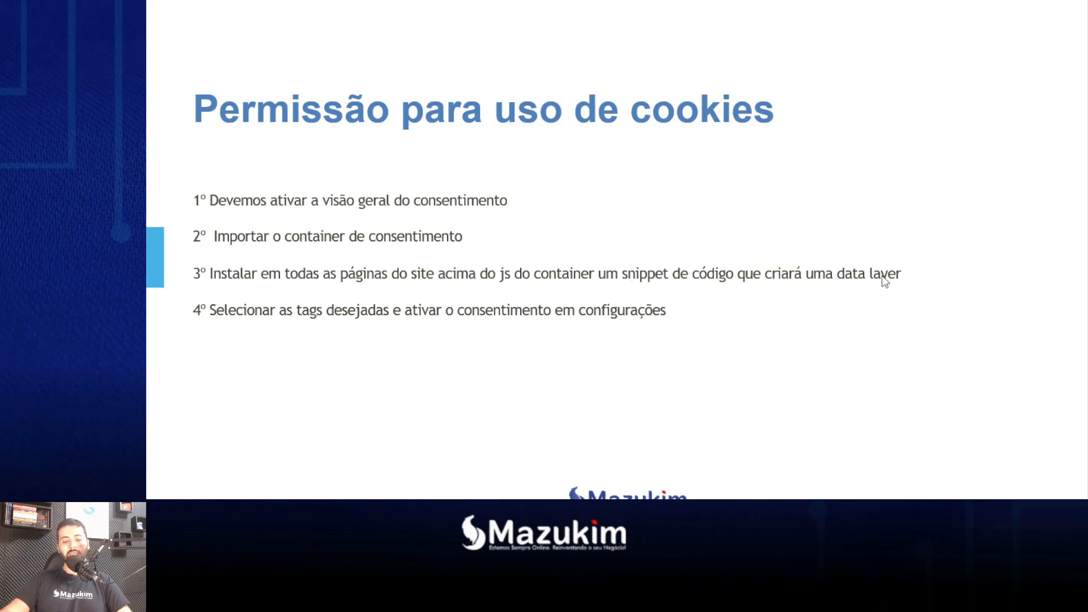
Step: Switch to the Google Tag Manager folder, open the consentimento file in Notepad and examine its enlarged consent script
key("alt+Tab")
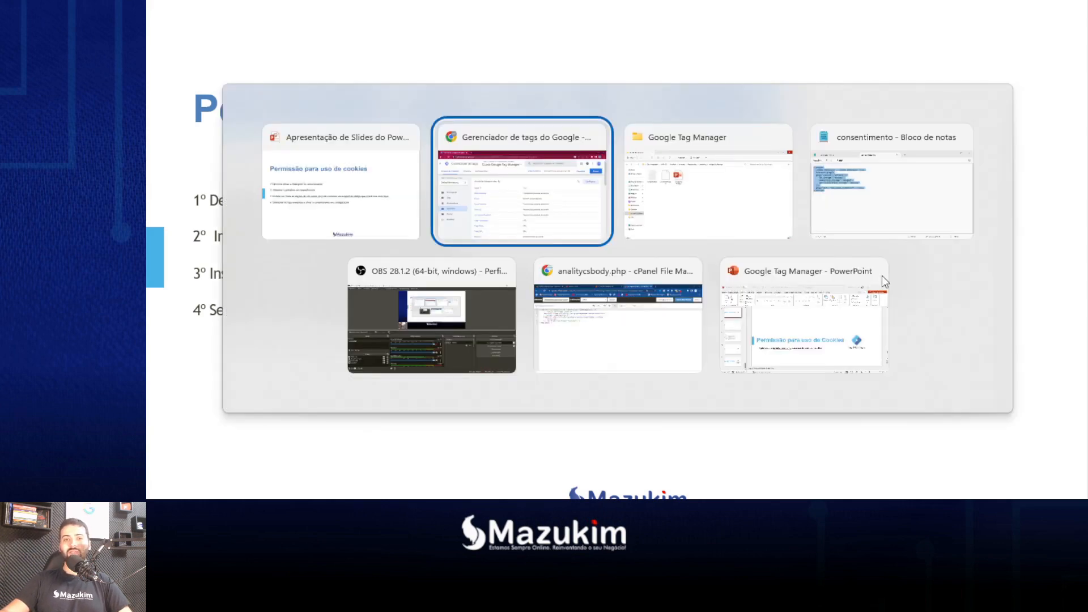
key("alt+Tab")
left_click(320, 149)
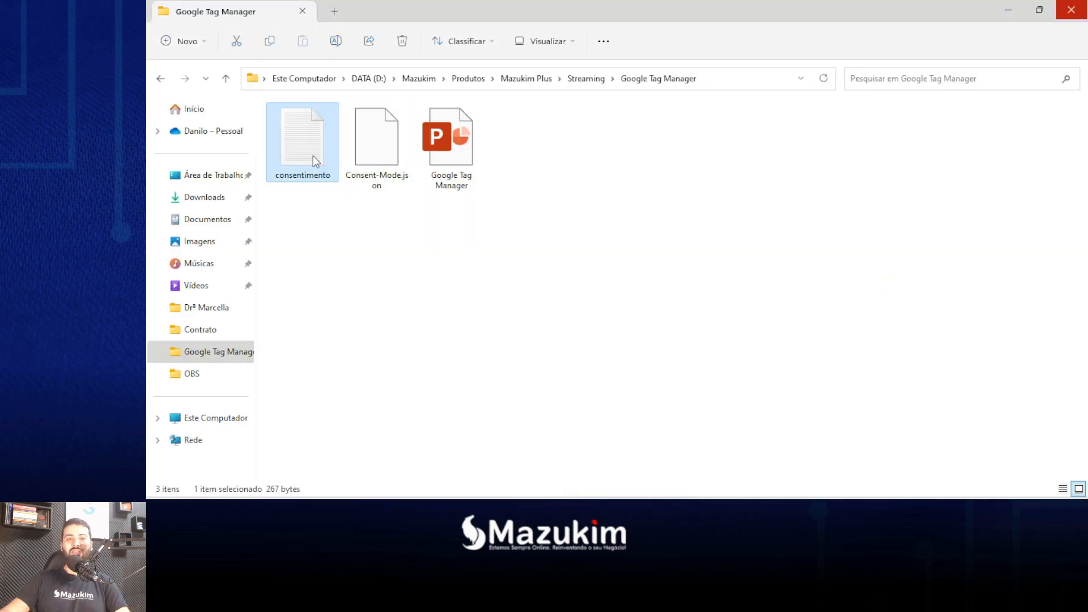
double_click(313, 155)
left_click(493, 251)
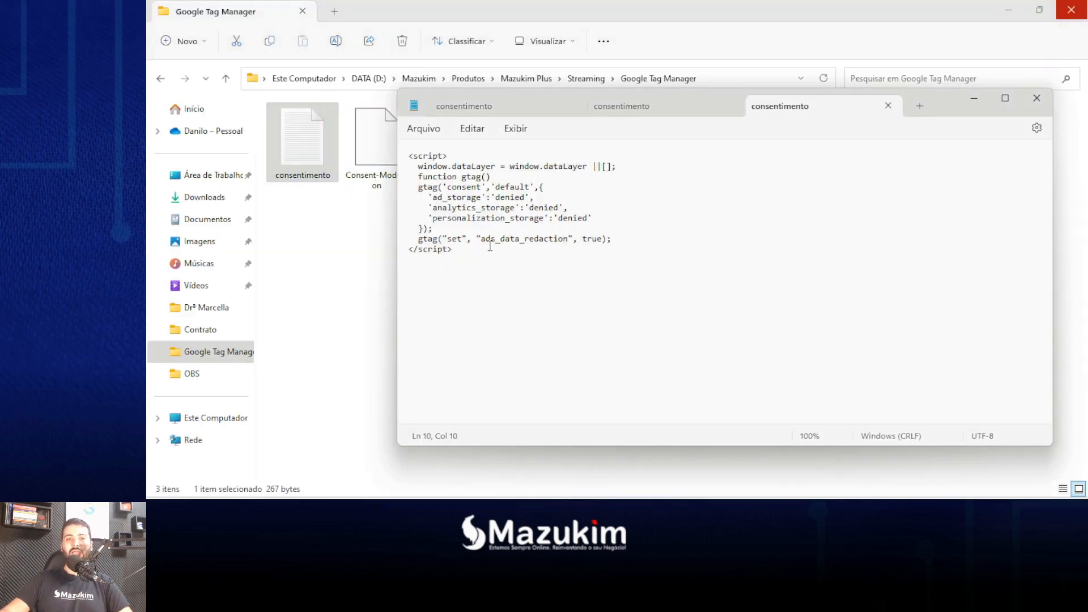
scroll(490, 246, "up", 5, "ctrl")
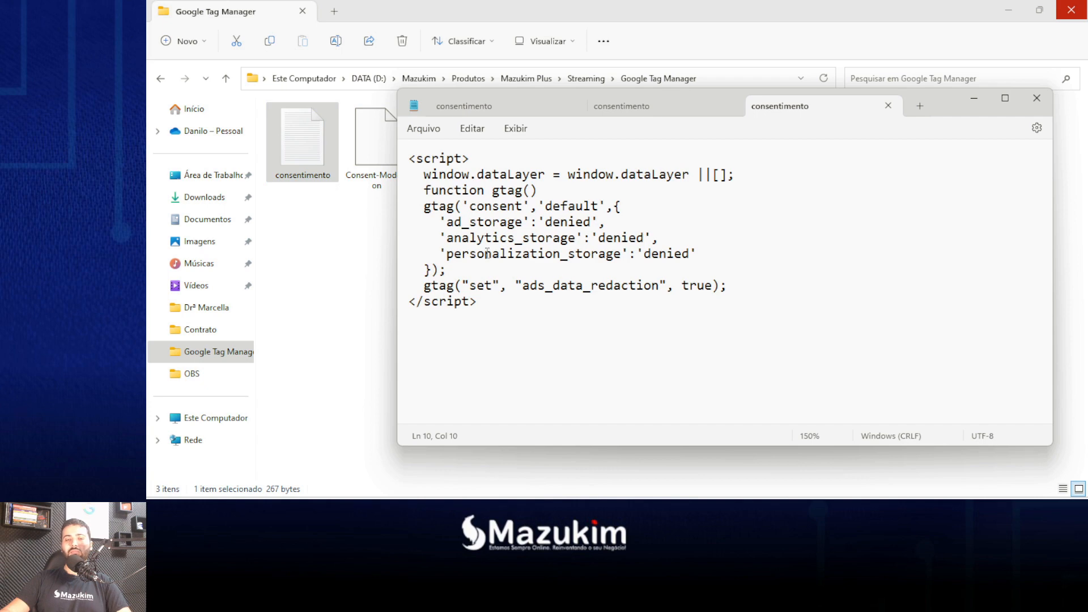
left_click_drag(412, 159, 527, 301)
left_click(530, 303)
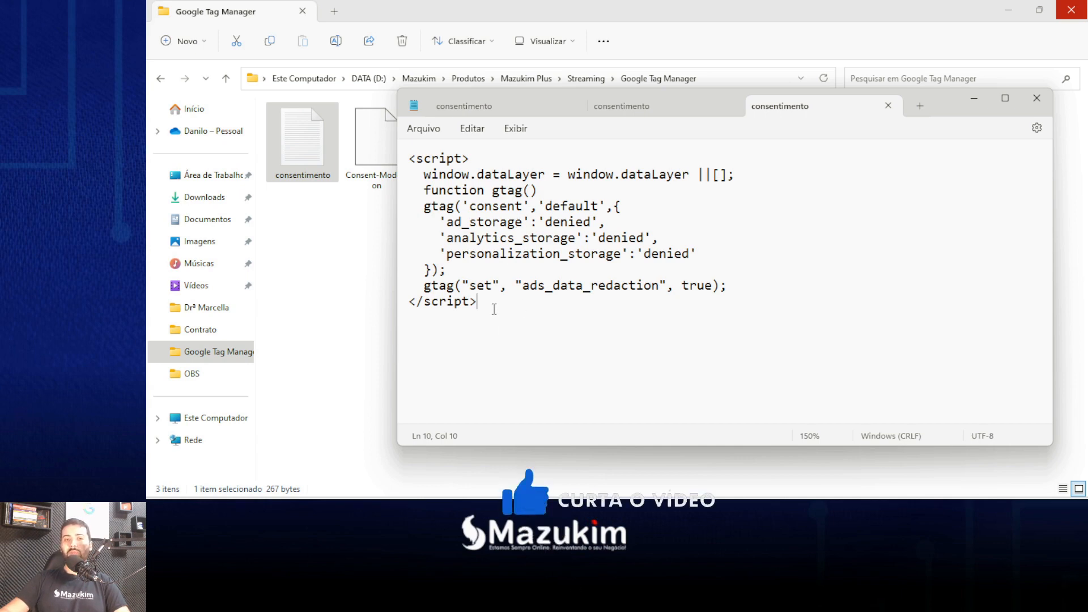
Step: Select the whole consent script in Notepad and open mazukim.com.br/marketing-plus in a new Chrome tab
left_click_drag(494, 309, 347, 159)
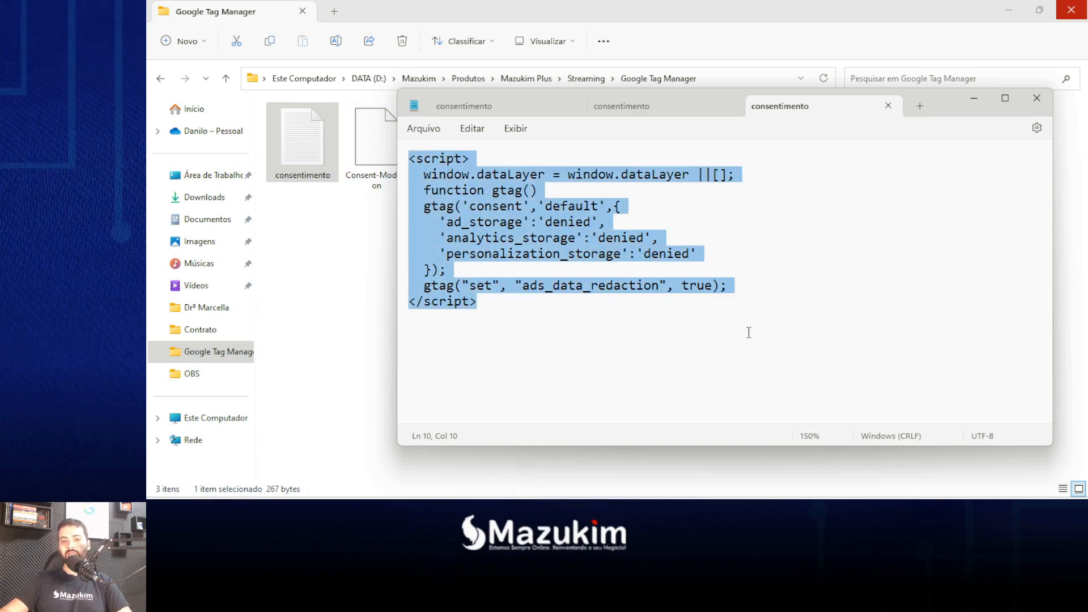
mouse_move(785, 510)
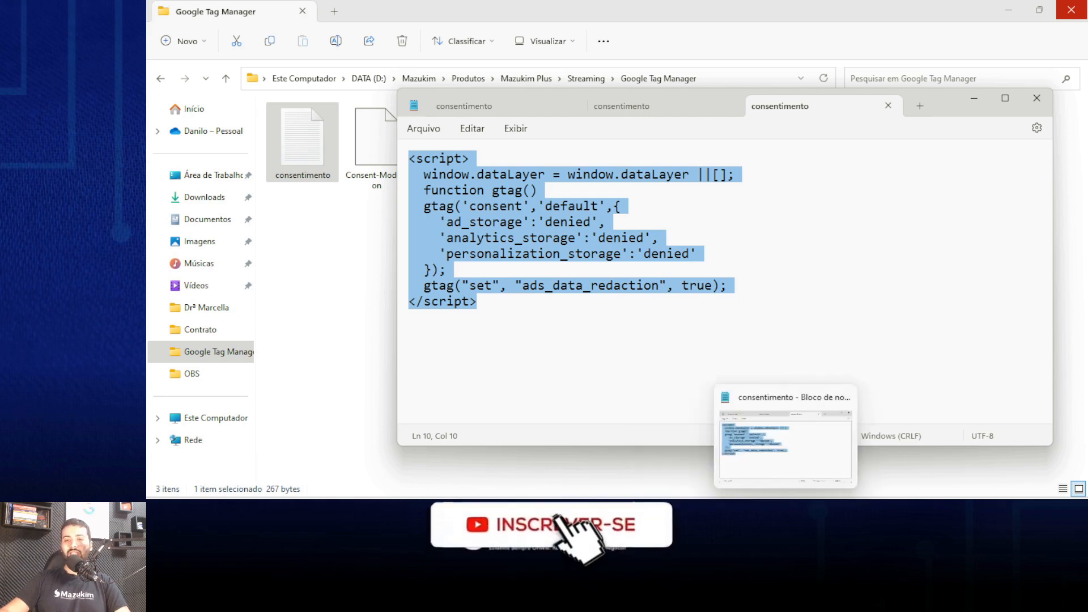
left_click(821, 464)
left_click(329, 11)
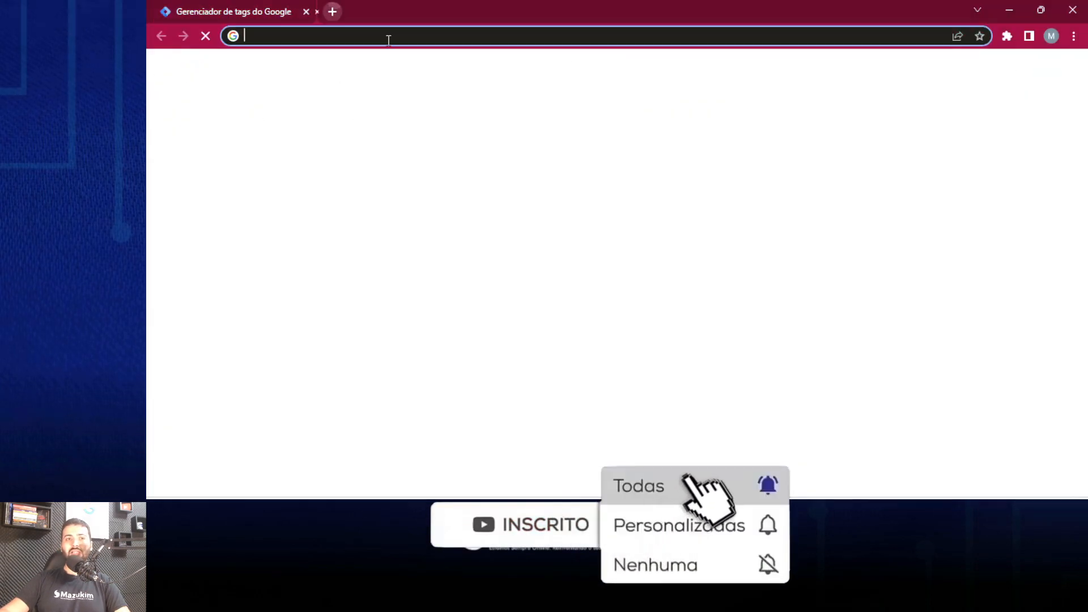
type("mazukim.com.")
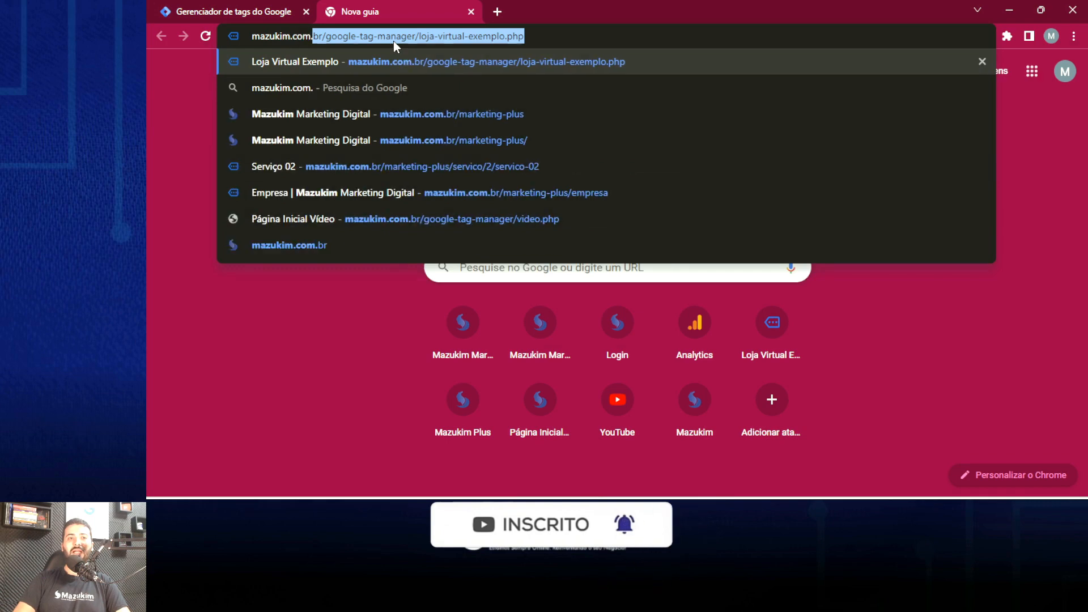
type("br/marketing-plus")
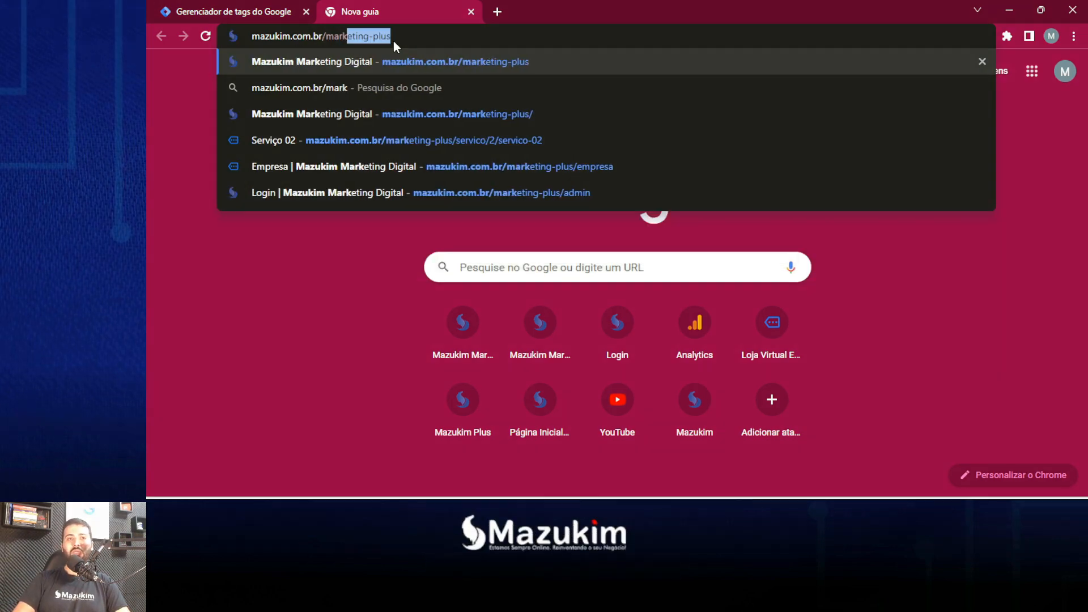
key("Return")
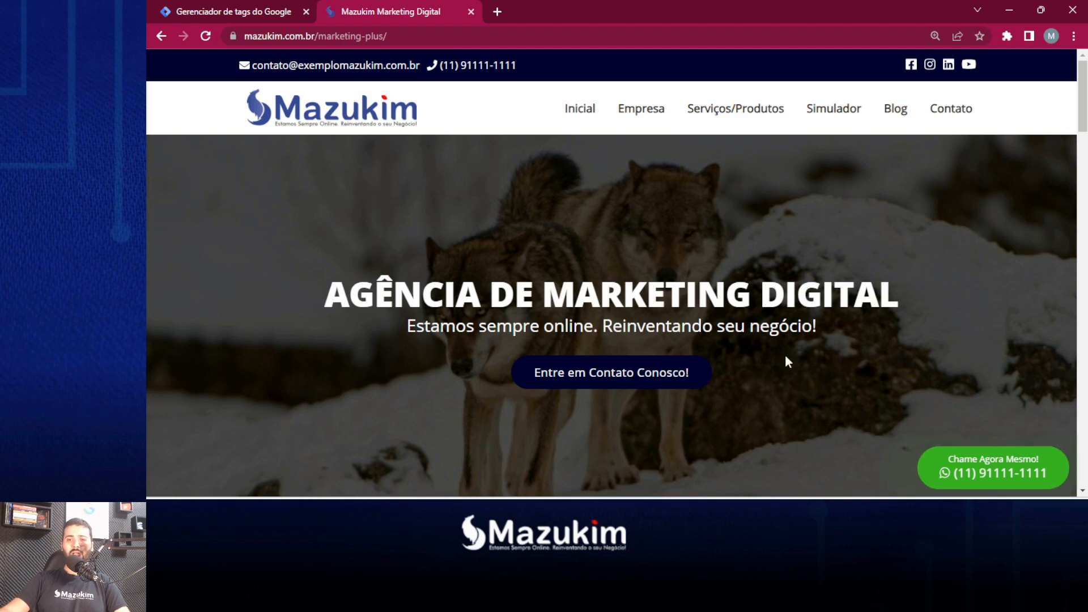
Step: Switch back to the consentimento file in Notepad and select its full consent script from the opening to the closing script tag
mouse_move(806, 496)
left_click(768, 434)
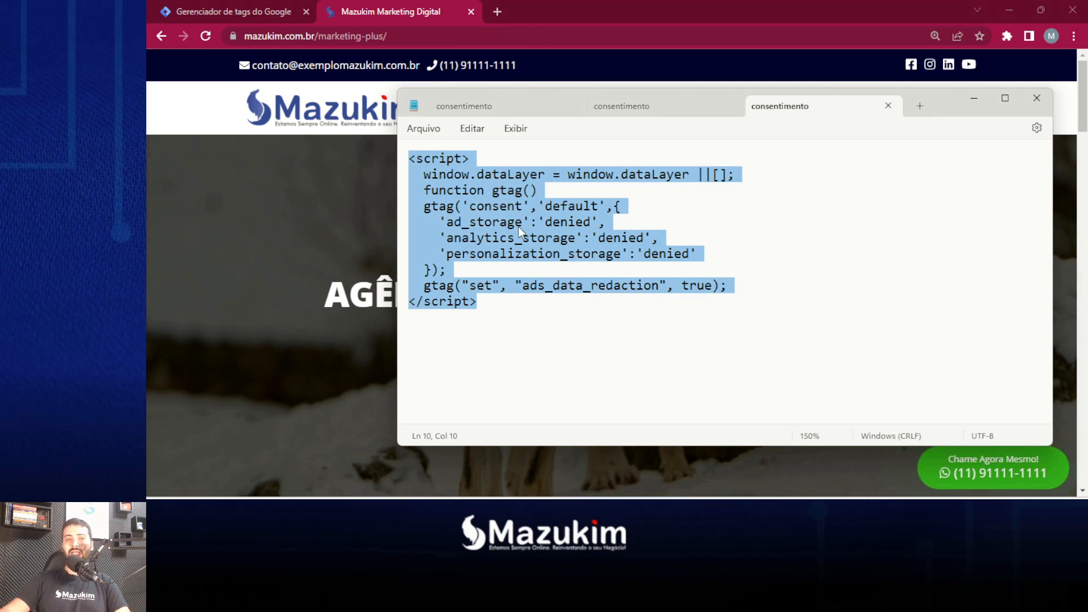
key("alt+Tab")
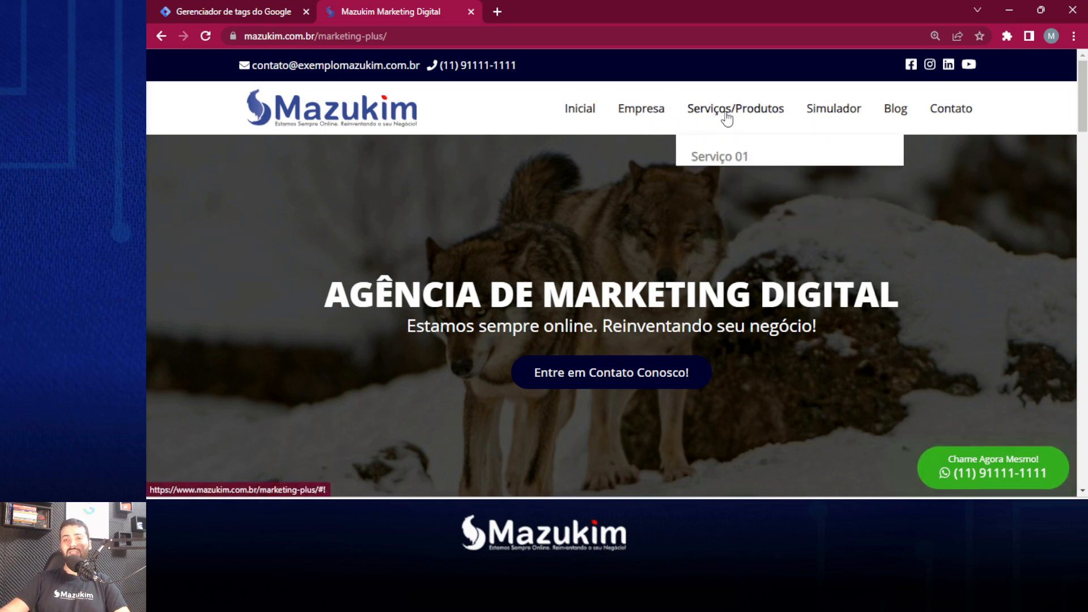
mouse_move(786, 513)
left_click(780, 440)
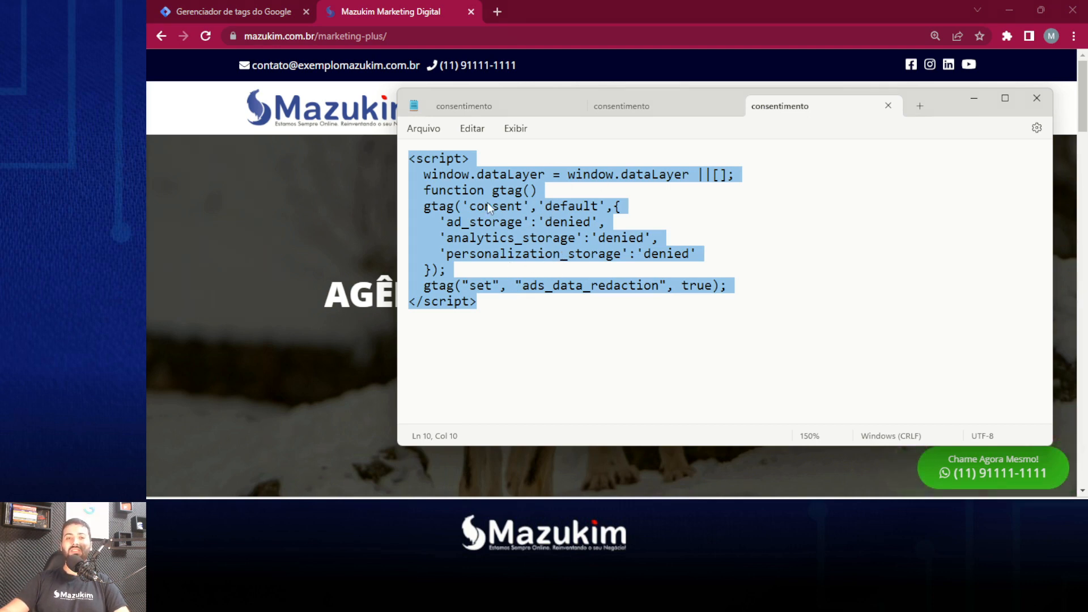
left_click(504, 309)
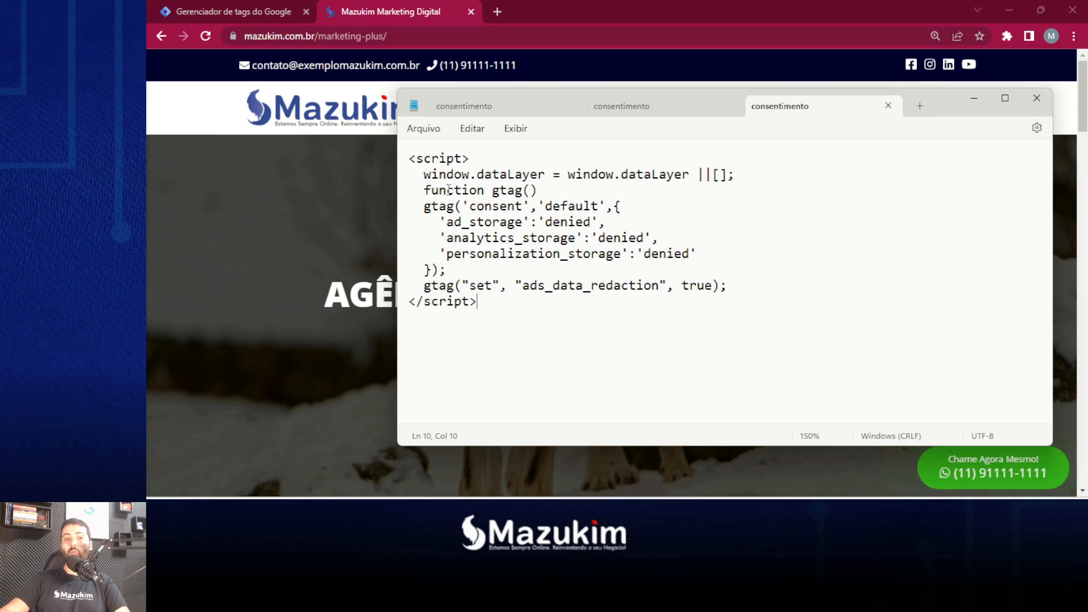
triple_click(413, 159)
left_click(450, 224)
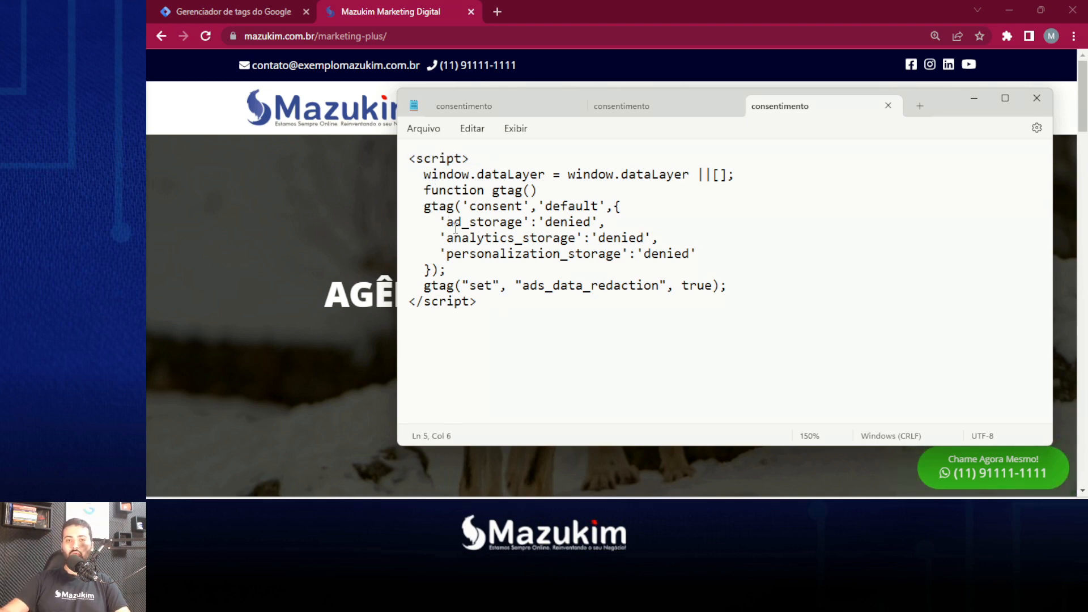
left_click_drag(517, 300, 369, 151)
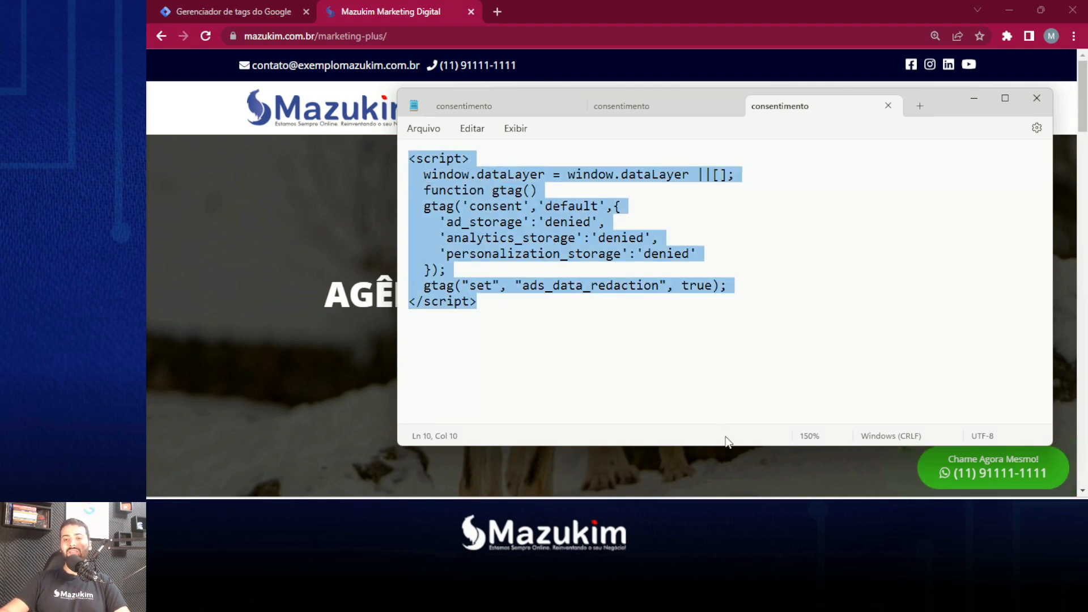
Step: Switch to the cPanel editor with analitycsbody.php, enlarge the page to 125% and examine the start of the Google Tag Manager noscript code
mouse_move(720, 493)
left_click(716, 461)
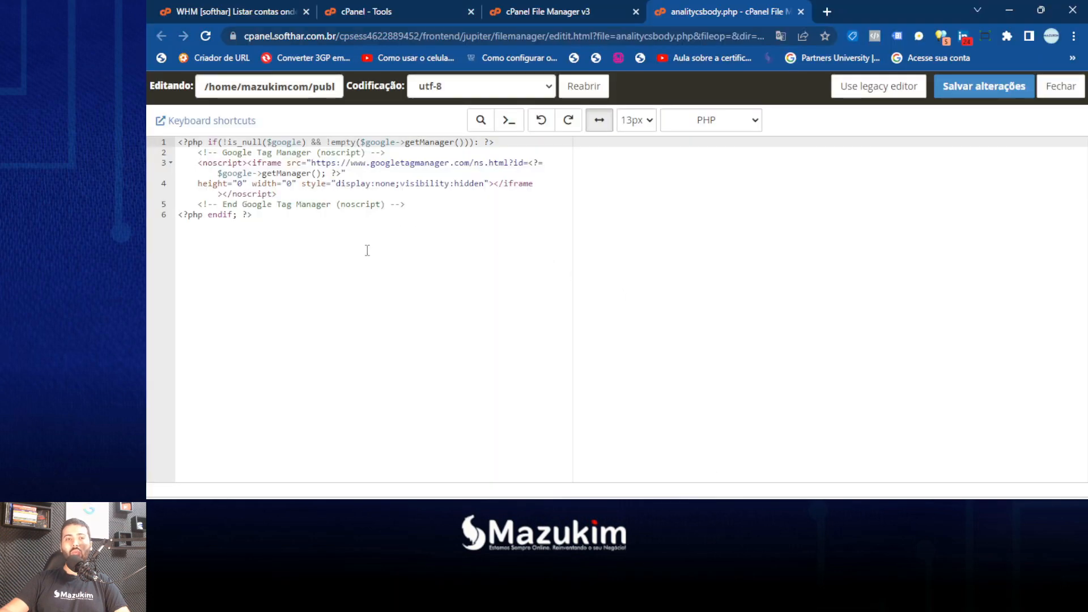
left_click(312, 205)
key("ctrl+plus")
key("ctrl+plus")
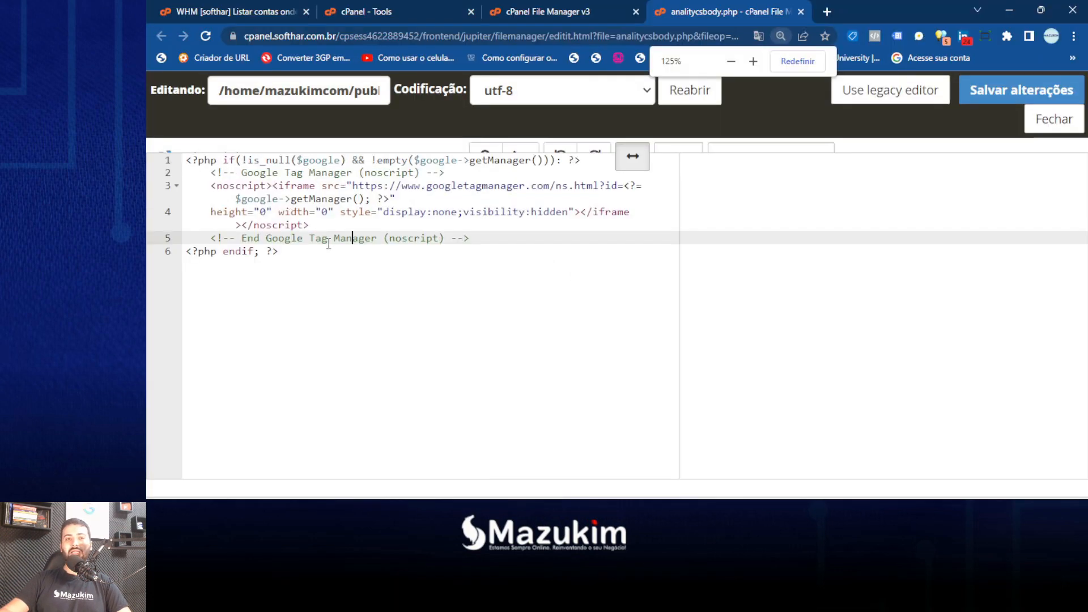
left_click(191, 160)
left_click(221, 226)
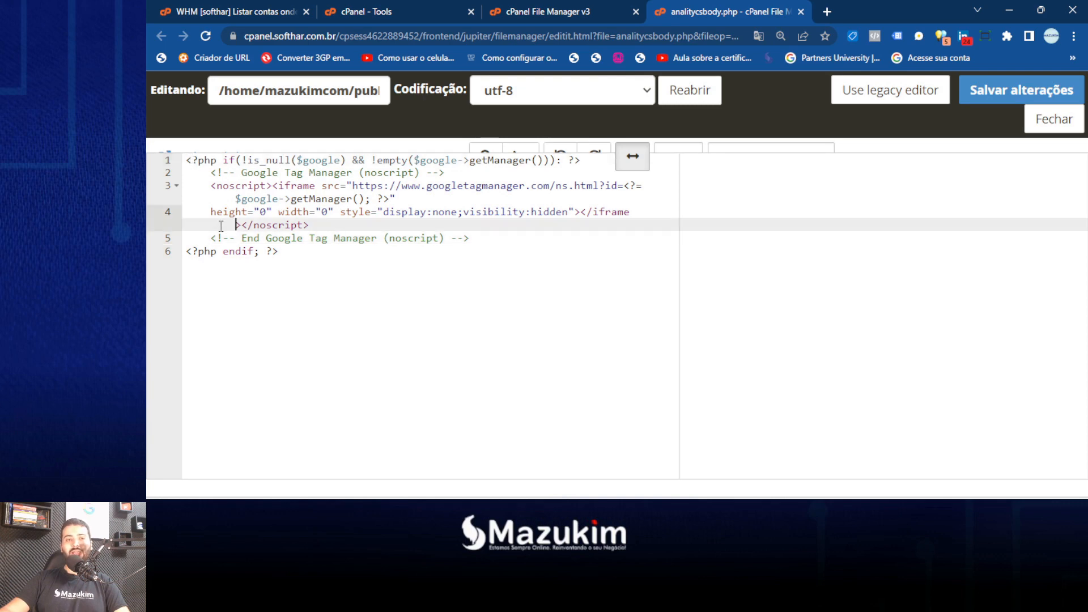
left_click(187, 160)
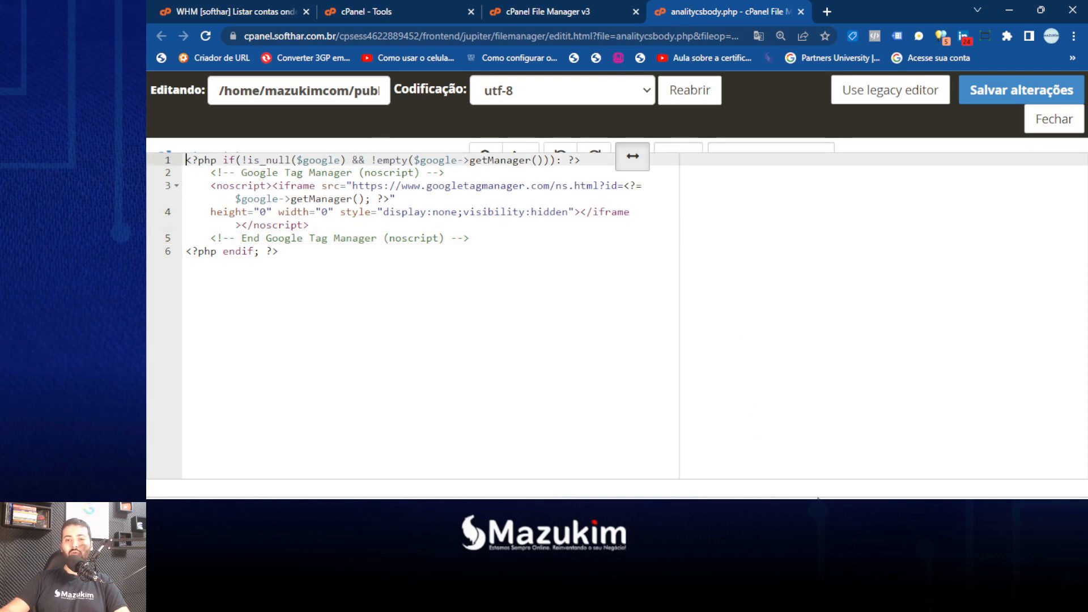
Step: View the marketing-plus site, return to the cPanel editor, and check the edited file's name and the end of its code
left_click(812, 442)
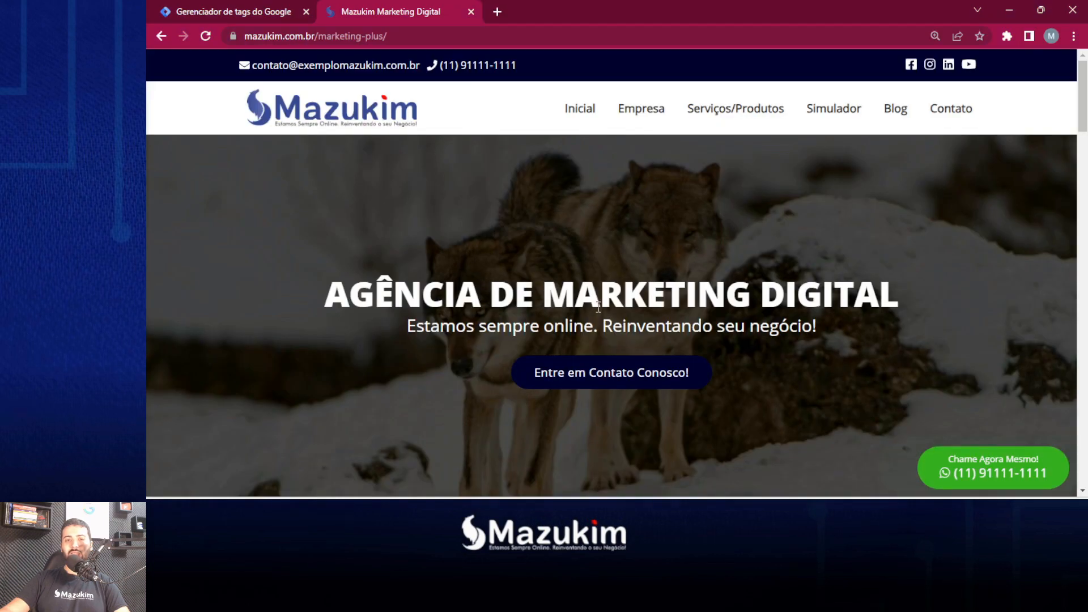
mouse_move(816, 498)
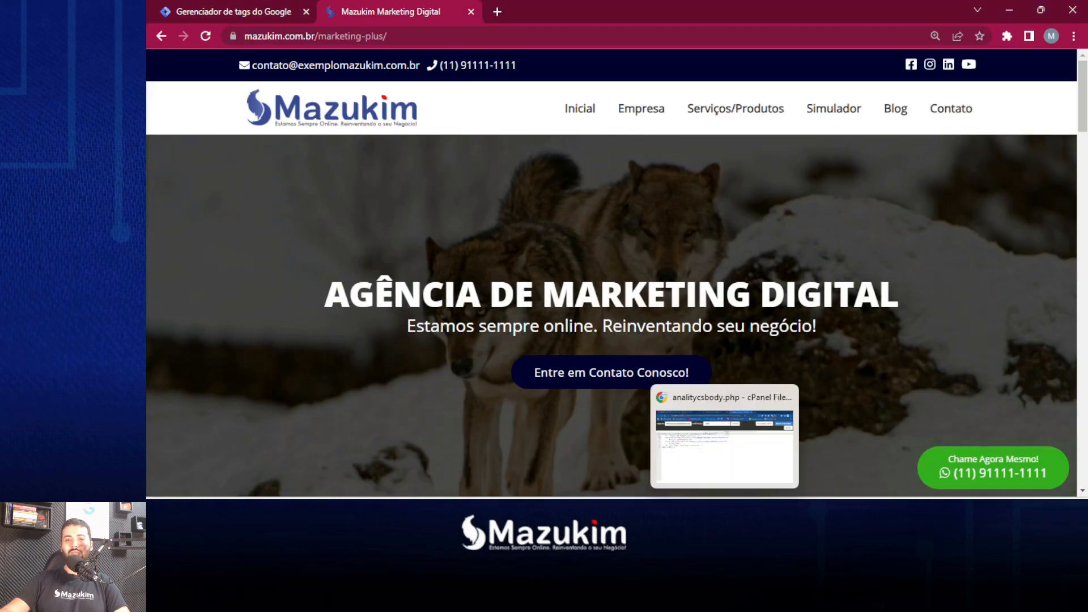
mouse_move(725, 498)
left_click(725, 436)
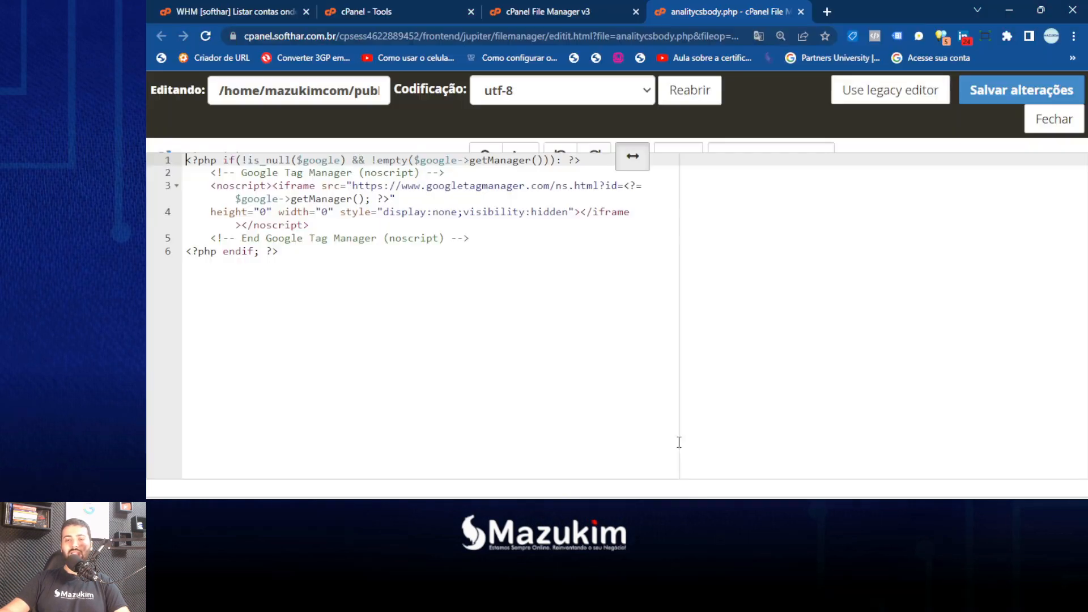
left_click_drag(215, 91, 357, 93)
left_click(306, 91)
left_click(319, 92)
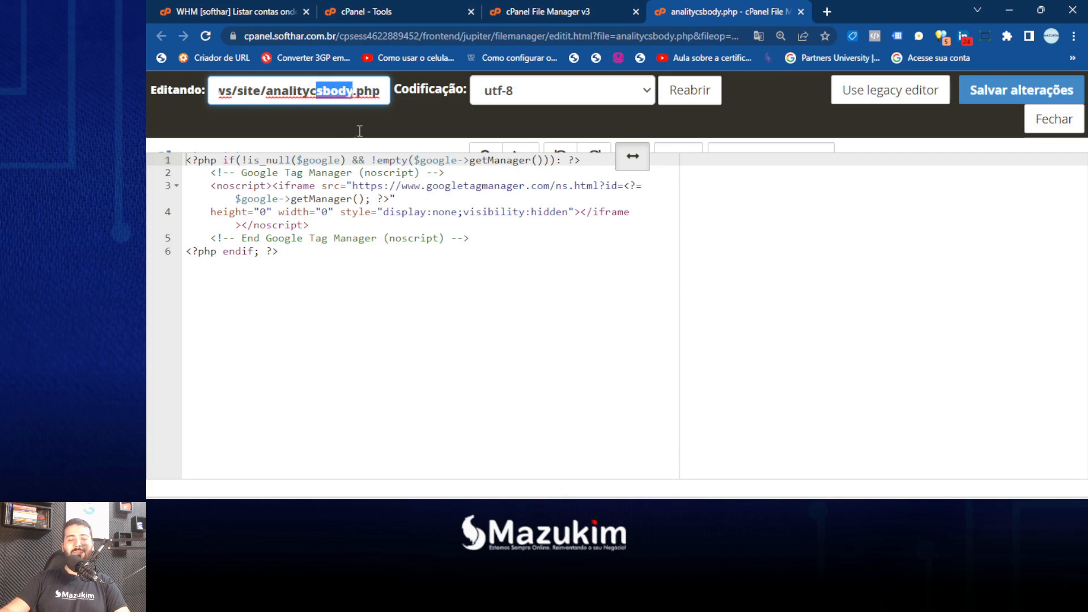
left_click(364, 212)
left_click(277, 252)
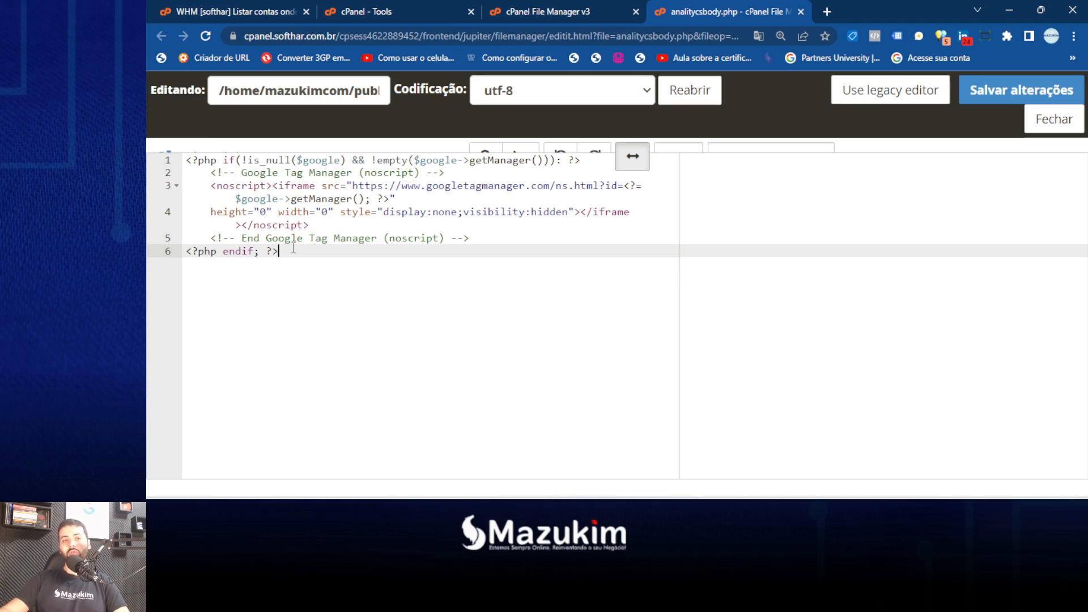
mouse_move(290, 249)
left_mouse_down()
mouse_move(253, 250)
mouse_move(178, 159)
mouse_move(286, 236)
mouse_move(282, 250)
left_mouse_up()
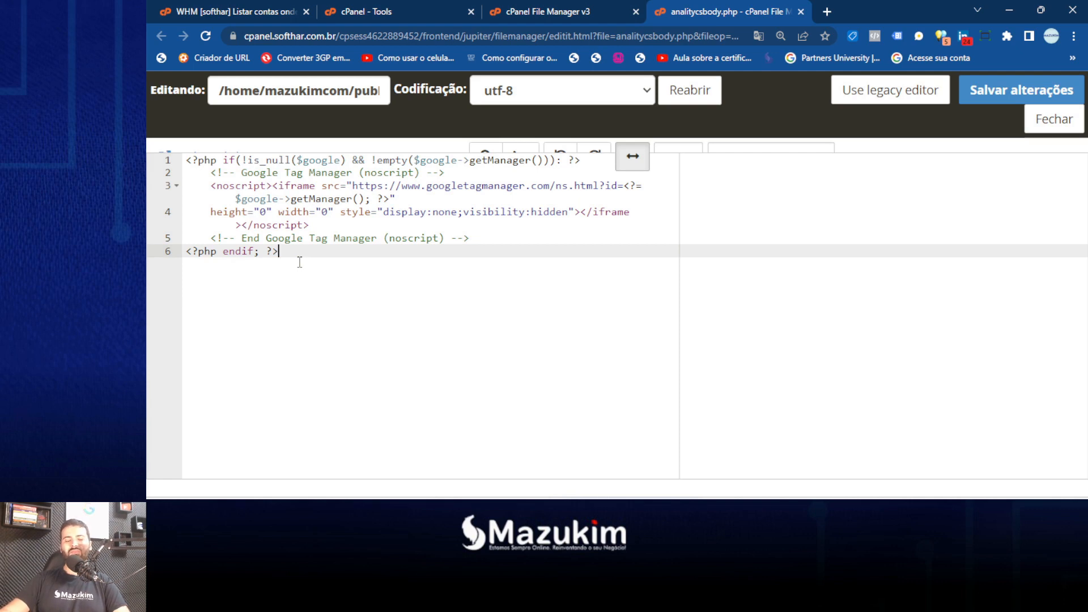
Step: Insert the consent script from Notepad at the very beginning of analitycsbody.php, separated by a blank line from the Google Tag Manager code
mouse_move(786, 494)
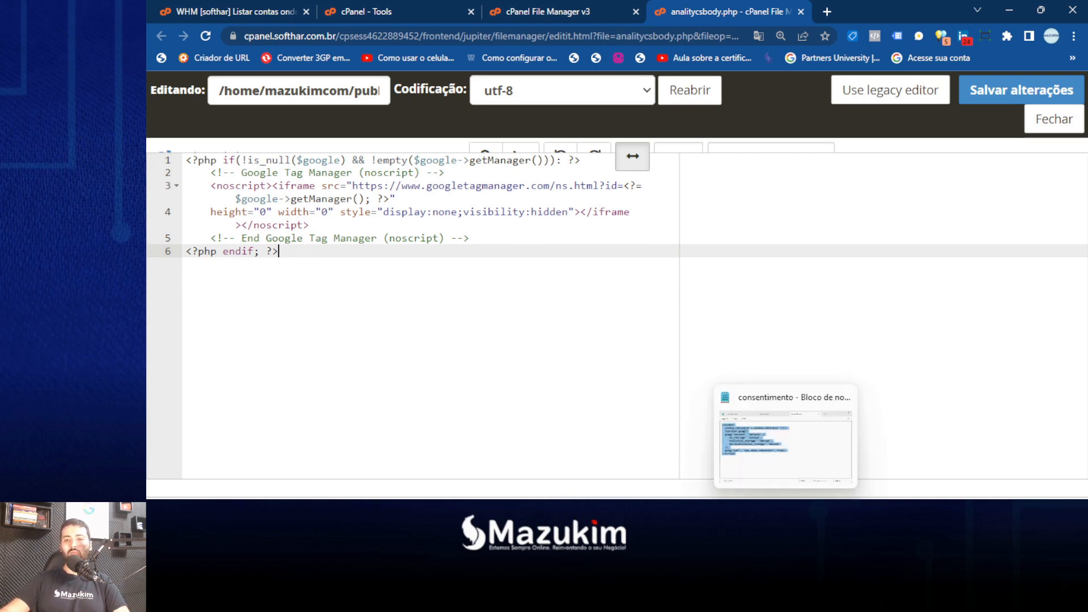
left_click(786, 436)
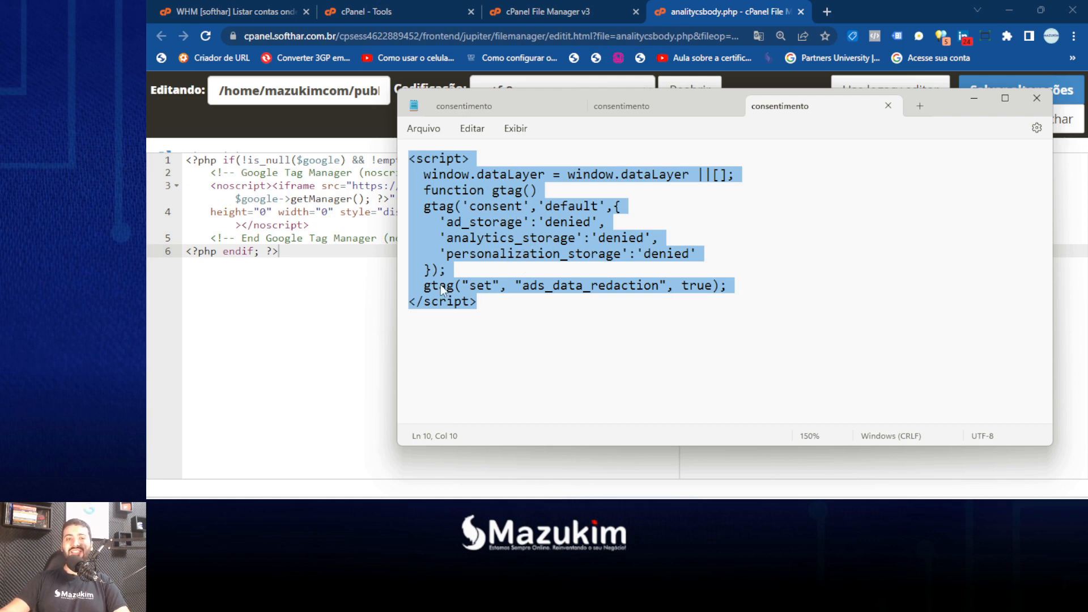
left_click(305, 256)
left_click_drag(302, 255, 229, 187)
left_click(309, 255)
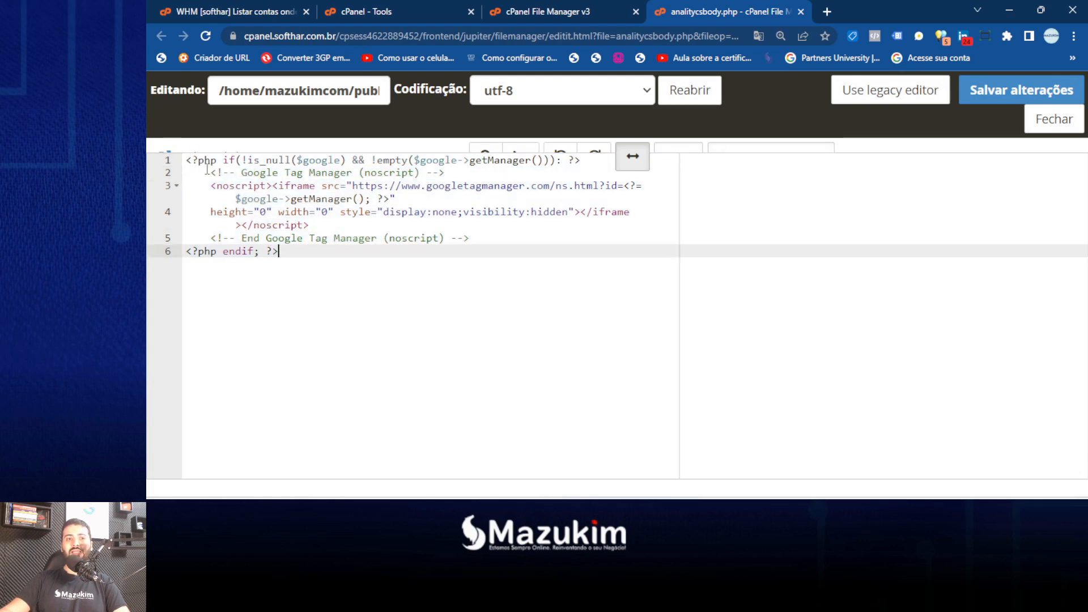
left_click(187, 161)
key("Return")
key("Return")
key("Up")
key("Up")
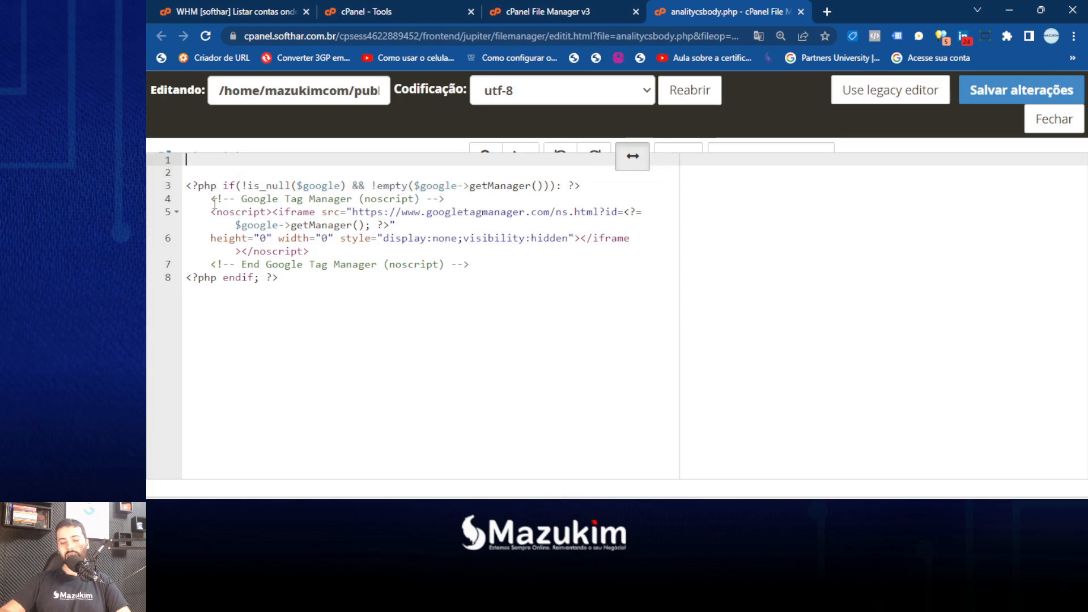
type("<script>   window.dataLayer = window.dataLayer ||[];   function gtag()   gtag('consent','default',{     'ad_storage':'denied',     'analytics_storage':'denied',     'personalization_storage':'denied'   });   gtag(\"set\", \"ads_data_redaction\", true); </script>")
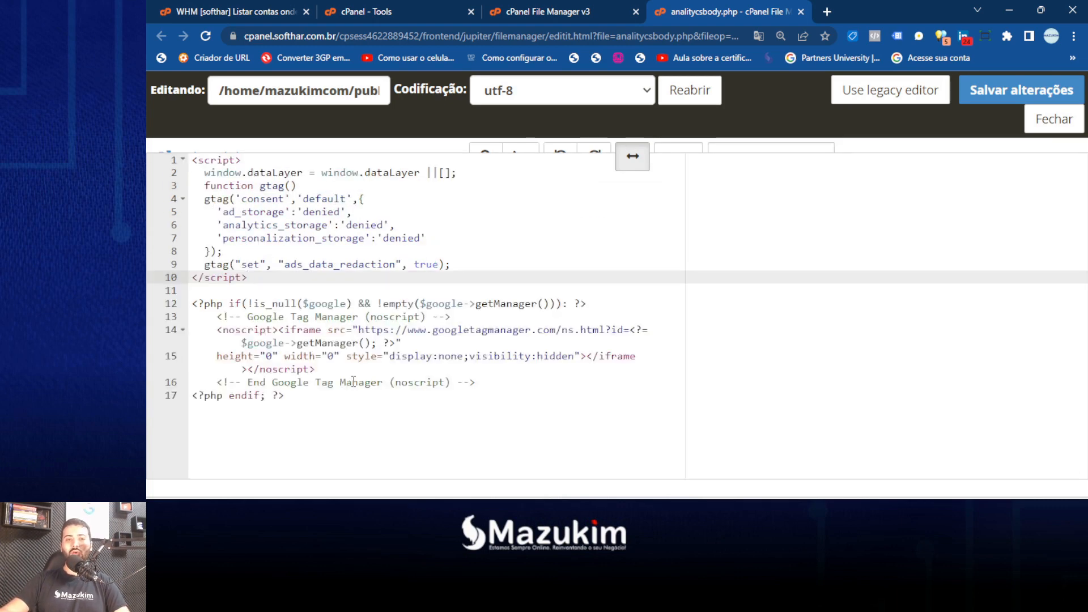
Step: Review the inserted consent script and its placement before the Google Tag Manager noscript block
left_click(340, 402)
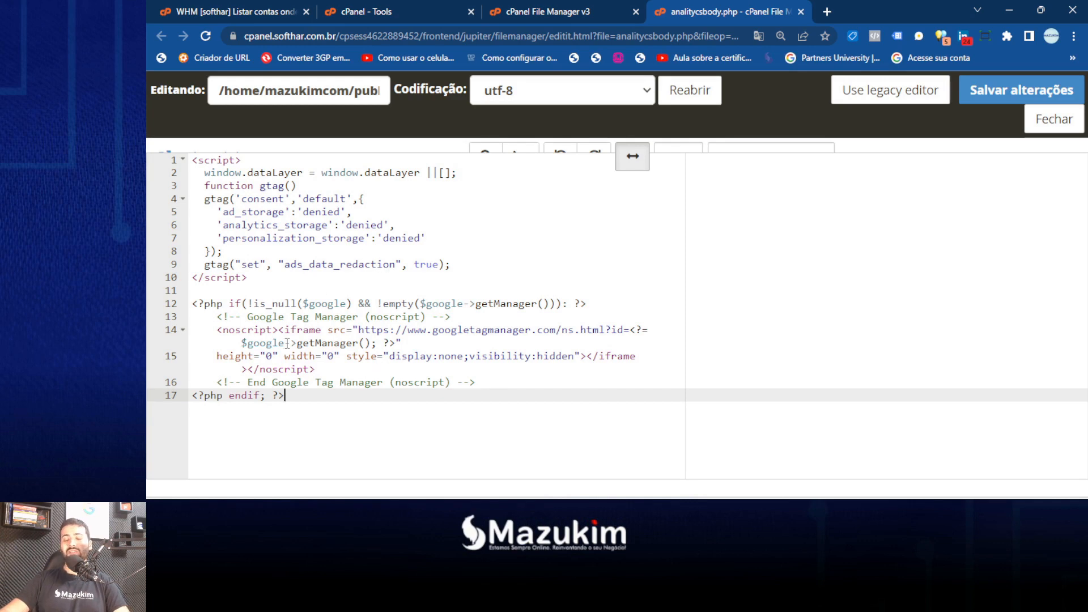
left_click(260, 282)
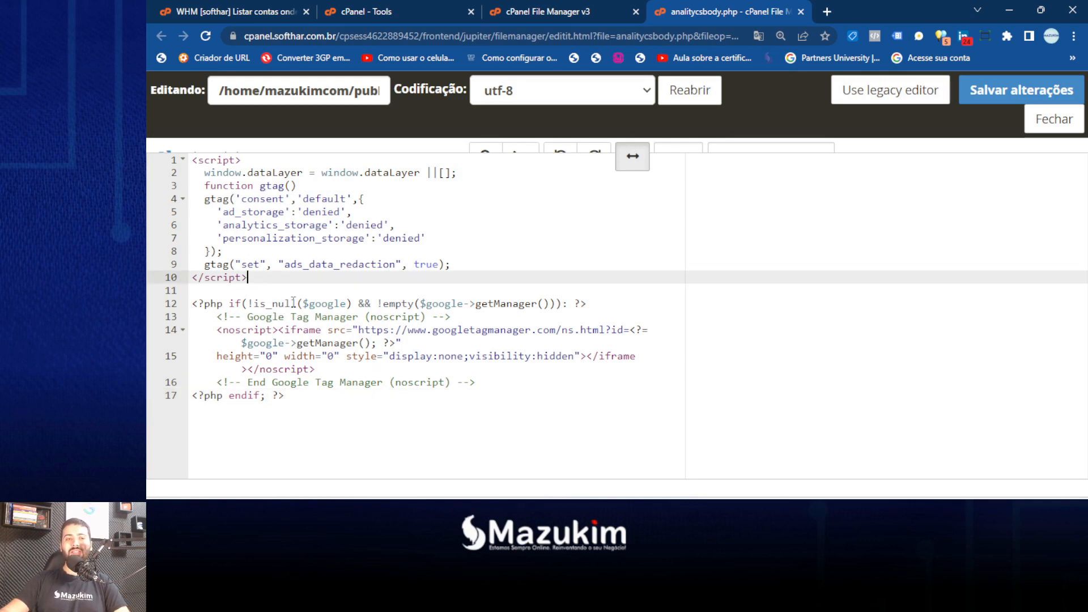
left_click_drag(281, 292, 168, 160)
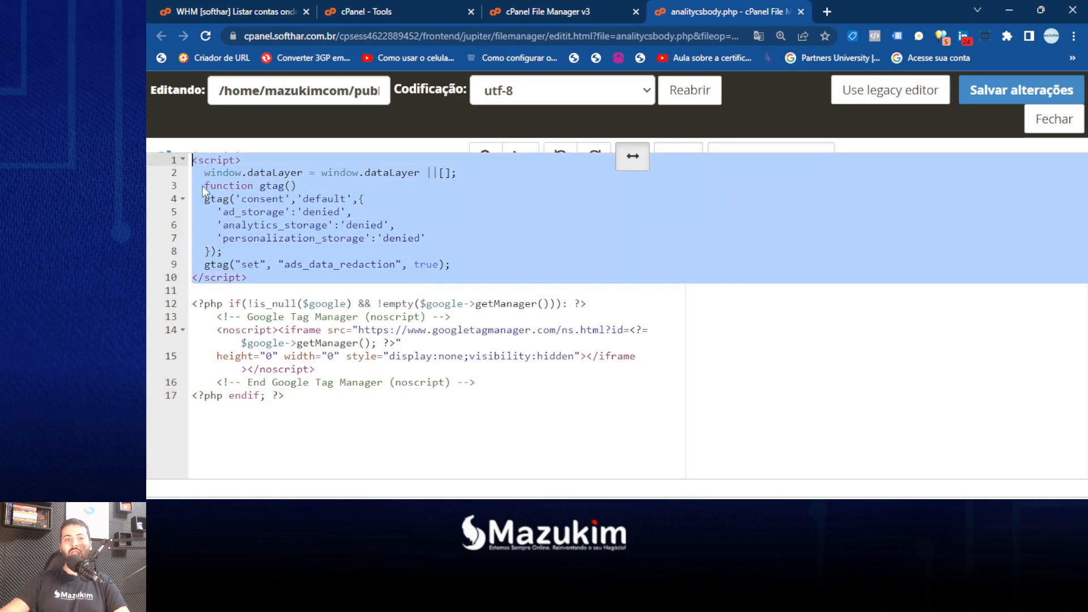
left_click(205, 187)
left_click(267, 318)
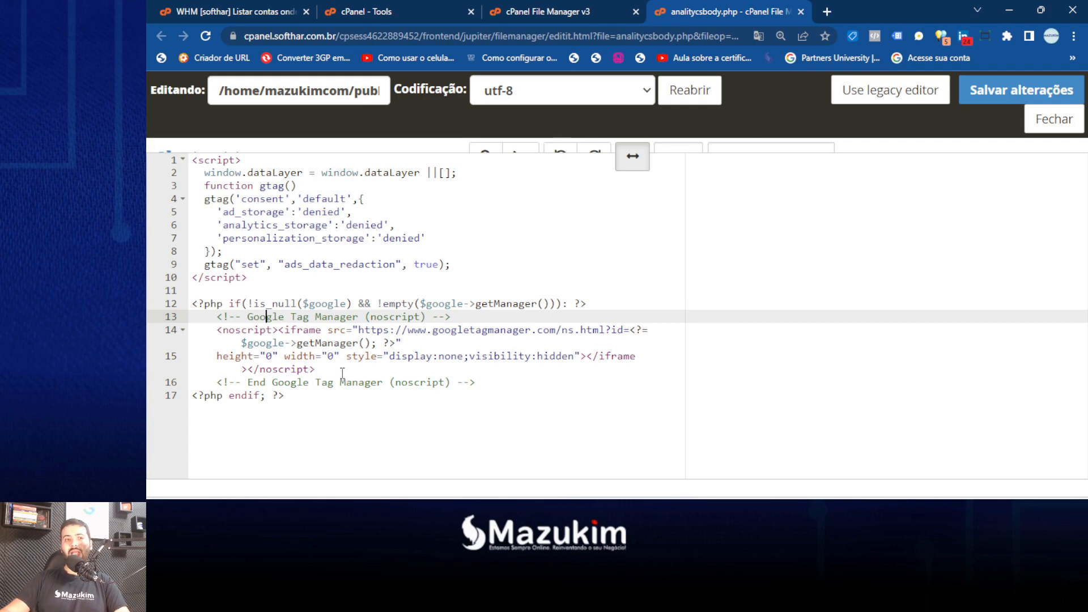
left_click(254, 304)
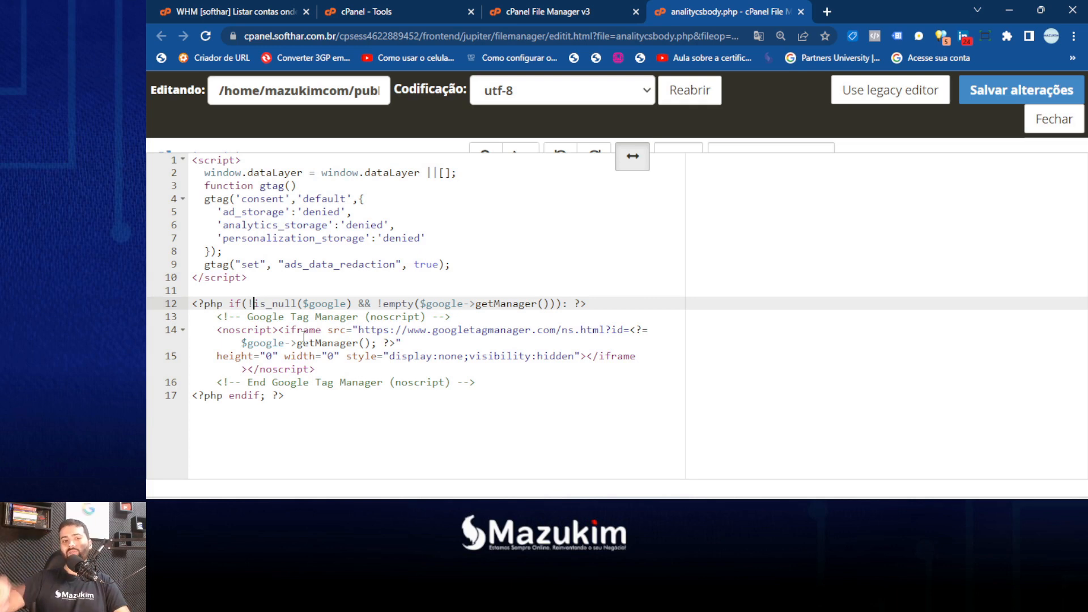
left_click(280, 282)
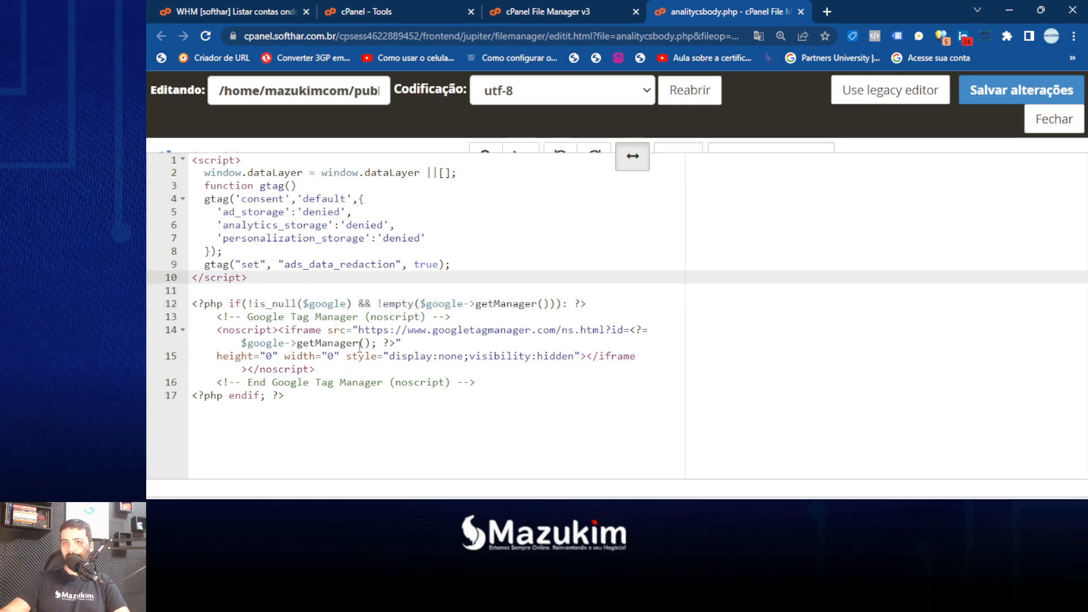
Step: Save the changes to analitycsbody.php
left_click(1002, 96)
left_click(988, 93)
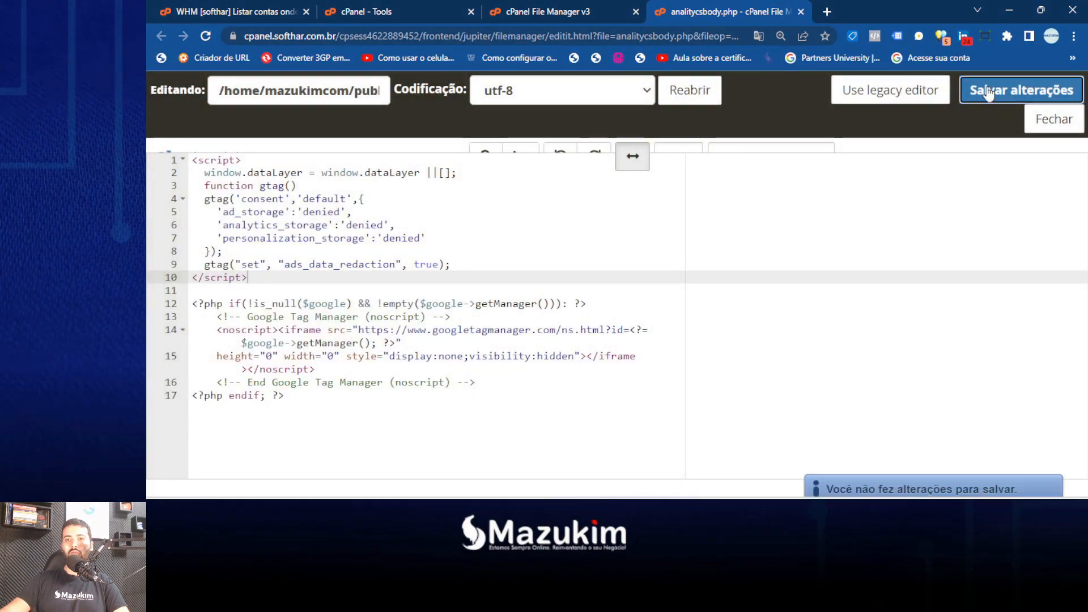
mouse_move(756, 511)
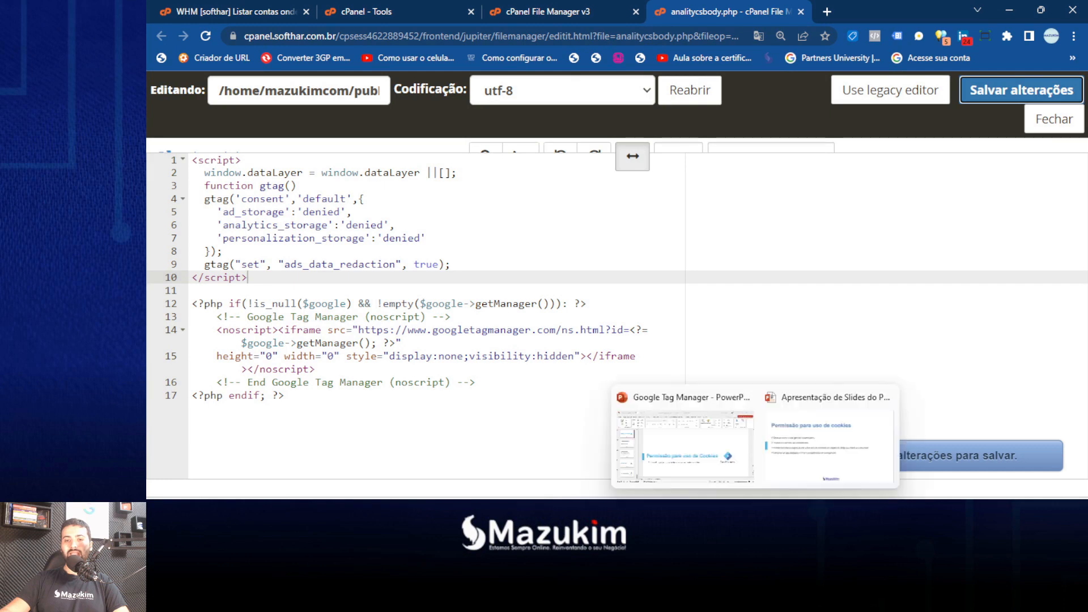
Step: Consult the cookie permission checklist in the PowerPoint slideshow and return to the Chrome window with the marketing-plus site
left_click(828, 447)
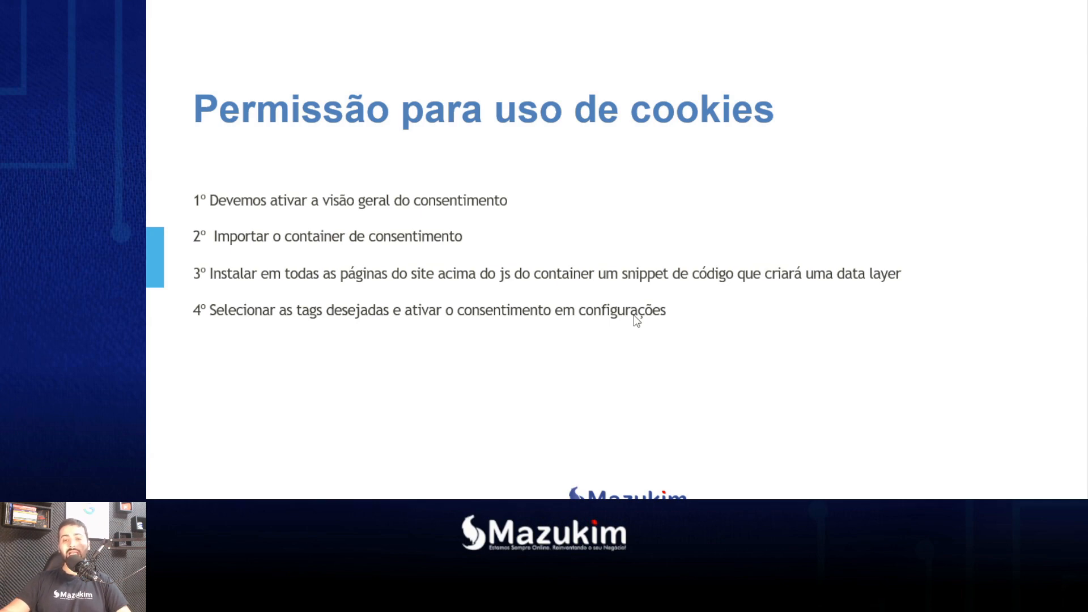
key("alt+Tab")
key("alt+Tab")
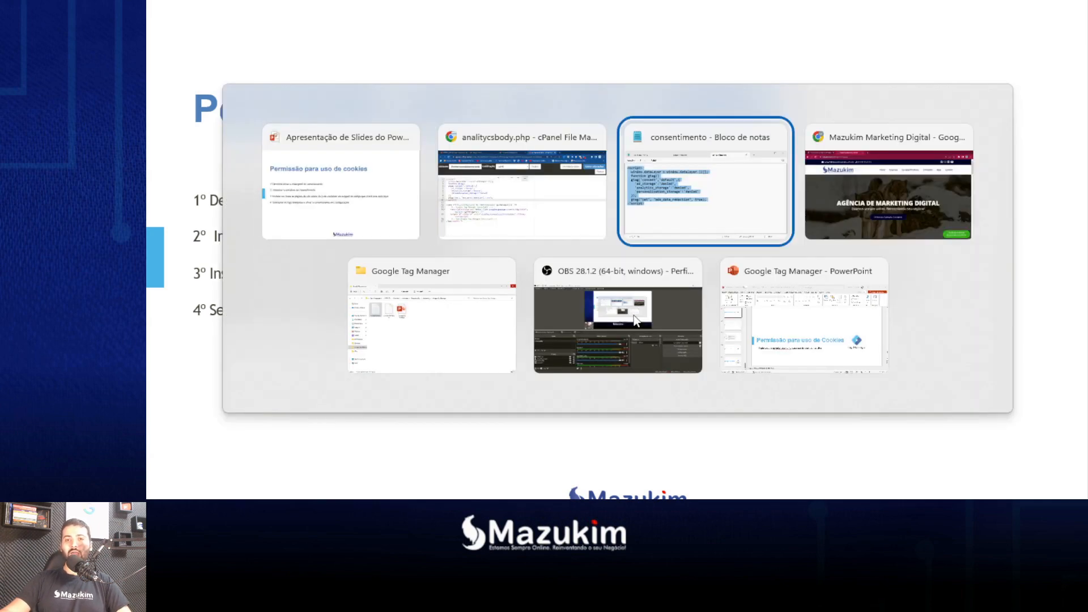
key("alt+Tab")
key("alt+Tab")
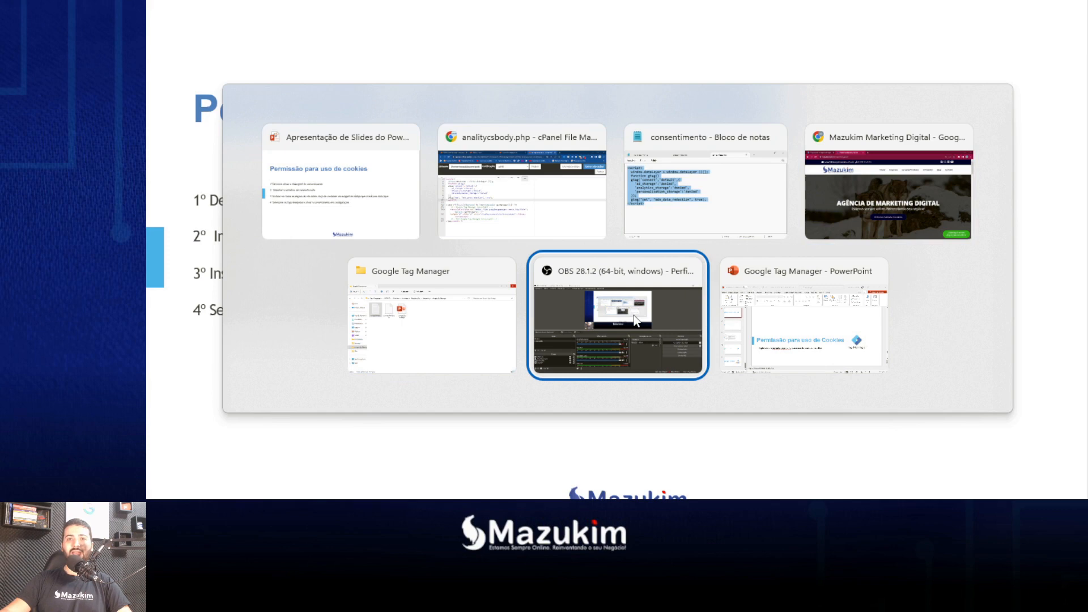
key("alt+Tab")
key("alt+Tab")
key("alt+Tab")
key("alt+Tab")
key("alt+Tab")
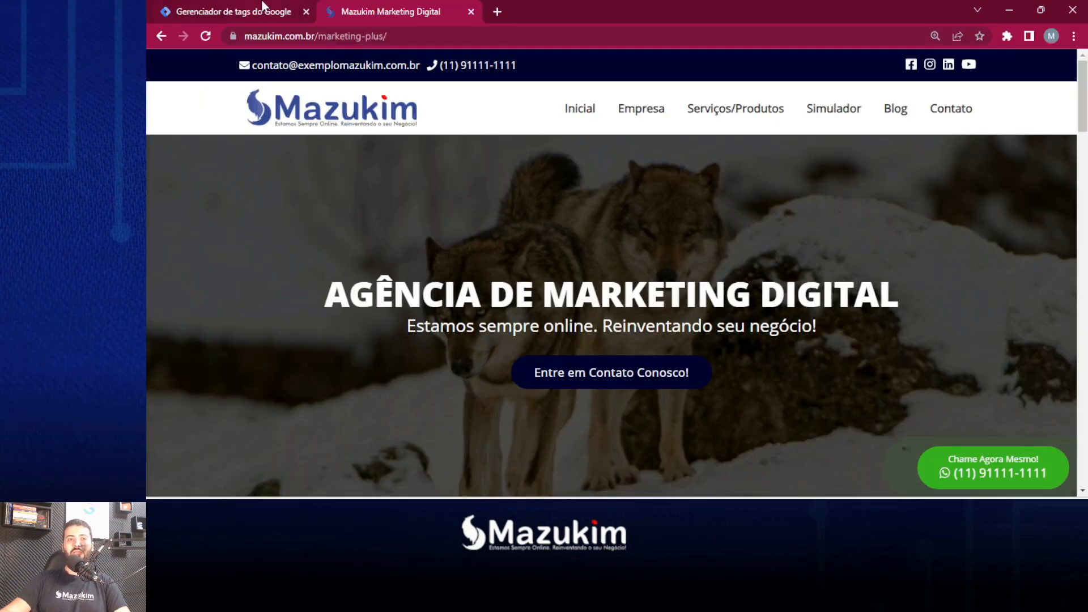
left_click(263, 8)
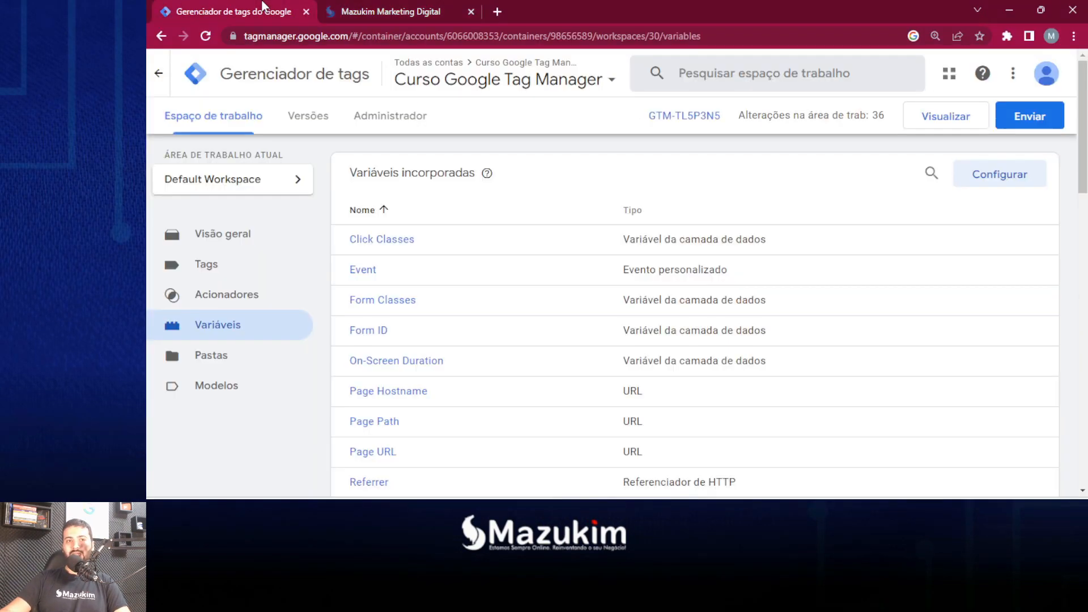
left_click(243, 237)
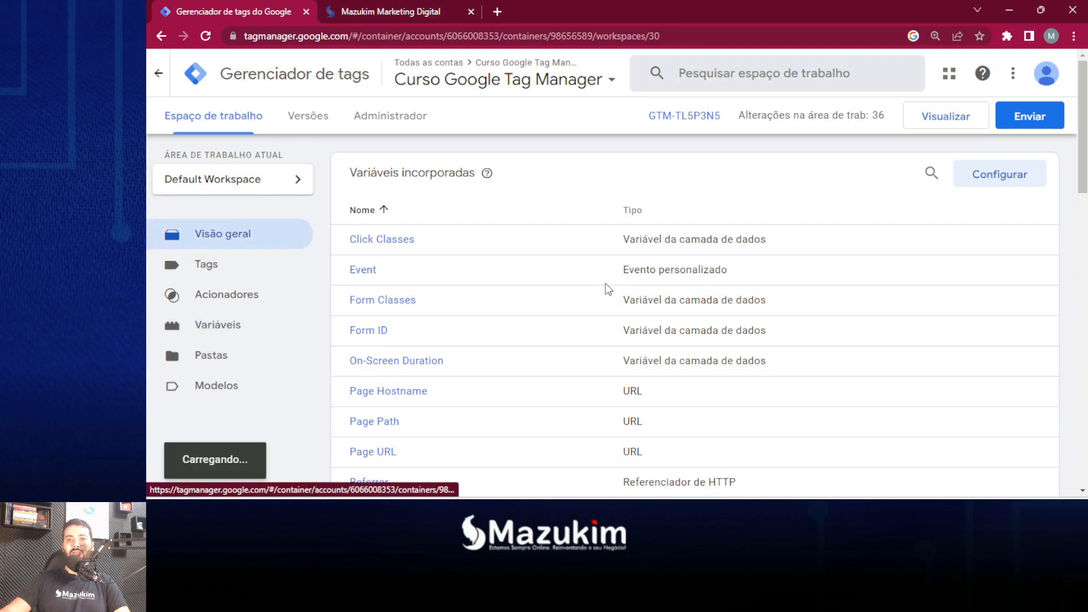
left_click(950, 123)
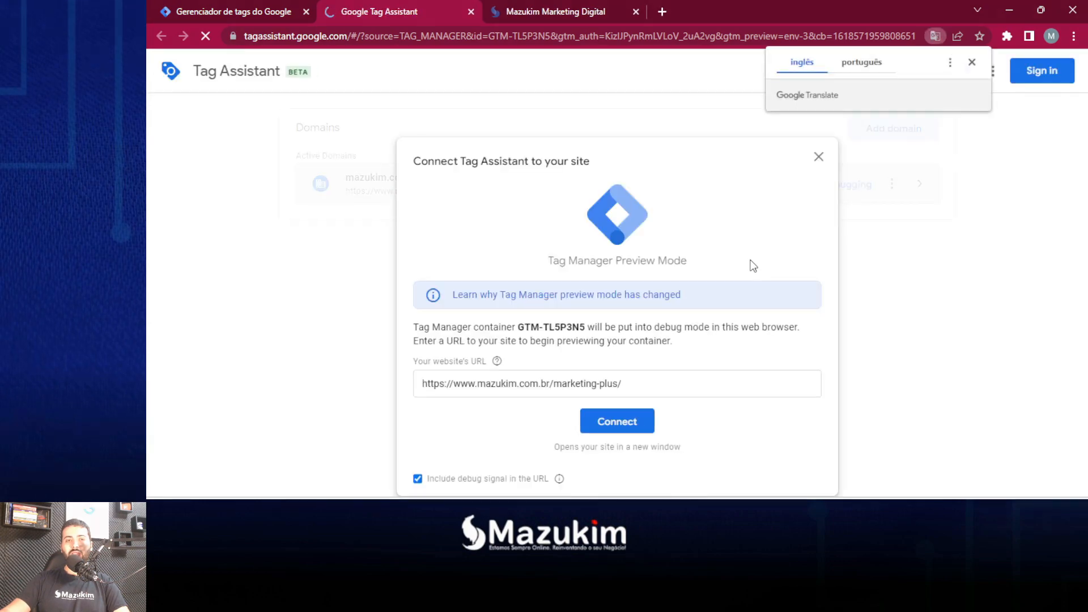
left_click(619, 422)
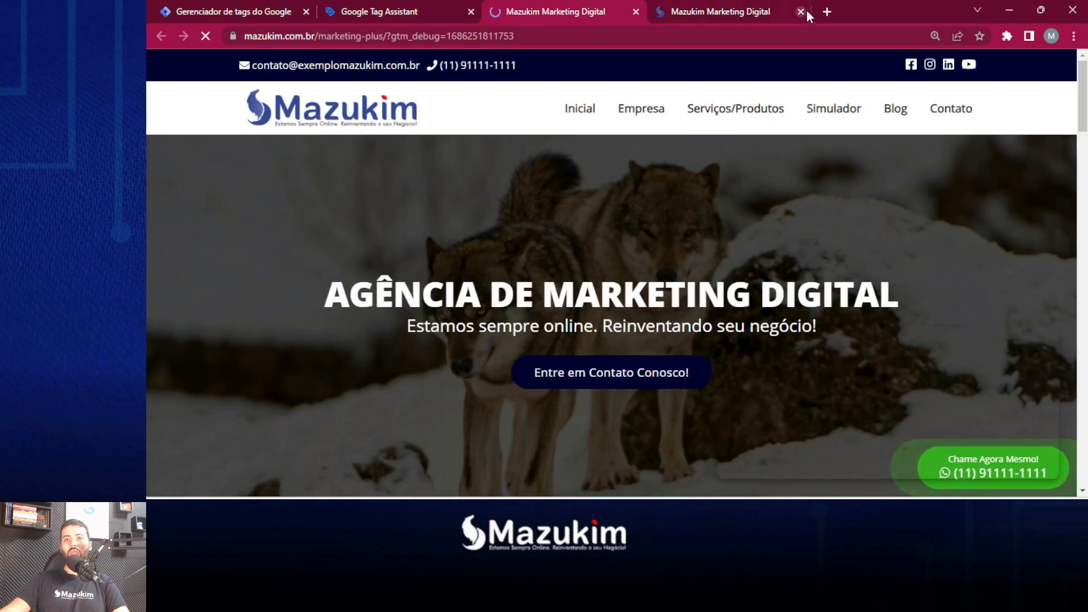
left_click(802, 11)
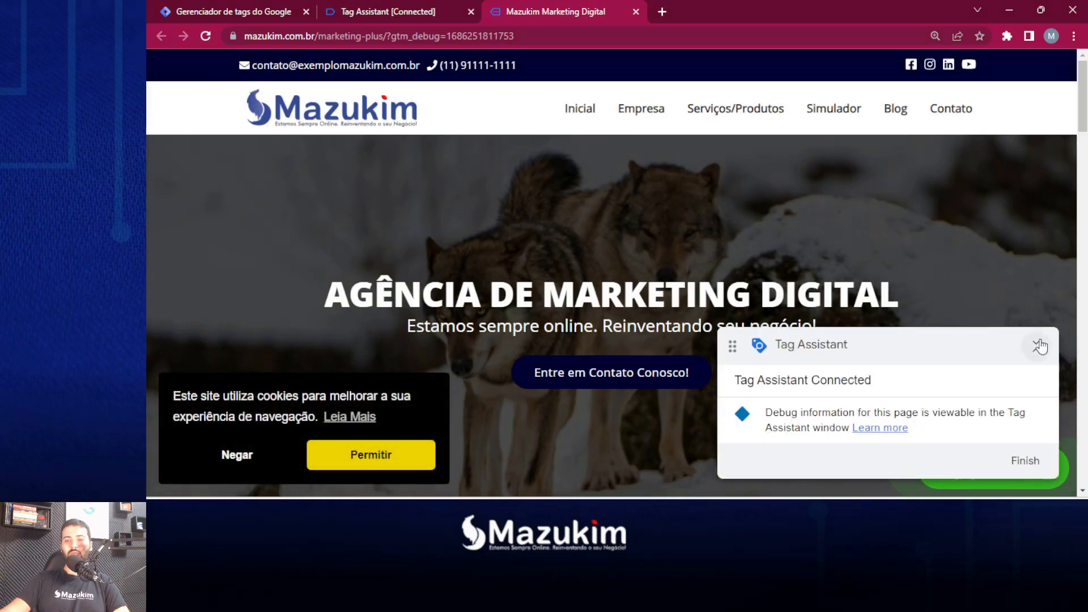
left_click(1036, 346)
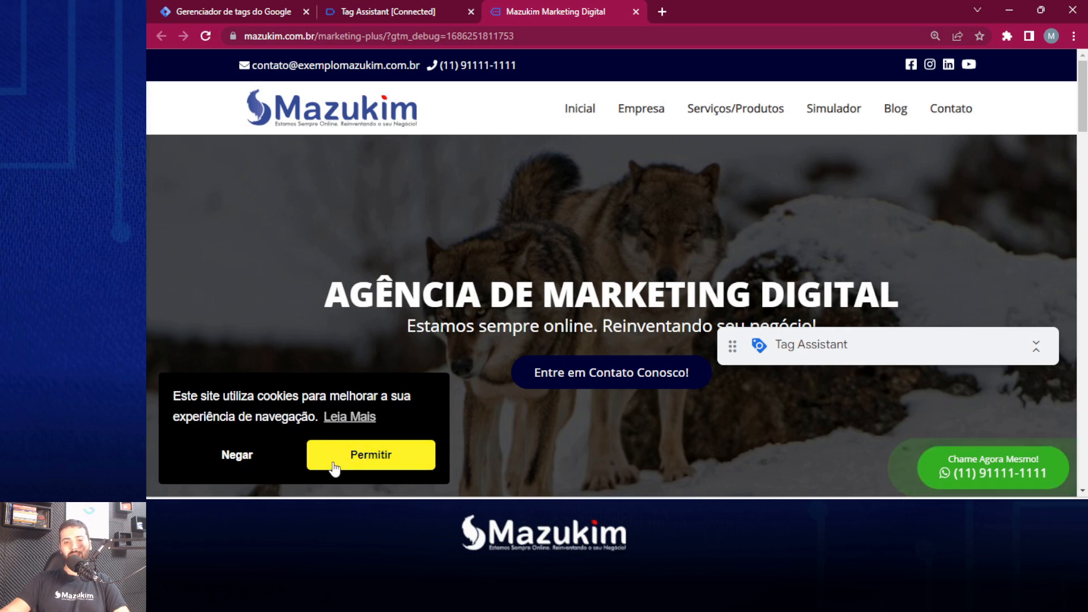
Step: Inspect the tags fired for the Mazukim page in Tag Assistant while the cookie banner is still unanswered
left_click(378, 8)
left_click(628, 325)
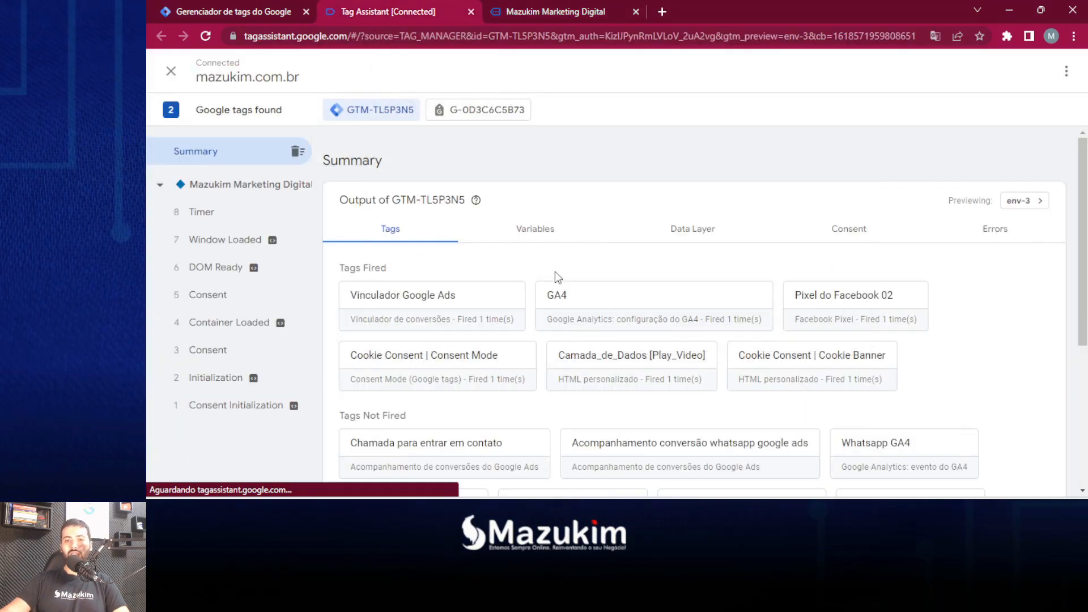
left_click(268, 195)
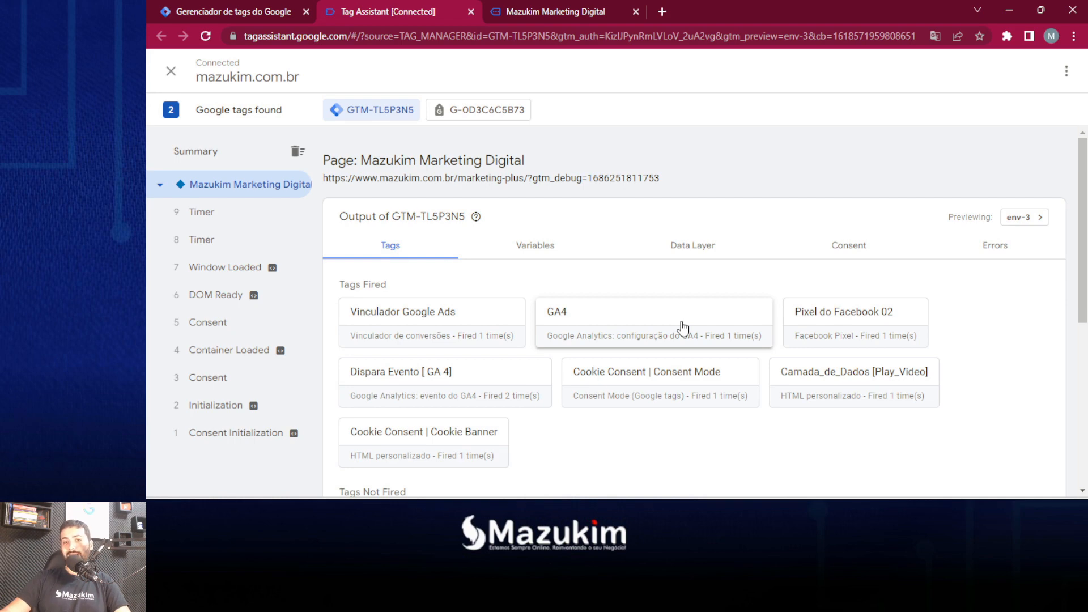
left_click(542, 7)
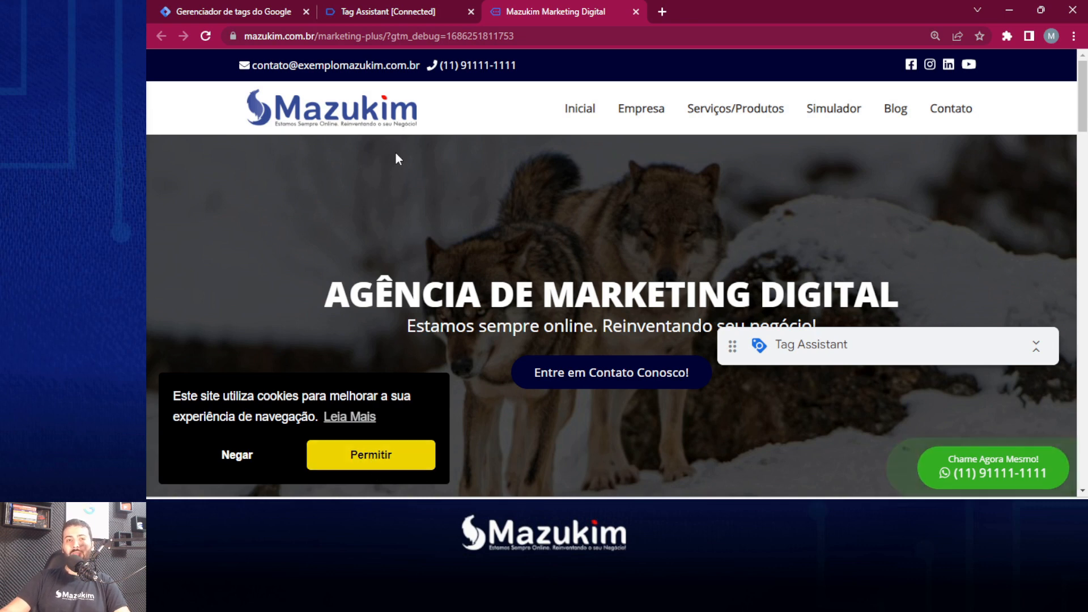
left_click(392, 9)
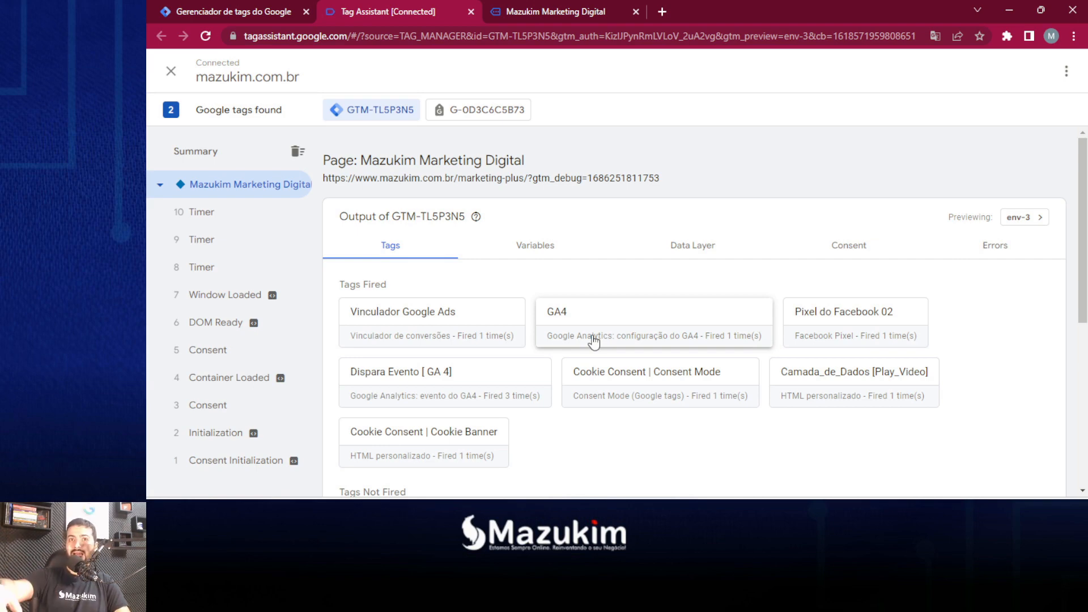
Step: Deny cookies in the site's banner and check in Tag Assistant whether the GA4 tag fires
left_click(574, 8)
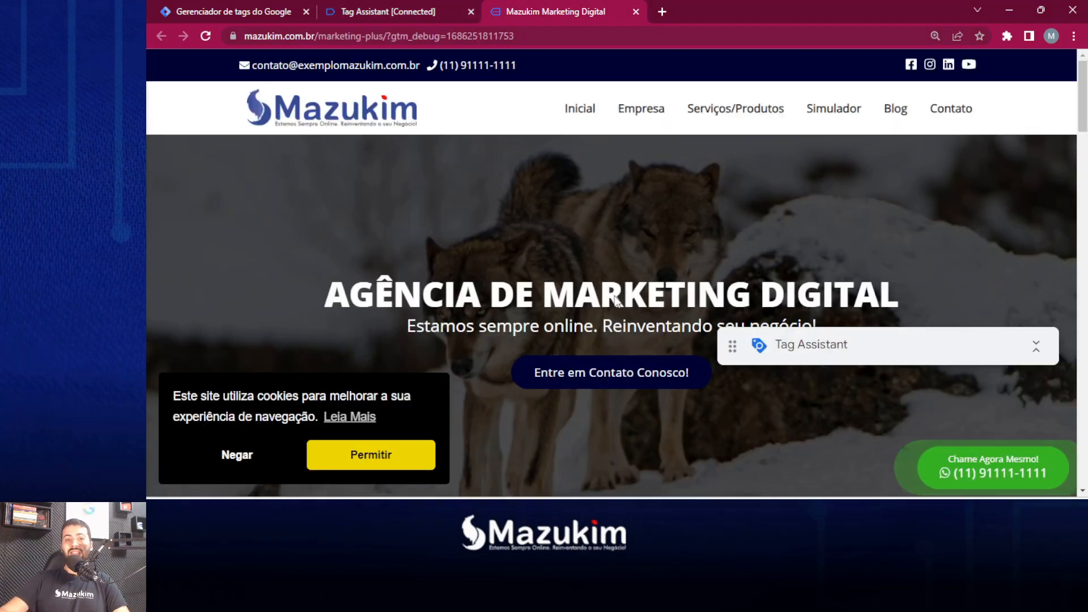
left_click(236, 467)
left_click(358, 7)
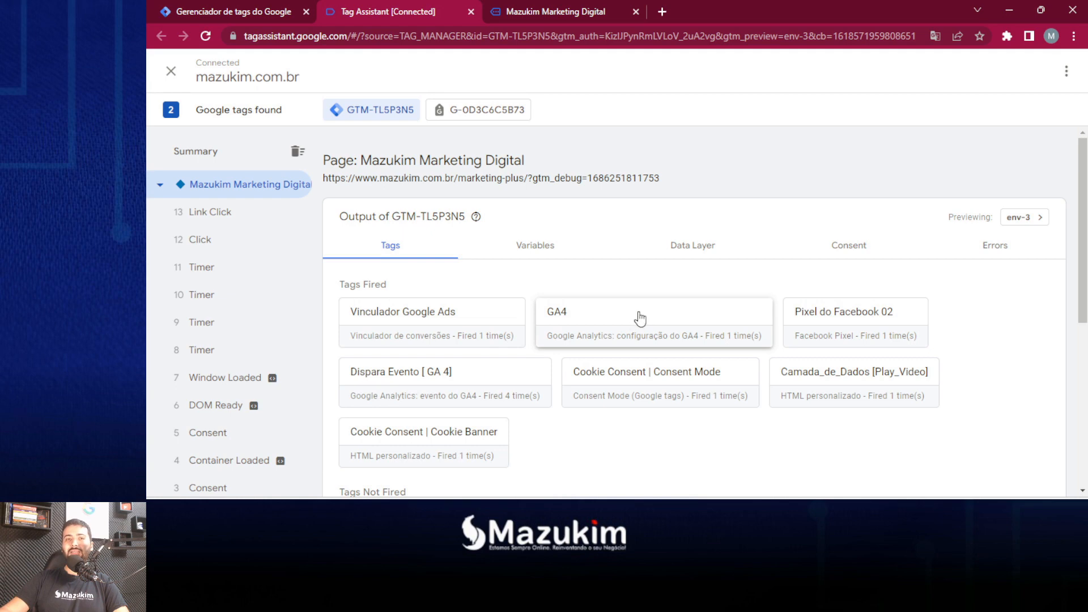
Step: Reload the site, reopen the cookie banner, and check the tags fired for the newest page load in Tag Assistant
left_click(516, 6)
left_click(205, 36)
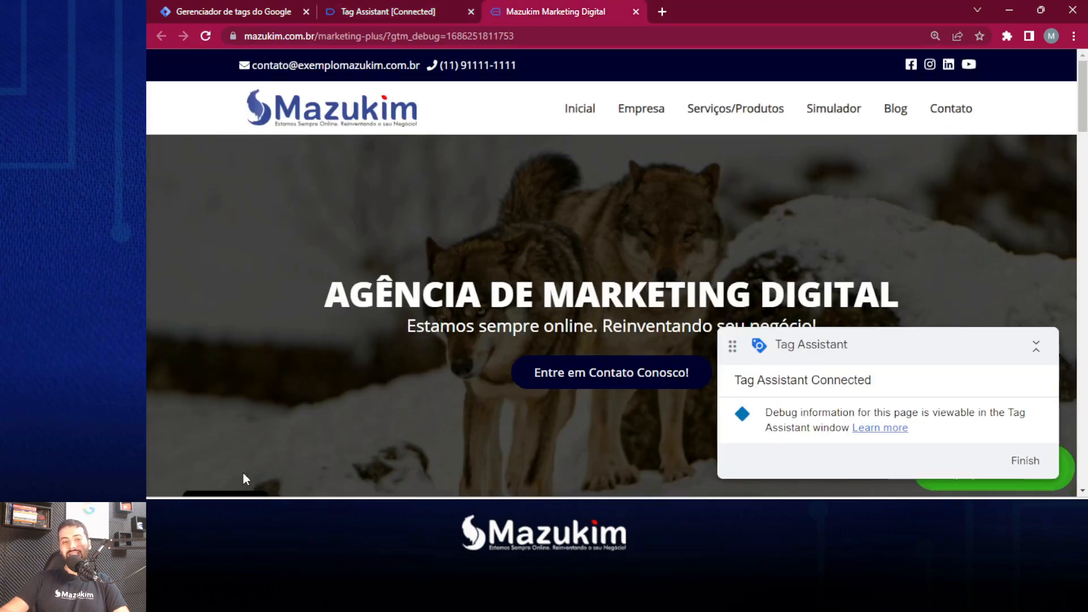
left_click(241, 491)
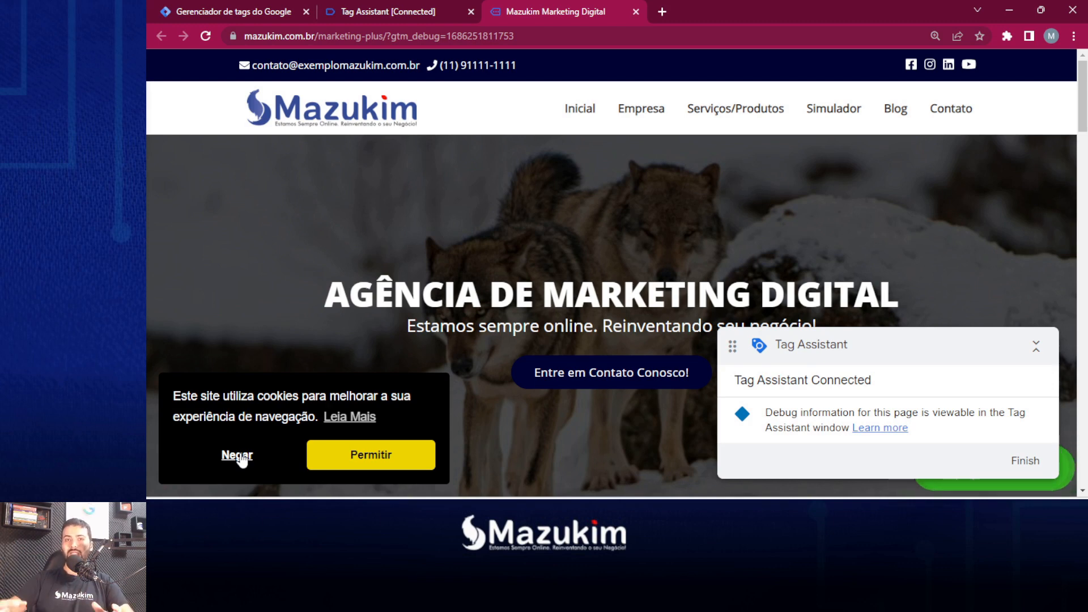
left_click(346, 10)
left_click(237, 193)
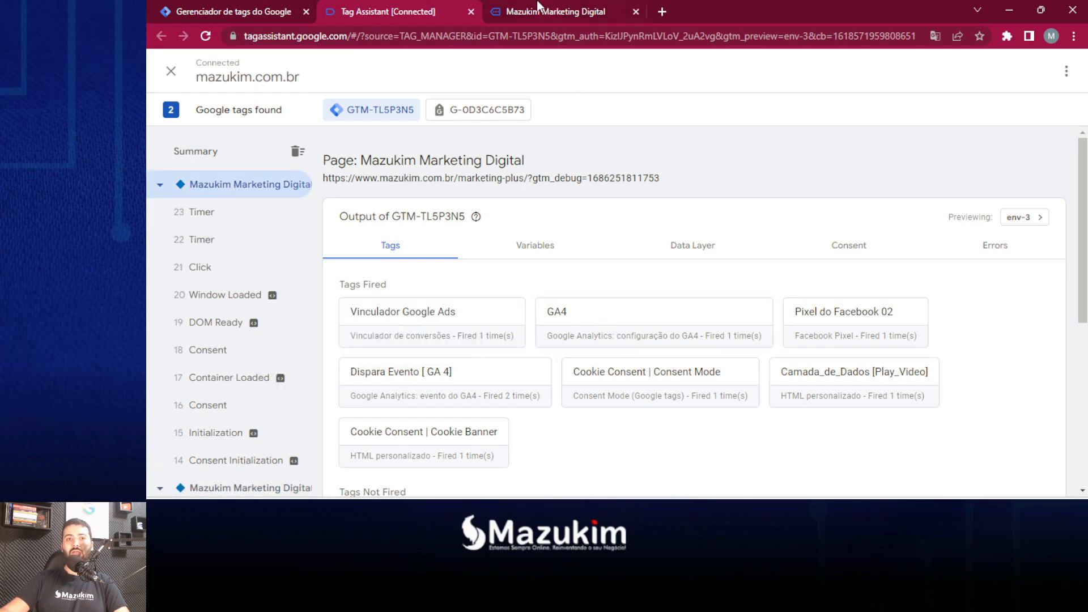
Step: Reload the site again, deny cookies in the banner, and compare the tags fired before and after in Tag Assistant
key("ctrl+Tab")
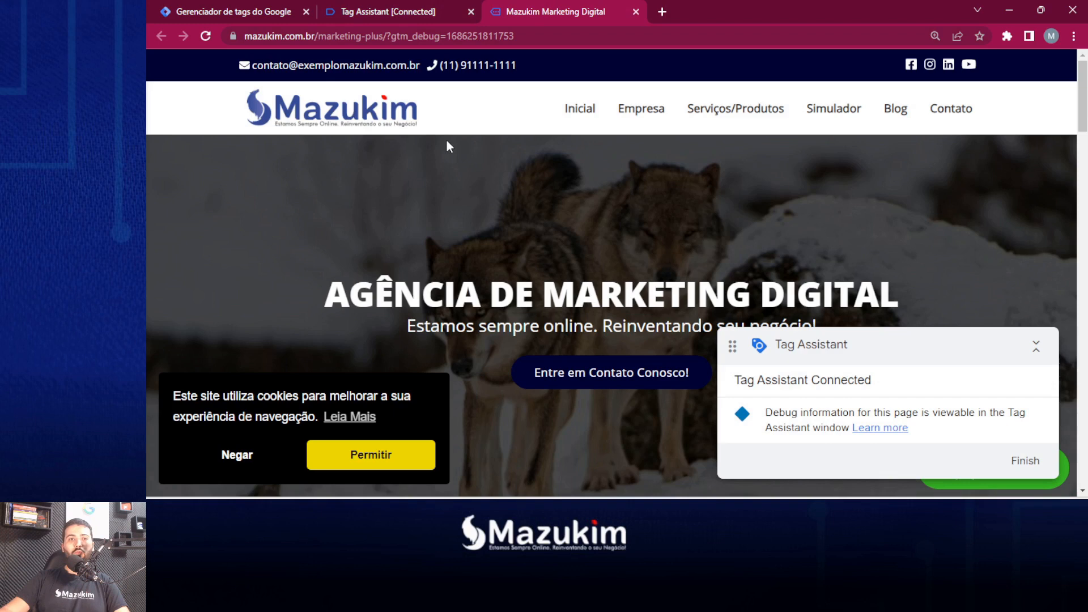
left_click(206, 34)
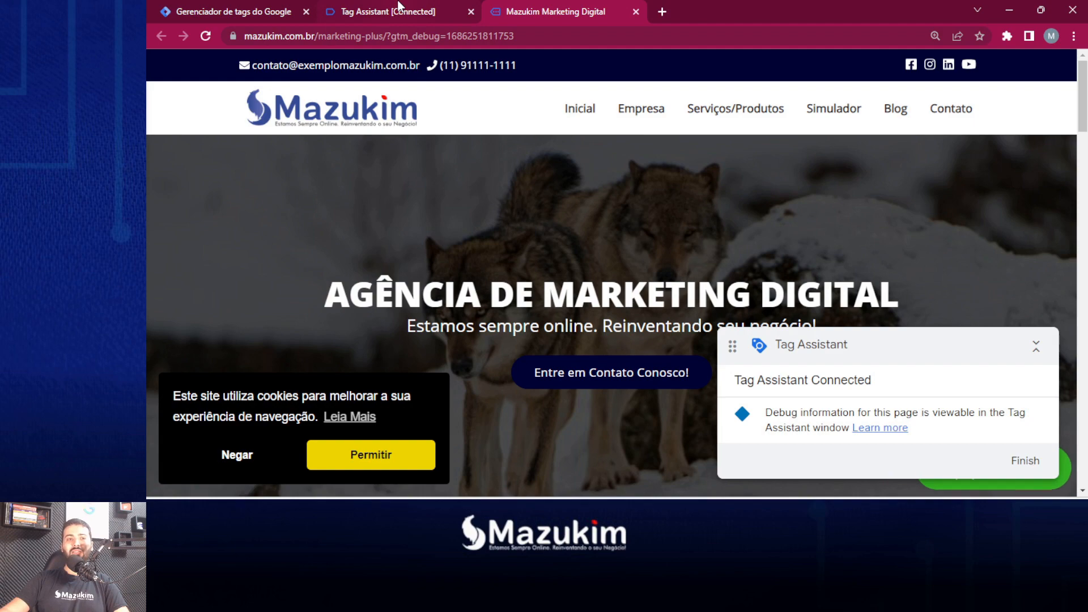
left_click(391, 12)
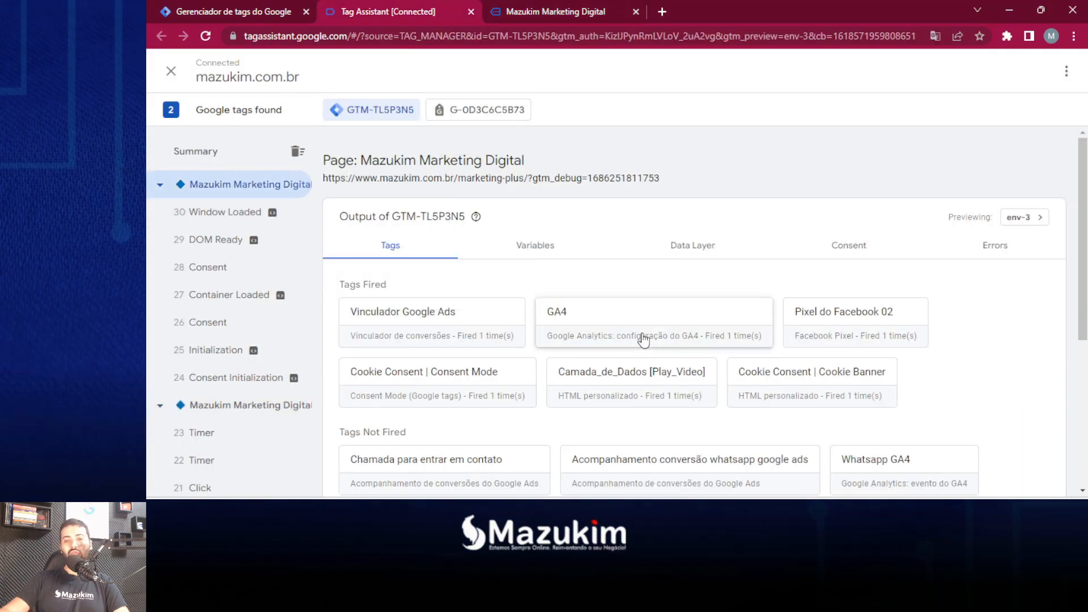
left_click(589, 10)
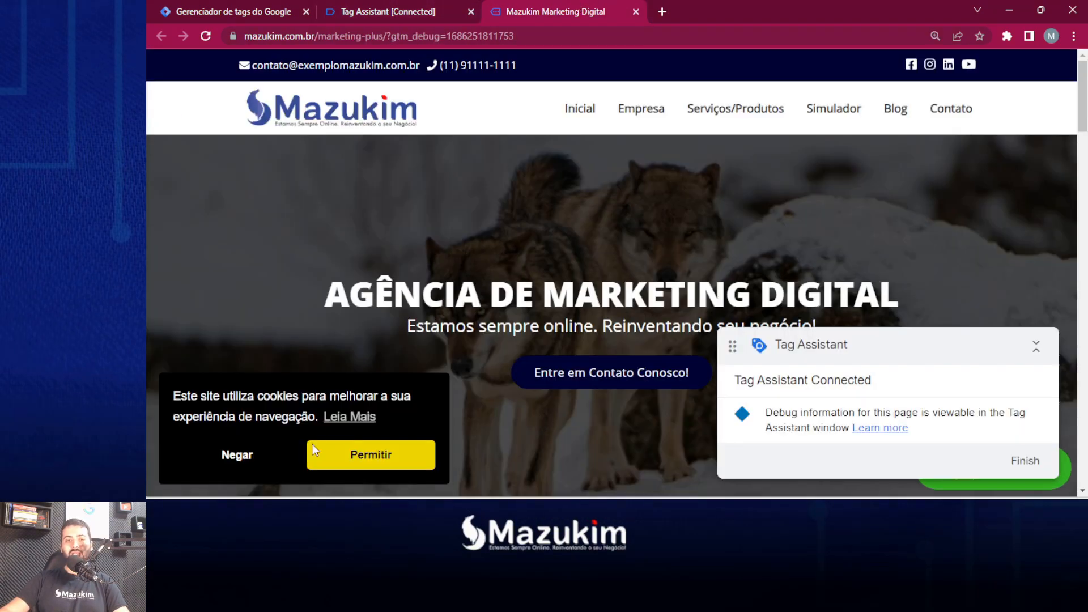
left_click(231, 456)
left_click(389, 10)
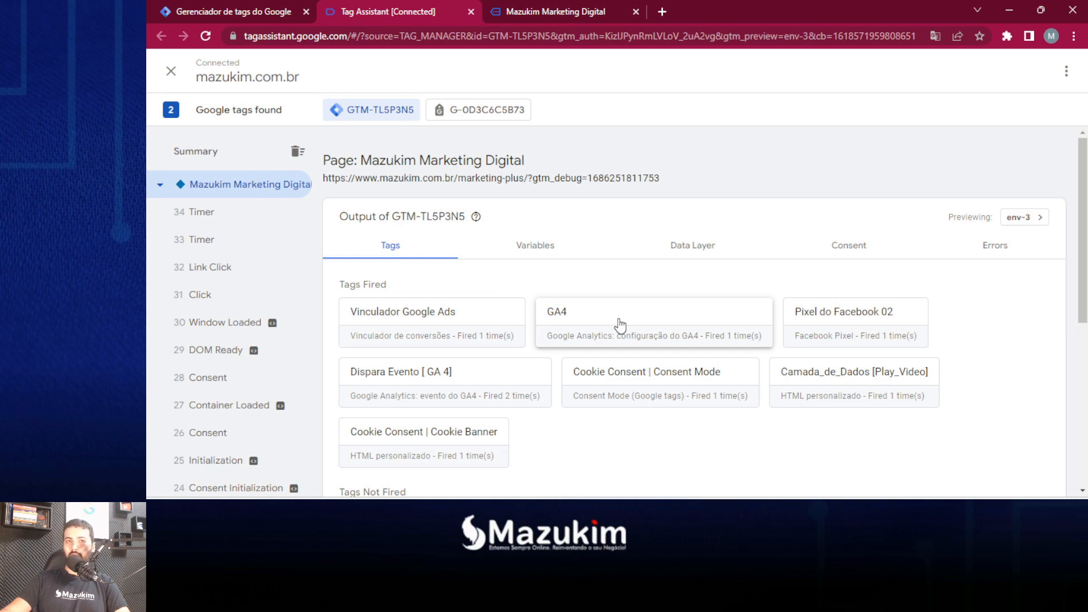
Step: Reopen the site's cookie banner and close the Tag Assistant and site preview tabs
left_click(549, 13)
left_click(235, 493)
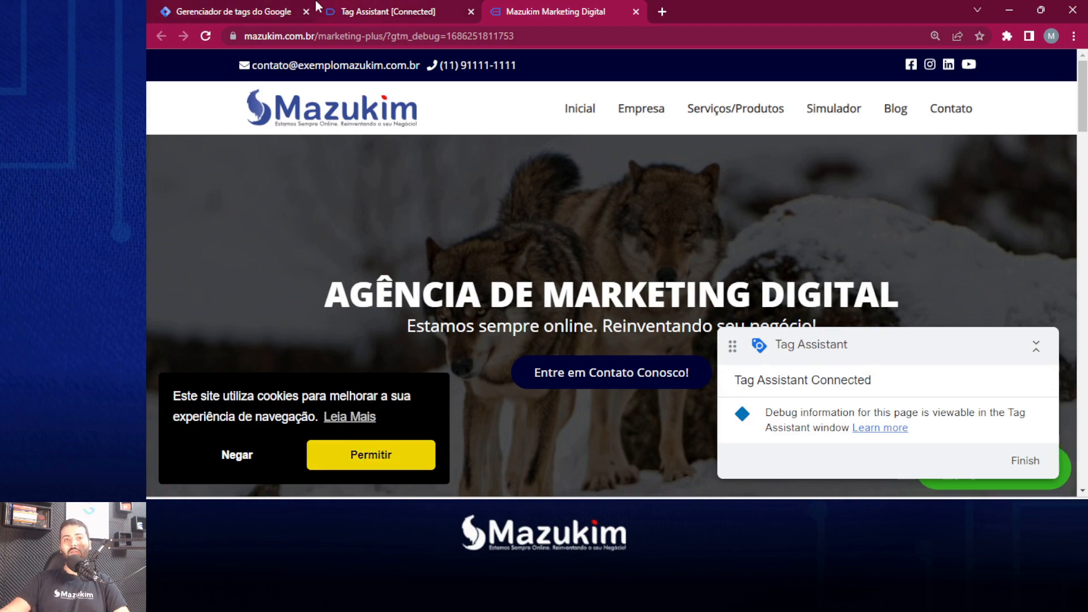
left_click(368, 11)
left_click(471, 11)
left_click(471, 11)
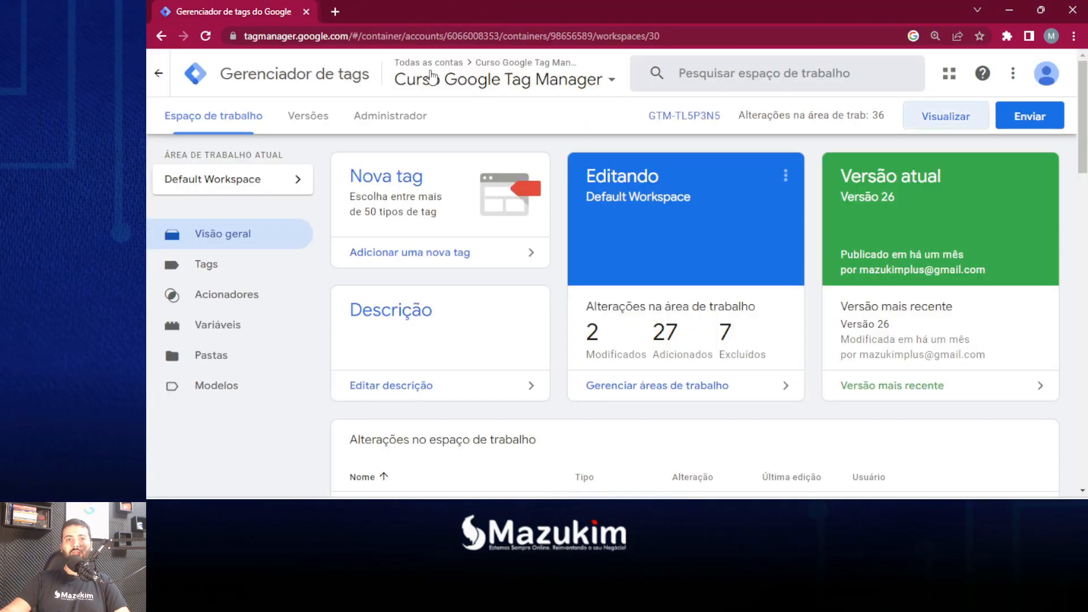
Step: Open the GA4 tag from the workspace's tag list and review its configuration and triggers
left_click(232, 270)
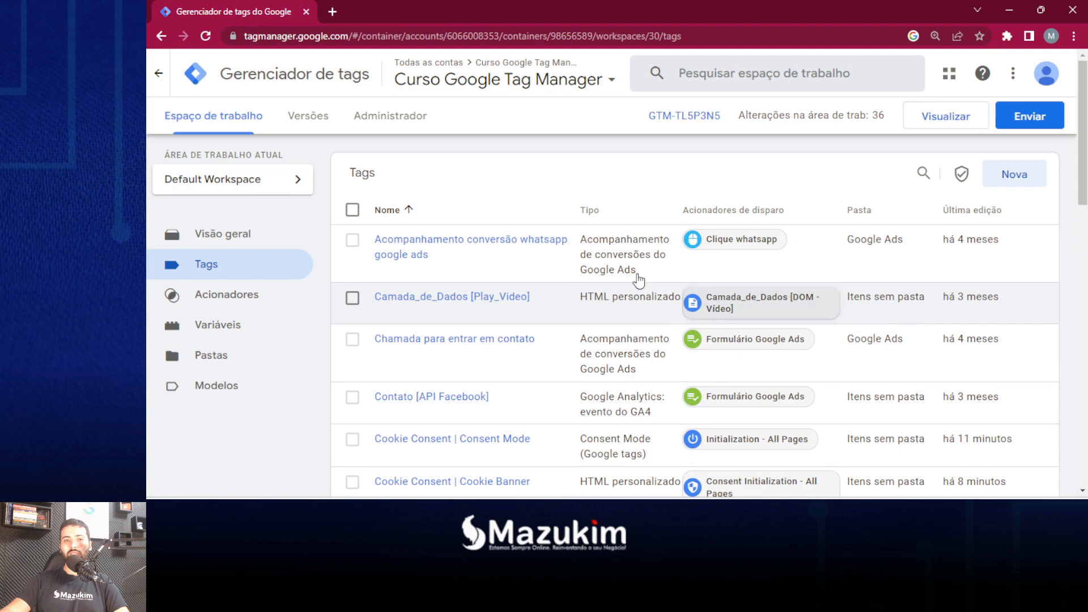
scroll(665, 307, "down", 7)
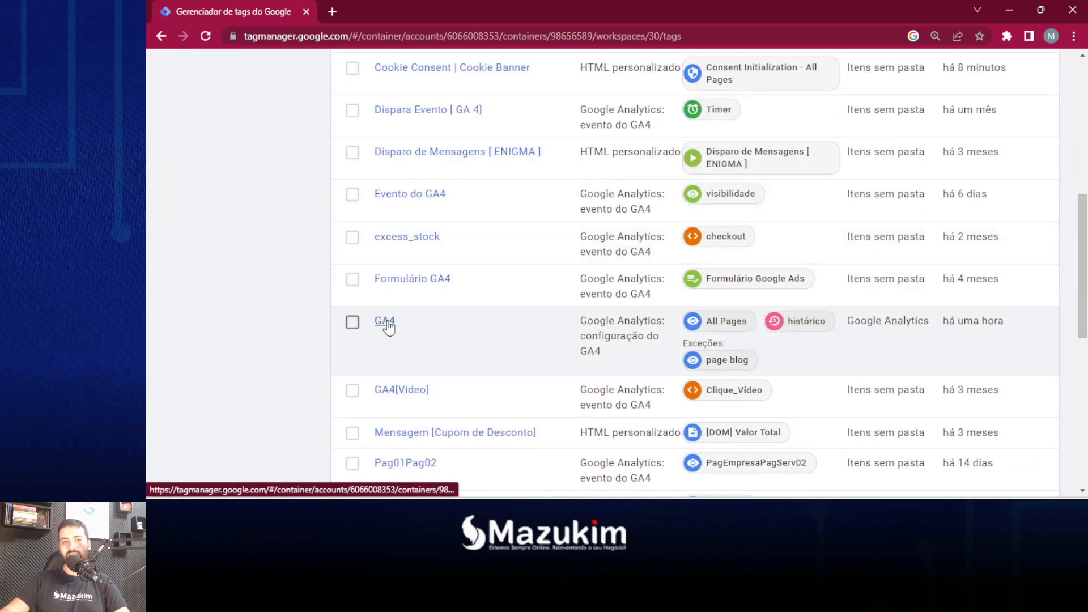
left_click(386, 322)
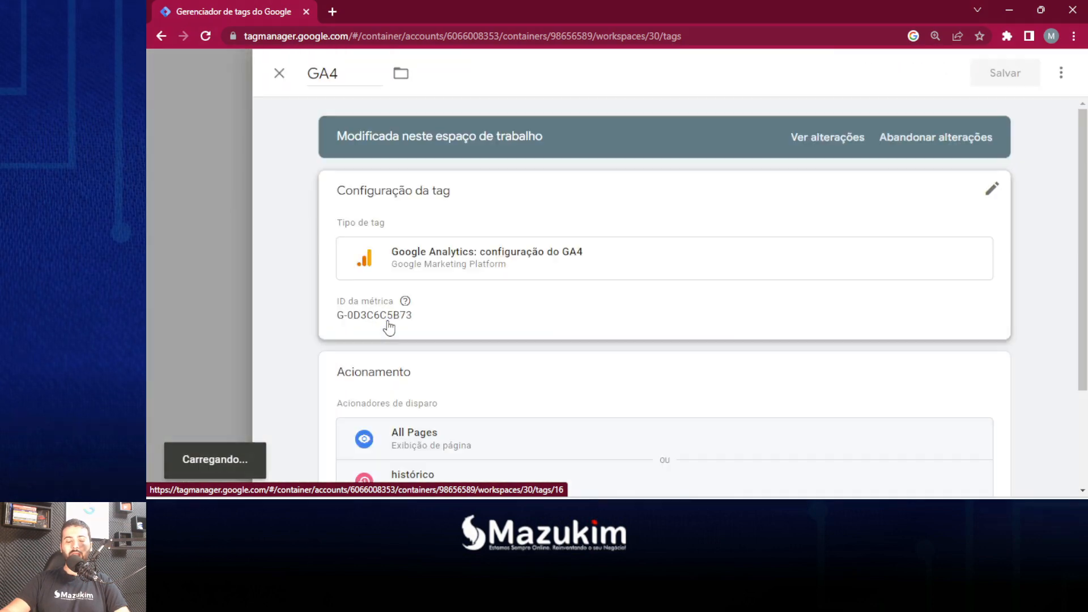
scroll(527, 307, "down", 3)
scroll(583, 269, "up", 3)
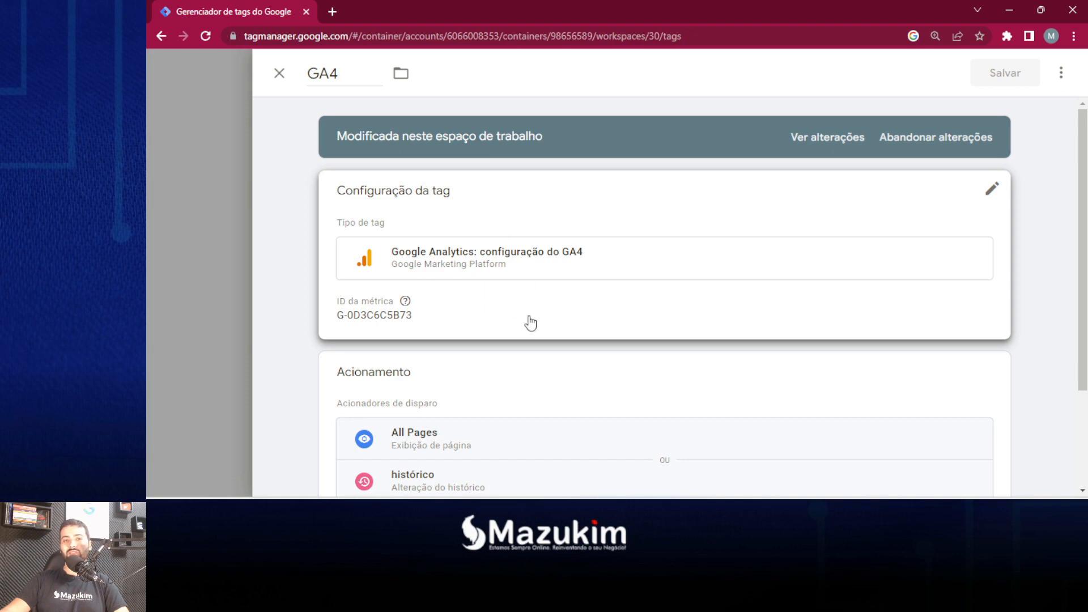
Step: Open the GA4 tag's configuration for editing and expand the consent settings within its advanced settings
left_click(565, 308)
scroll(593, 261, "down", 5)
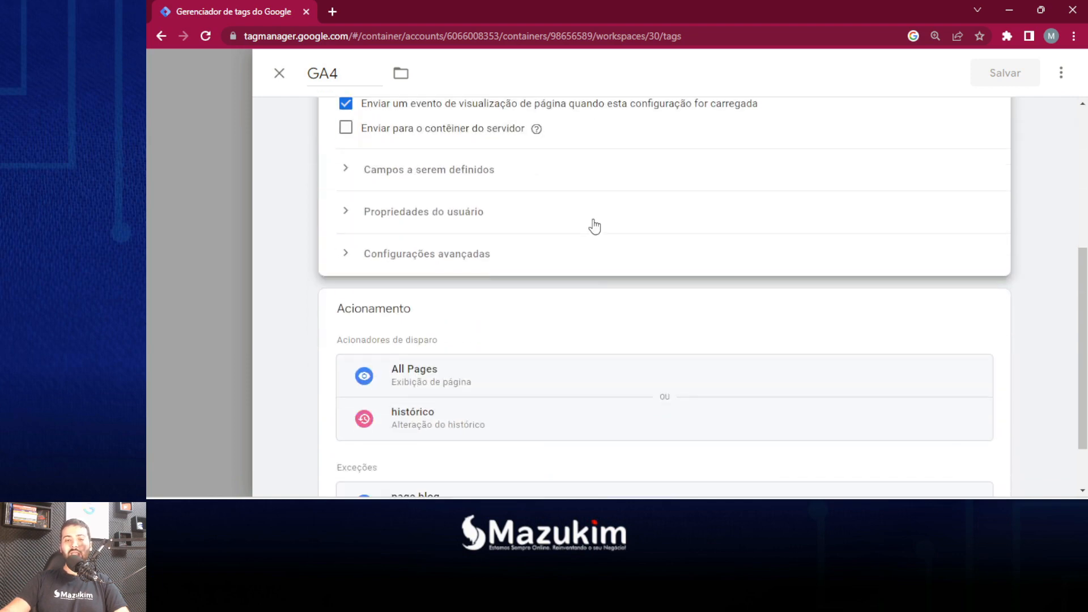
left_click(419, 259)
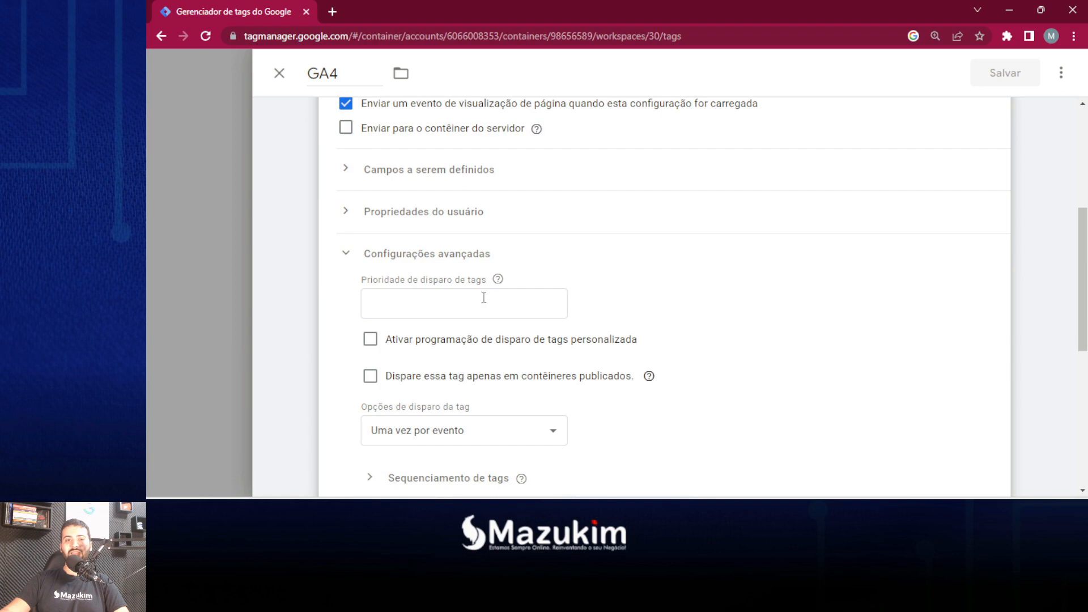
scroll(566, 303, "down", 4)
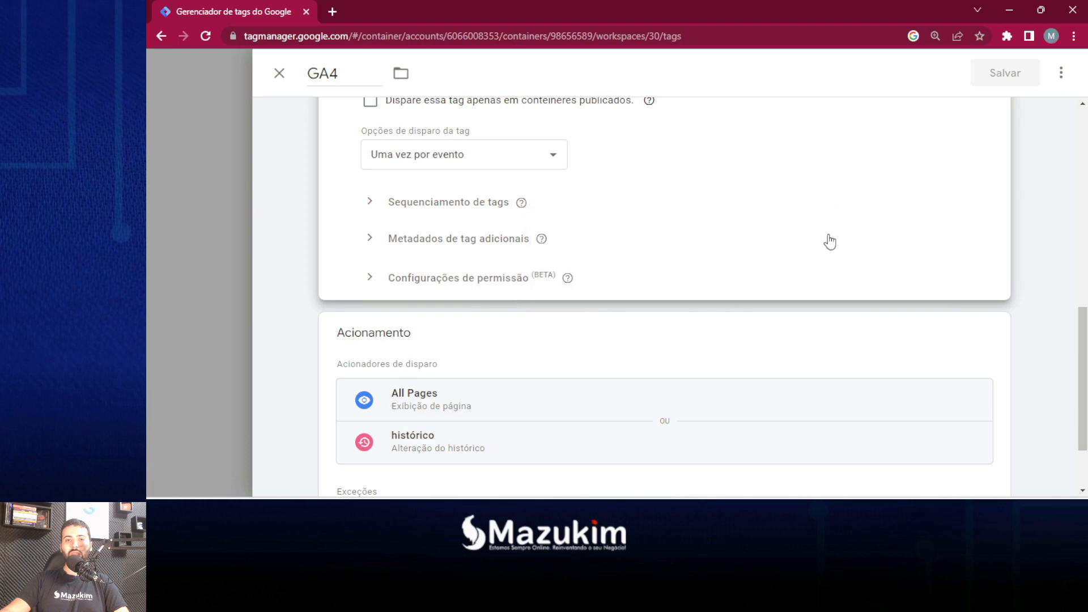
left_click(413, 289)
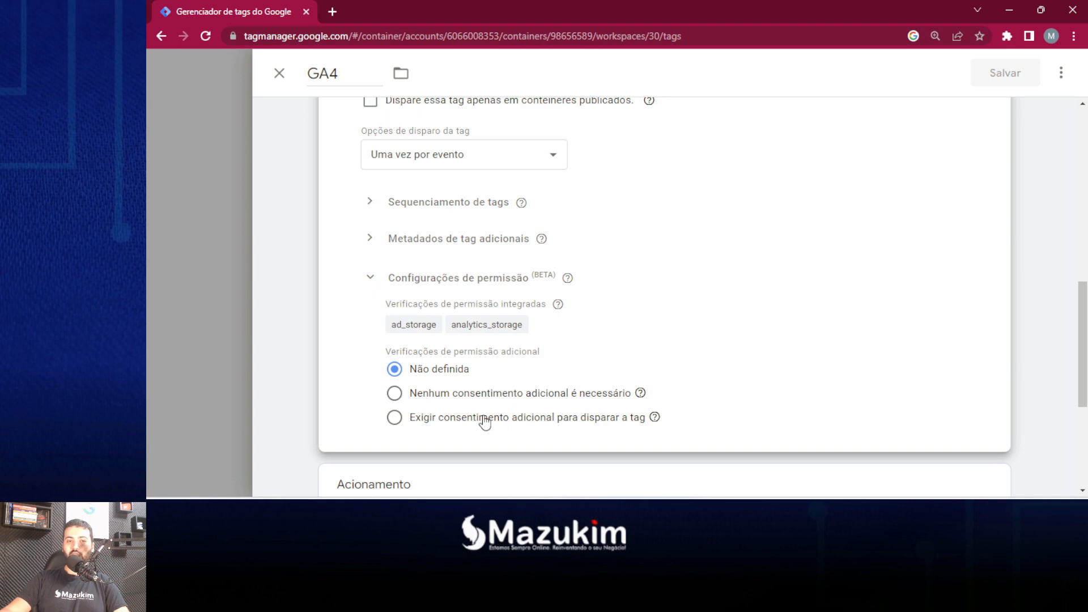
Step: Switch to the PowerPoint slideshow and consult the fourth item on activating consent for the desired tags
mouse_move(756, 513)
left_click(829, 448)
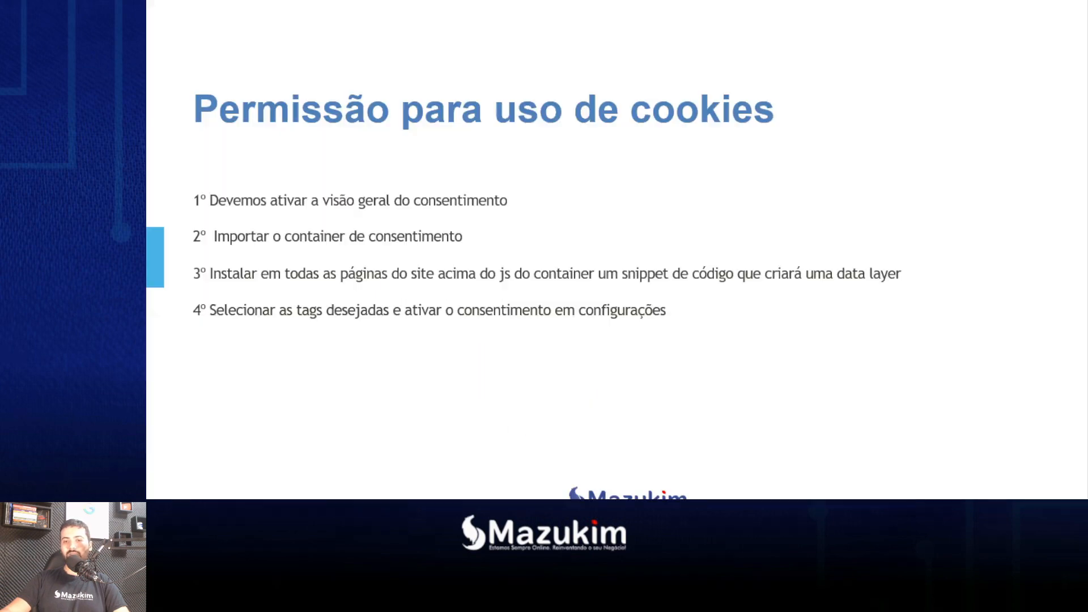
Step: After consulting the slideshow's consent-type table, return to Tag Manager and require analytics_storage as additional consent for the GA4 tag to fire
key("Right")
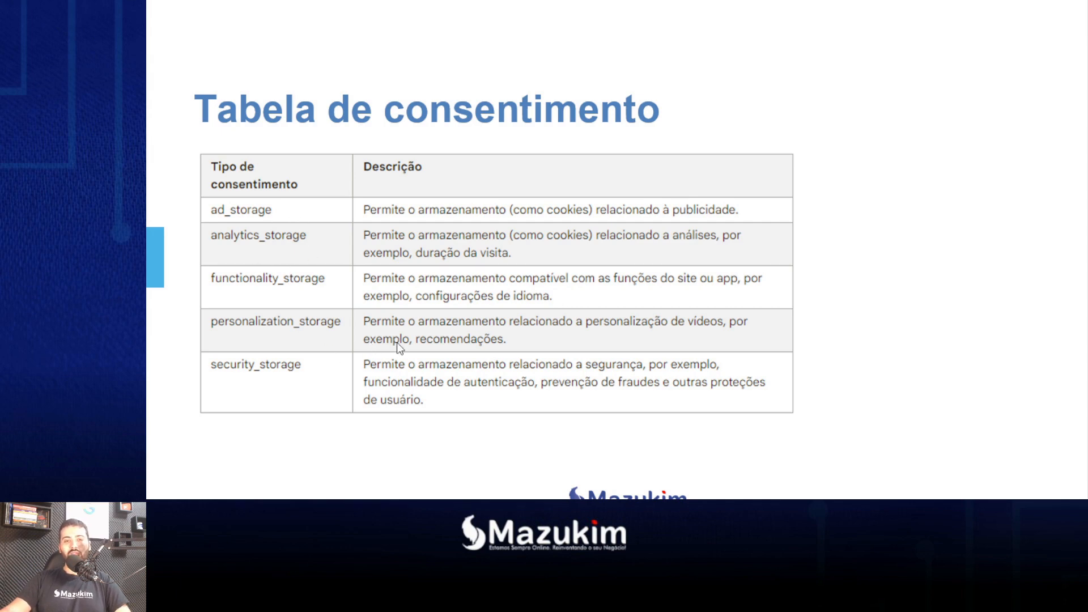
key("alt+Tab")
scroll(503, 369, "down", 3)
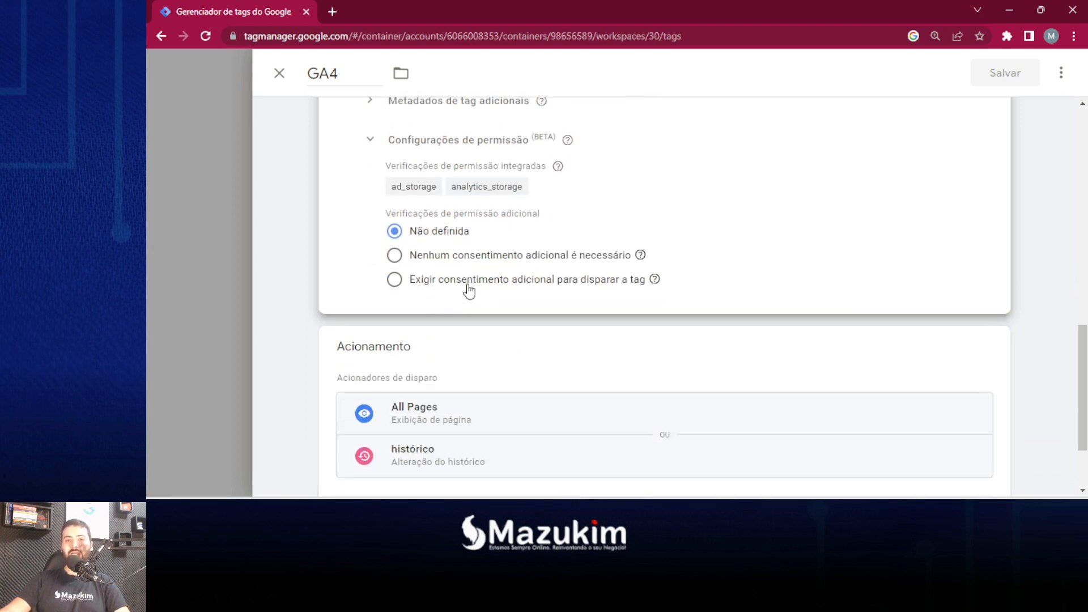
left_click(468, 283)
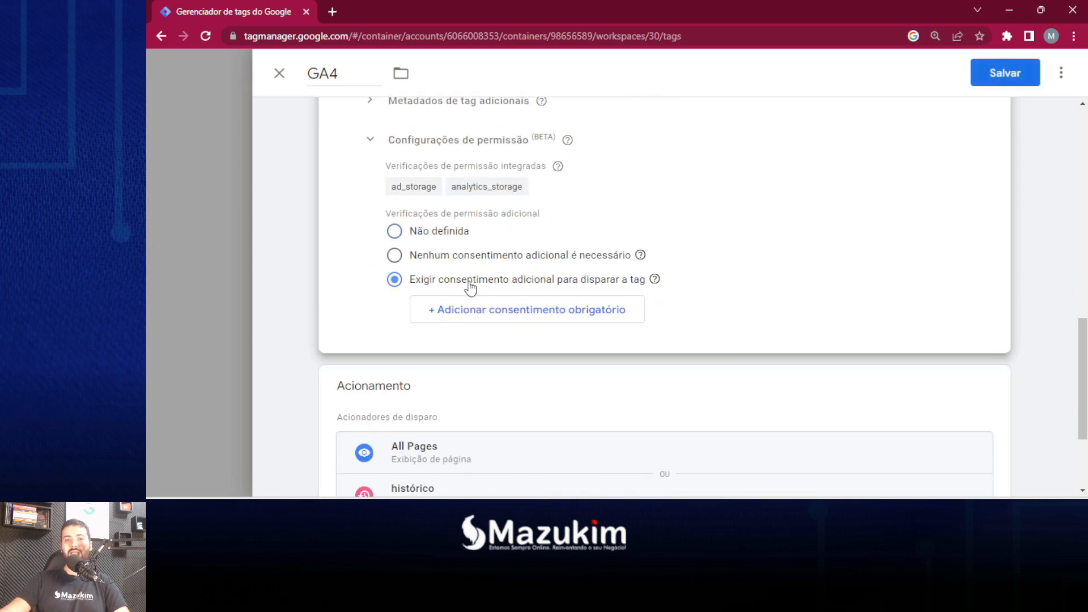
left_click(516, 317)
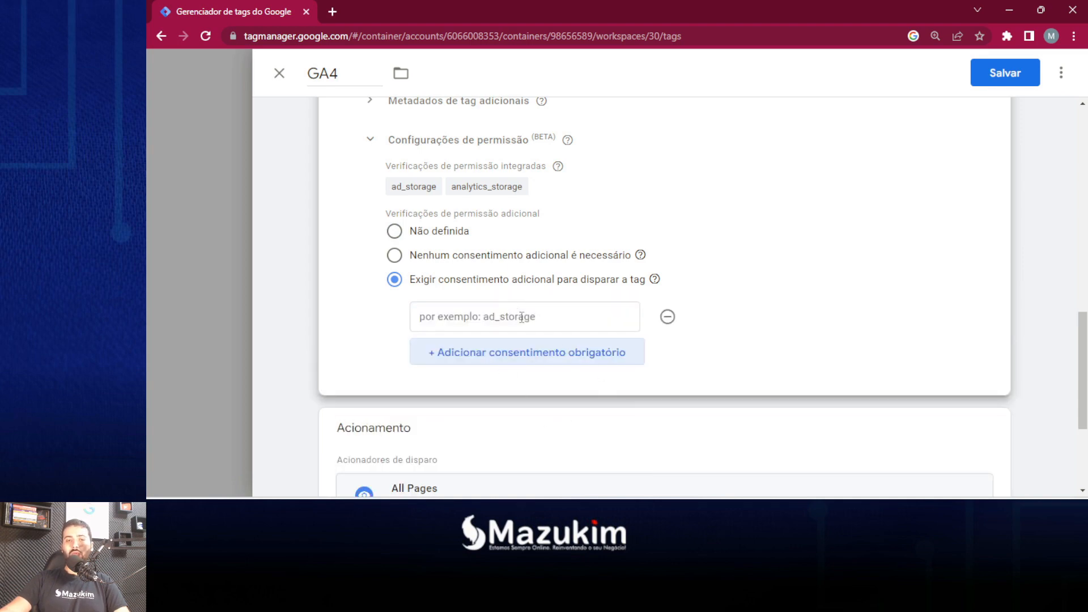
left_click(522, 318)
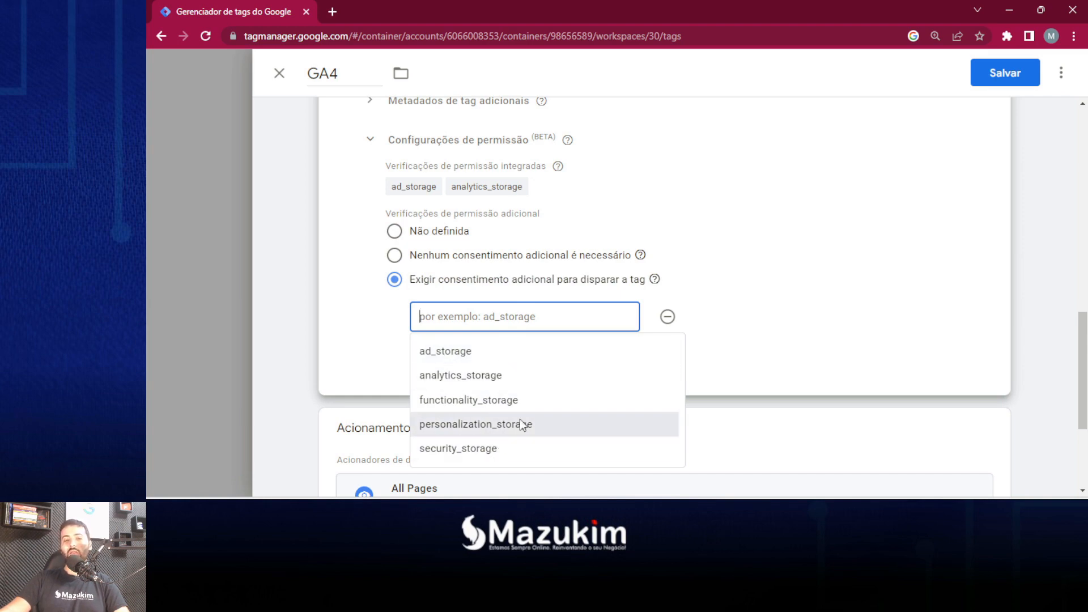
left_click(491, 379)
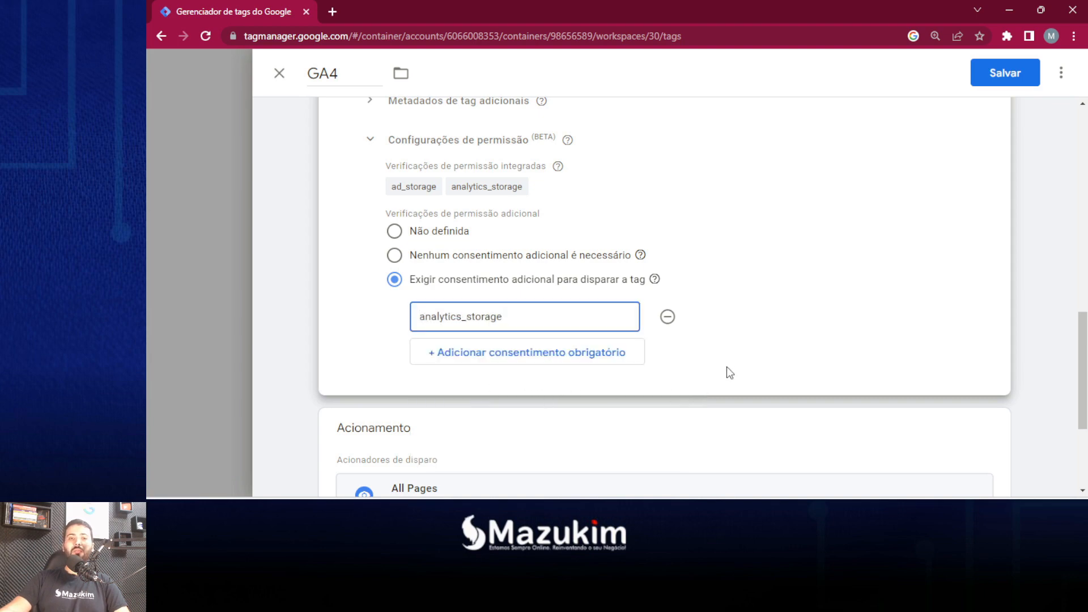
Step: Add four blank required-consent entries below analytics_storage in the GA4 tag's consent settings
left_click(584, 356)
left_click(565, 398)
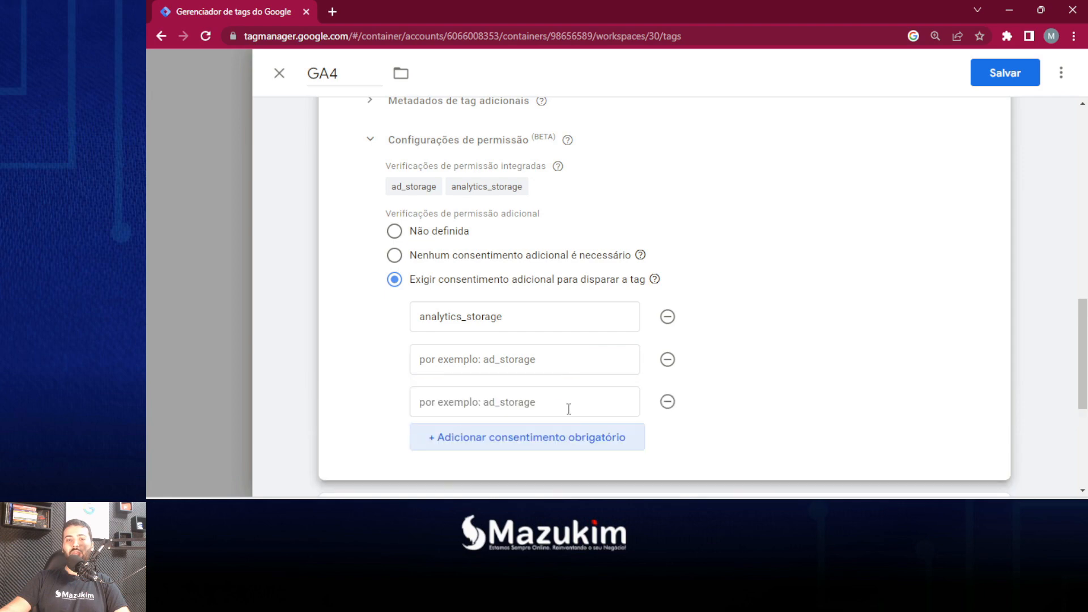
left_click(565, 439)
left_click(574, 470)
scroll(571, 286, "down", 2)
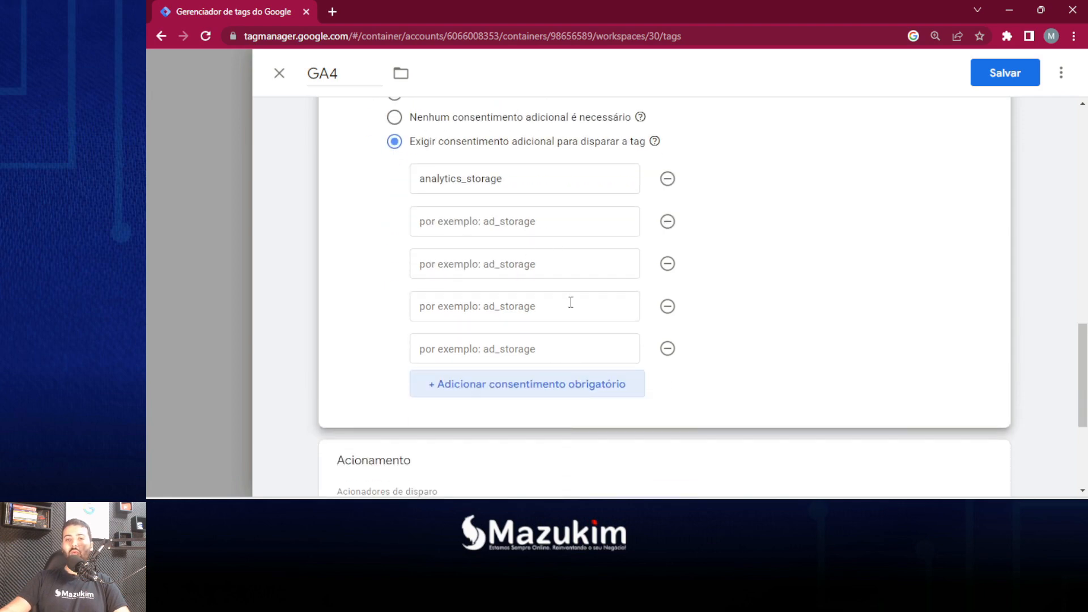
Step: Switch to the PowerPoint slideshow to consult the consent-type table again, and return to Tag Manager
mouse_move(755, 511)
left_click(771, 485)
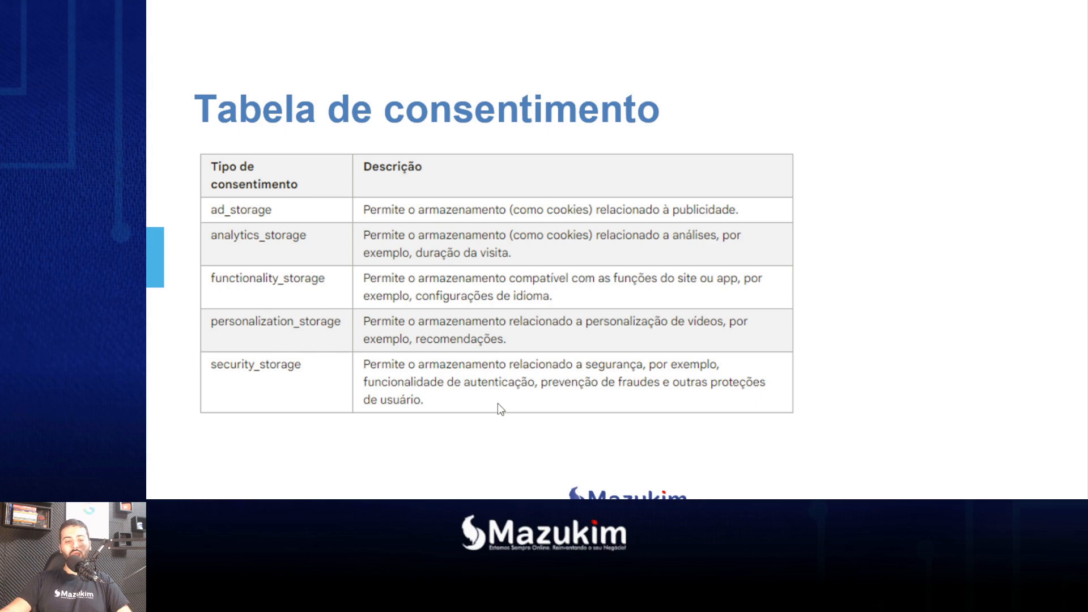
key("alt+Tab")
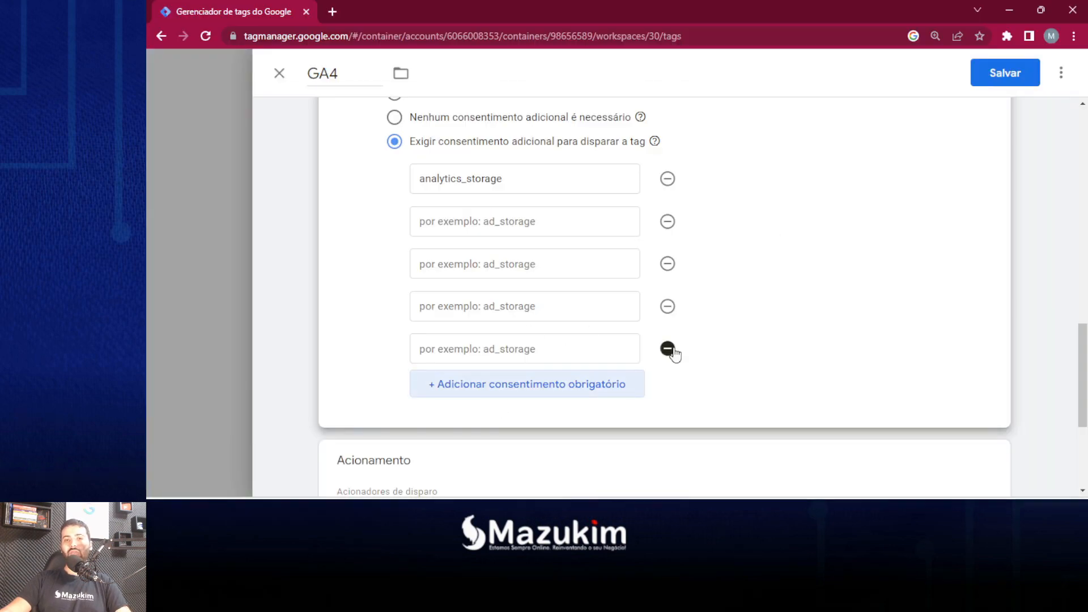
Step: Remove the four blank required-consent entries, keeping only analytics_storage
left_click(668, 349)
left_click(668, 306)
left_click(667, 264)
left_click(667, 221)
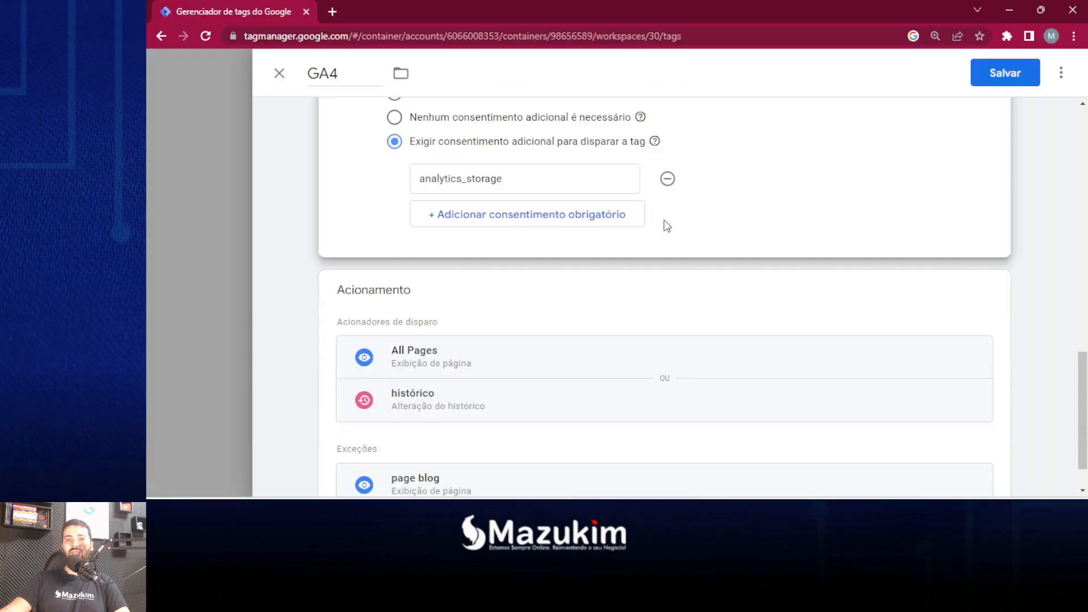
Step: Save the GA4 tag with its additional consent requirement
scroll(558, 255, "up", 1)
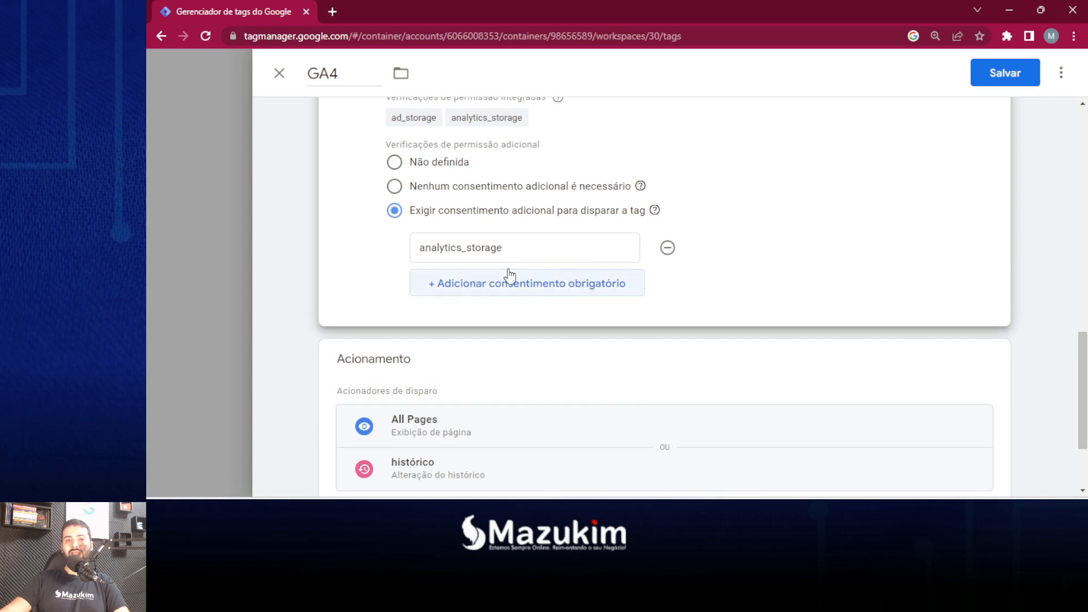
scroll(510, 276, "up", 1)
scroll(561, 327, "up", 4)
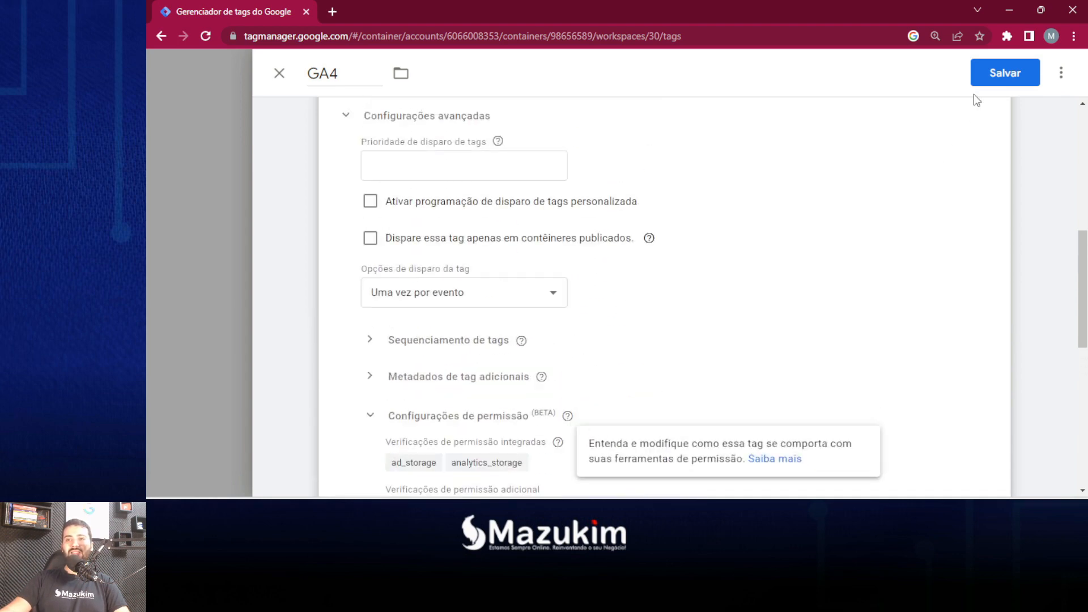
left_click(999, 79)
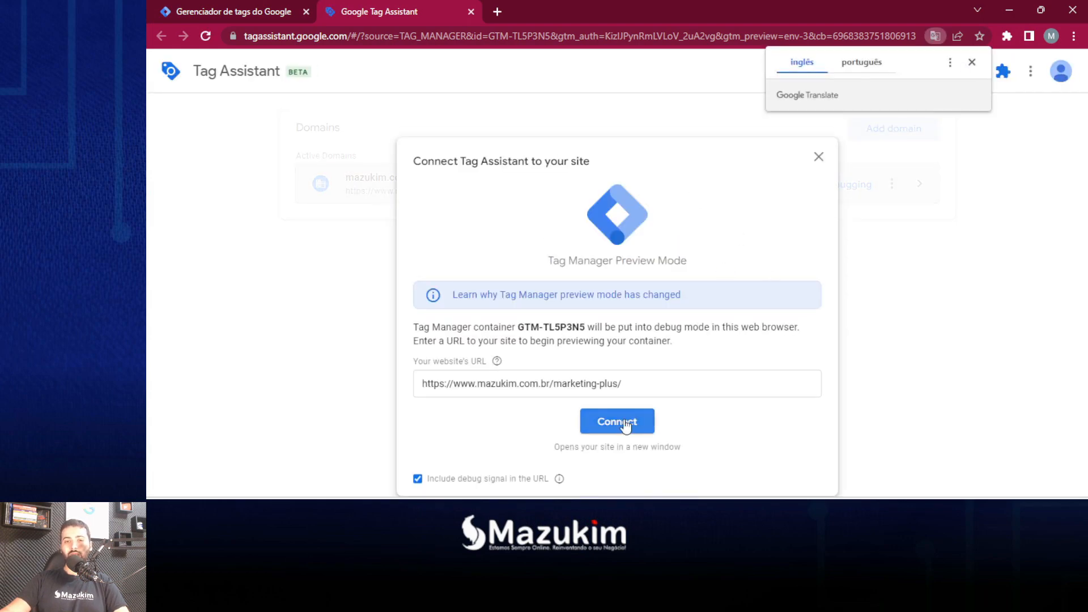
left_click(626, 424)
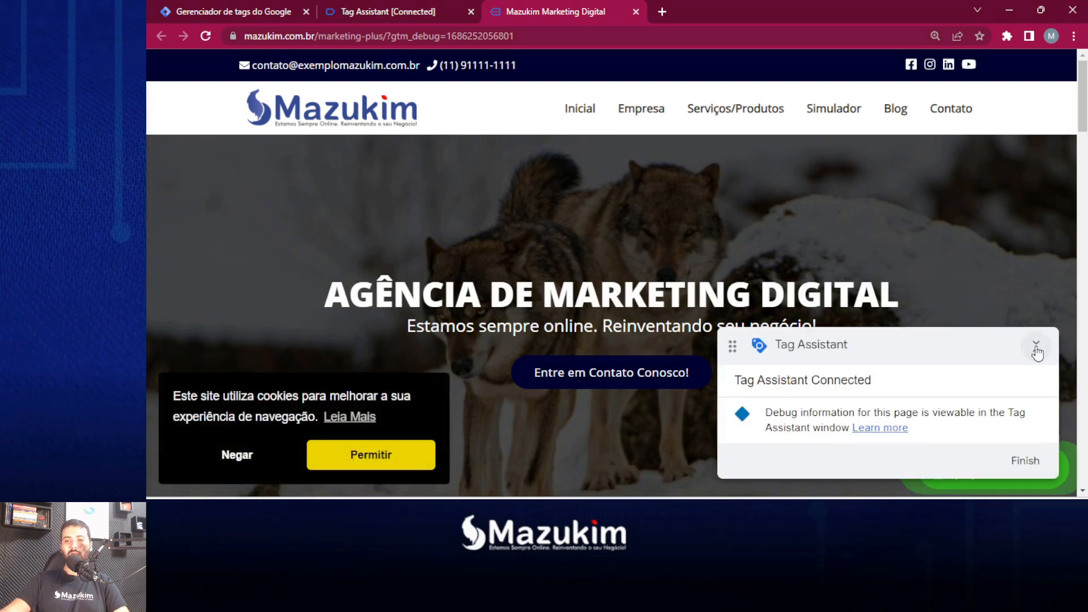
left_click(1036, 347)
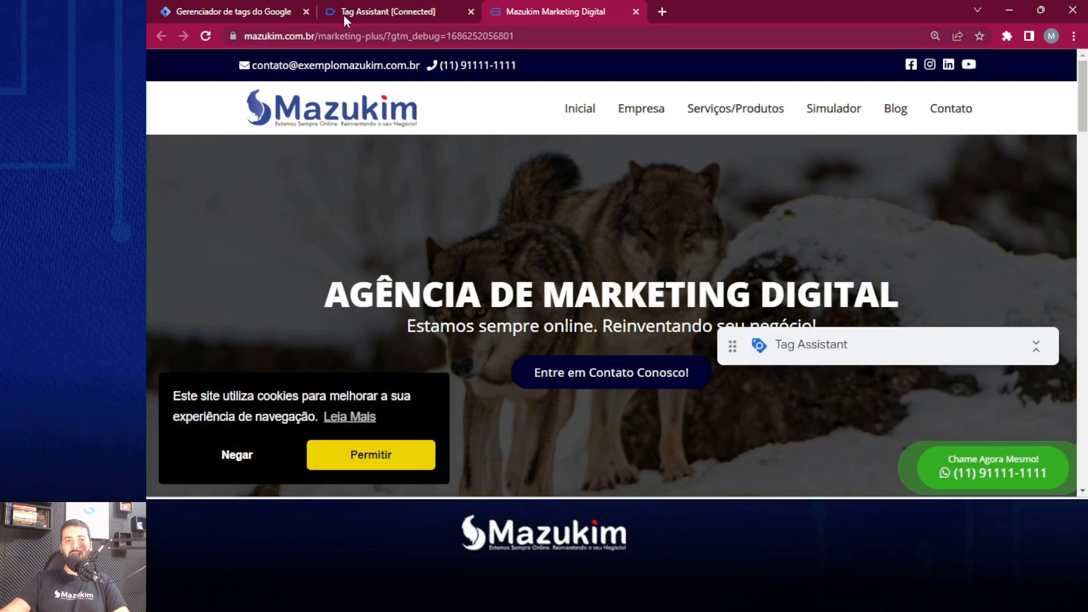
left_click(358, 11)
left_click(616, 312)
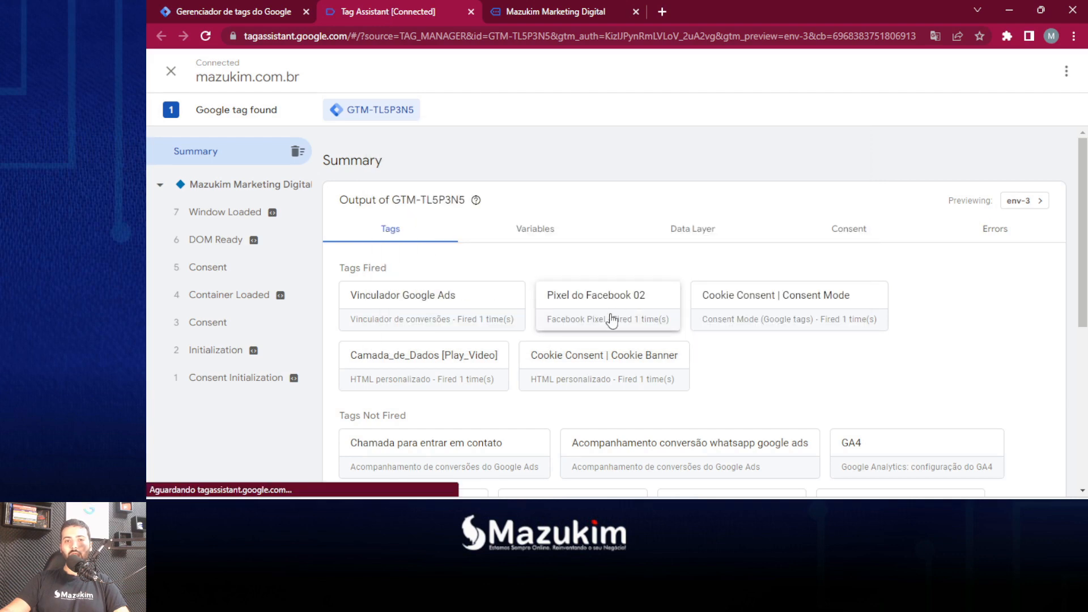
Step: Examine the fired and not-fired tags for the Mazukim Marketing Digital page in Tag Assistant, including GA4
left_click(238, 186)
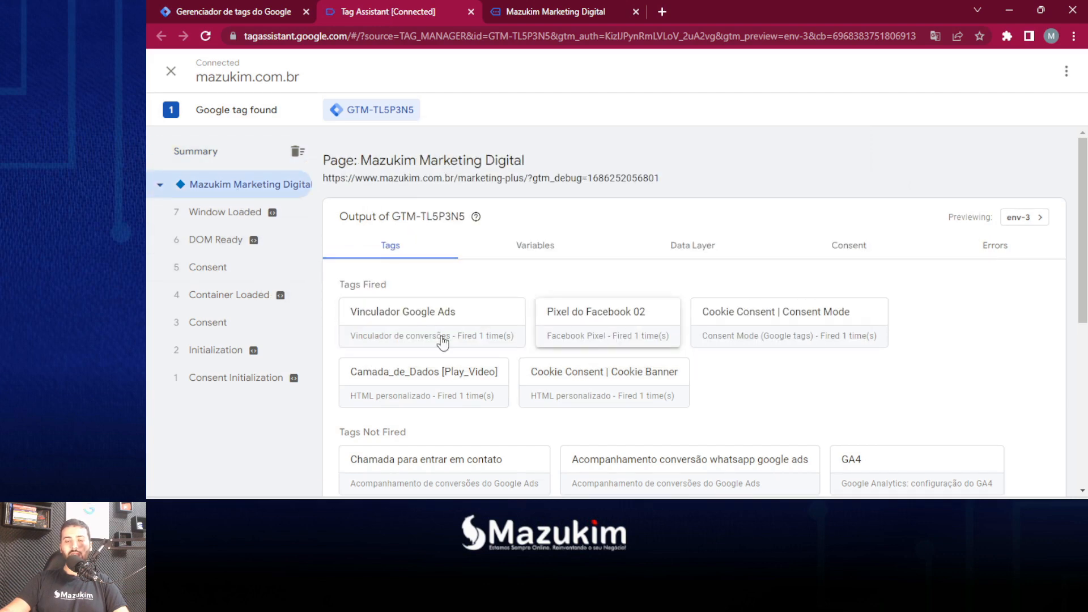
scroll(544, 334, "down", 1)
left_click_drag(338, 216, 378, 219)
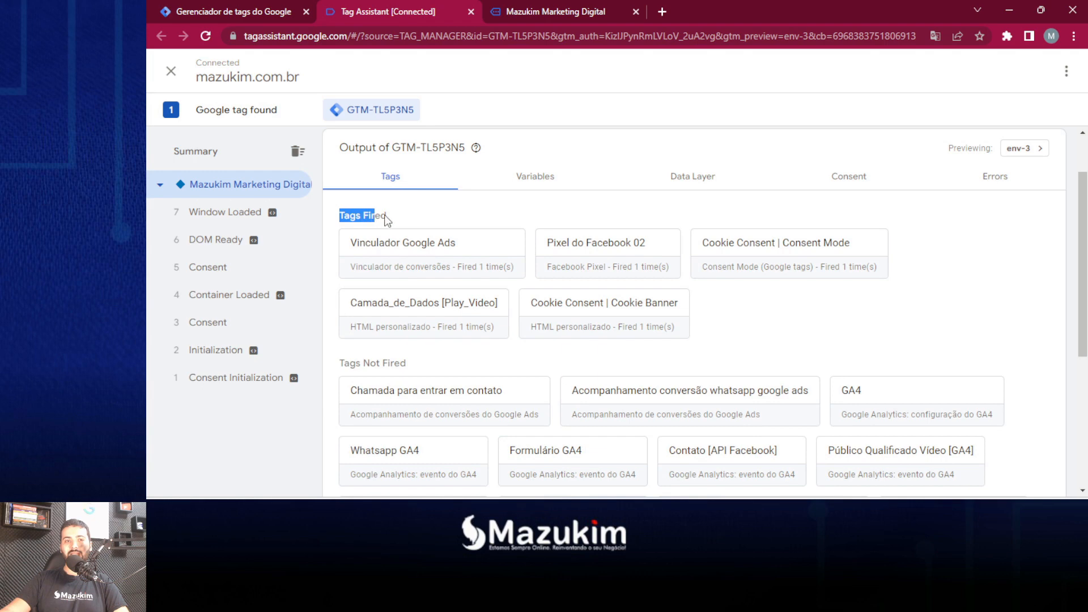
left_click(722, 350)
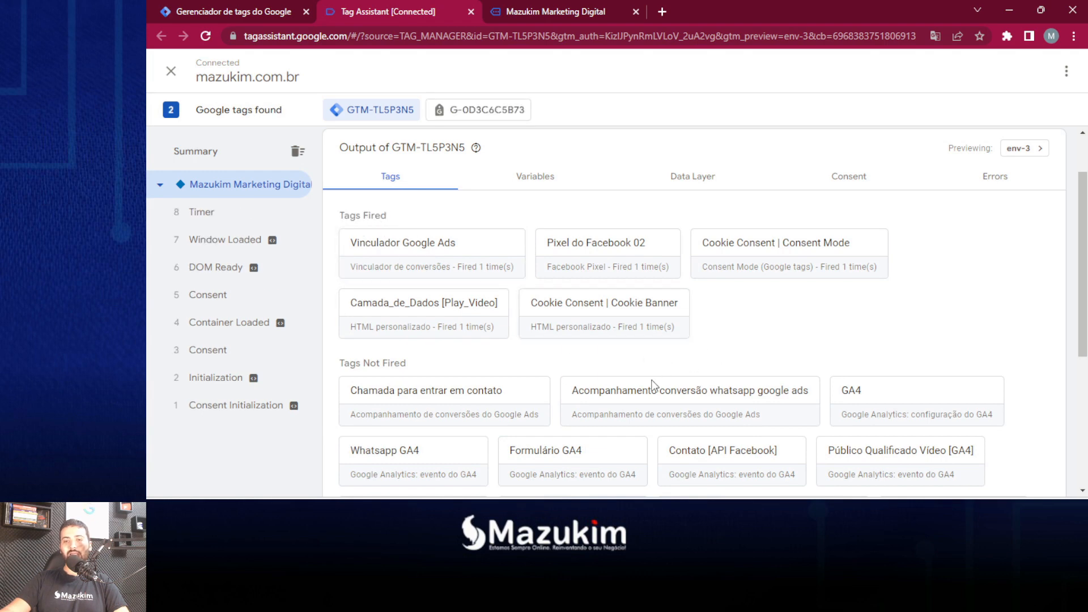
left_click_drag(342, 363, 444, 369)
left_click(446, 369)
scroll(681, 340, "down", 1)
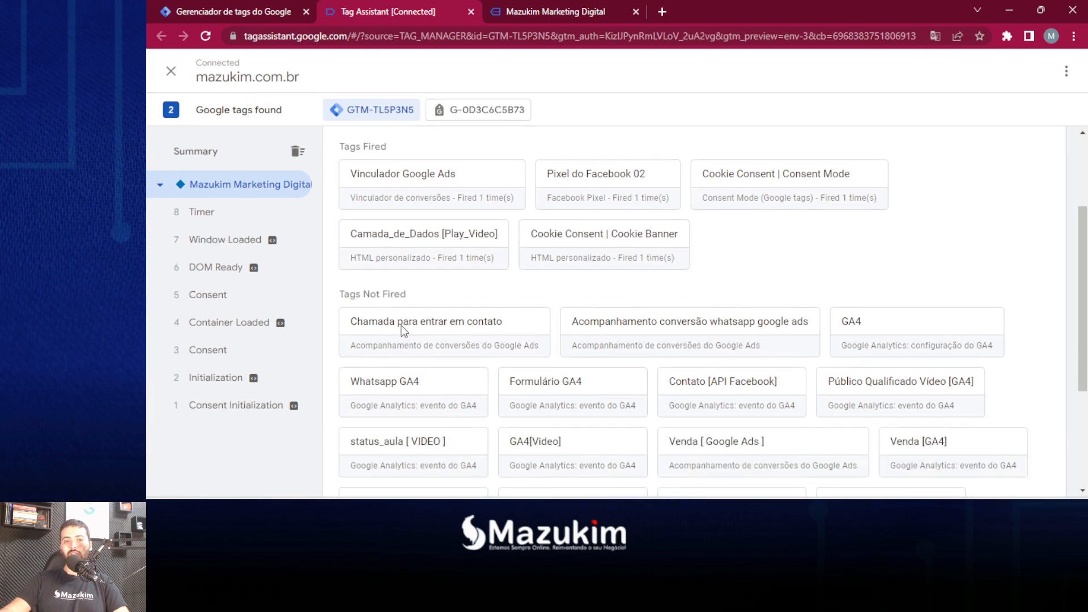
scroll(879, 339, "up", 1)
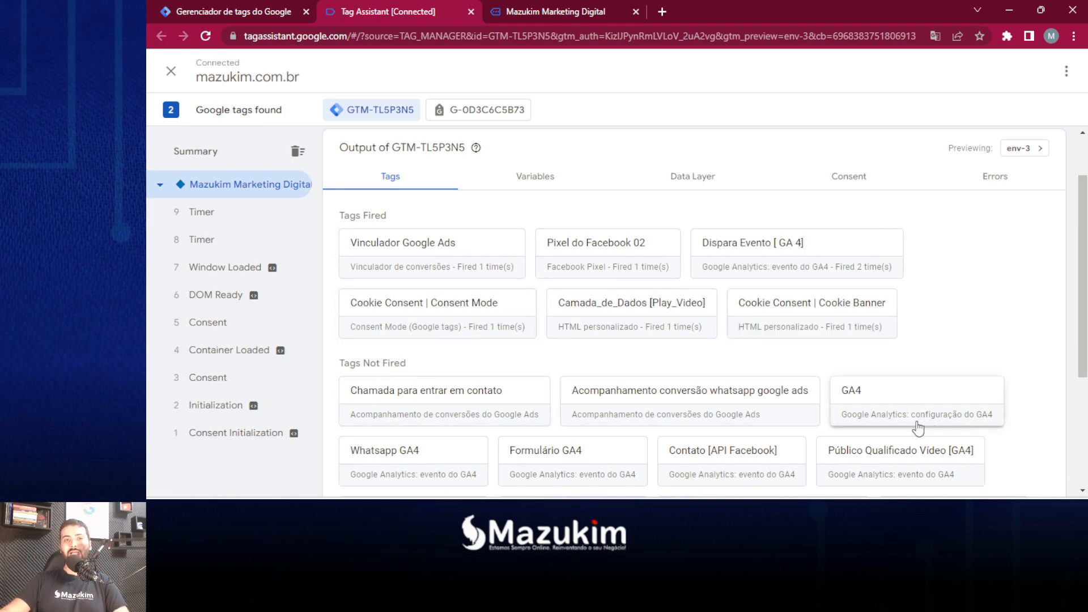
Step: Allow cookies in the previewed site's banner, reload the marketing-plus page, and check GA4's firing status in Tag Assistant
left_click(558, 6)
left_click(384, 456)
left_click(586, 381)
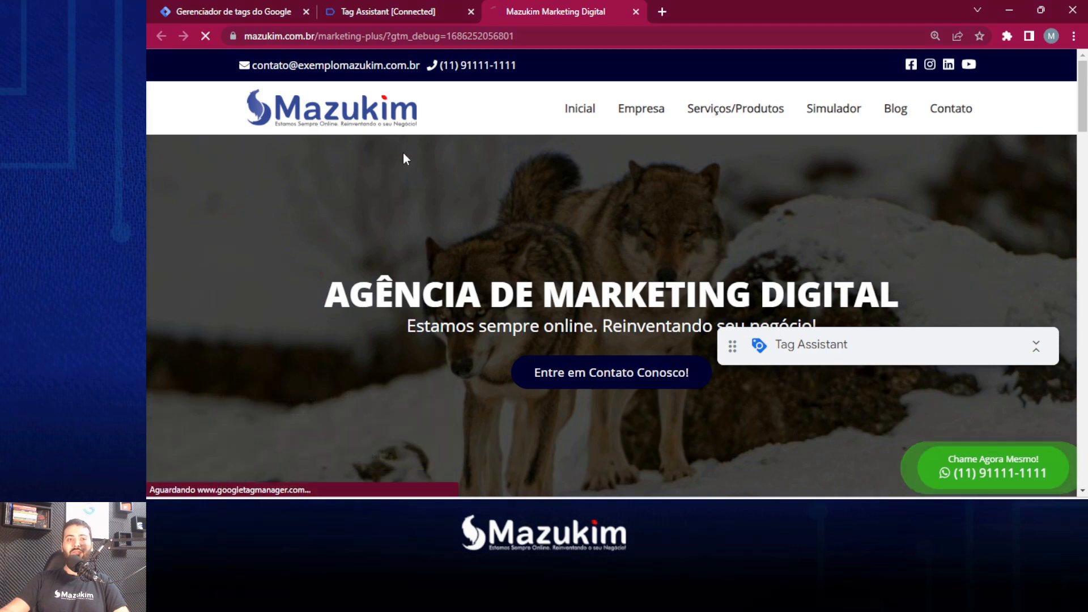
scroll(724, 241, "down", 2)
scroll(763, 309, "down", 12)
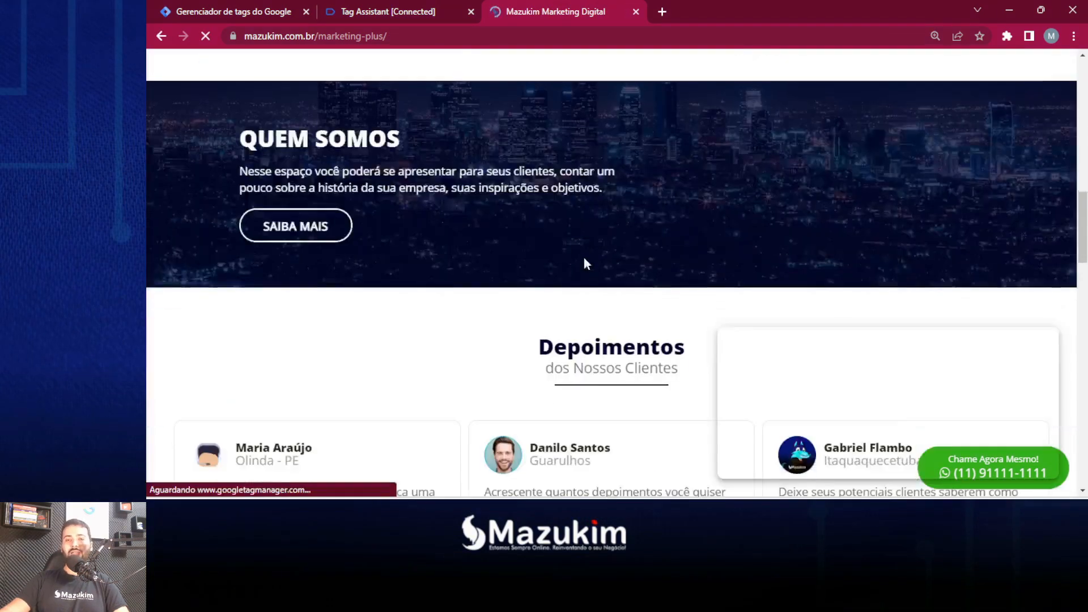
scroll(583, 262, "up", 5)
left_click(374, 243)
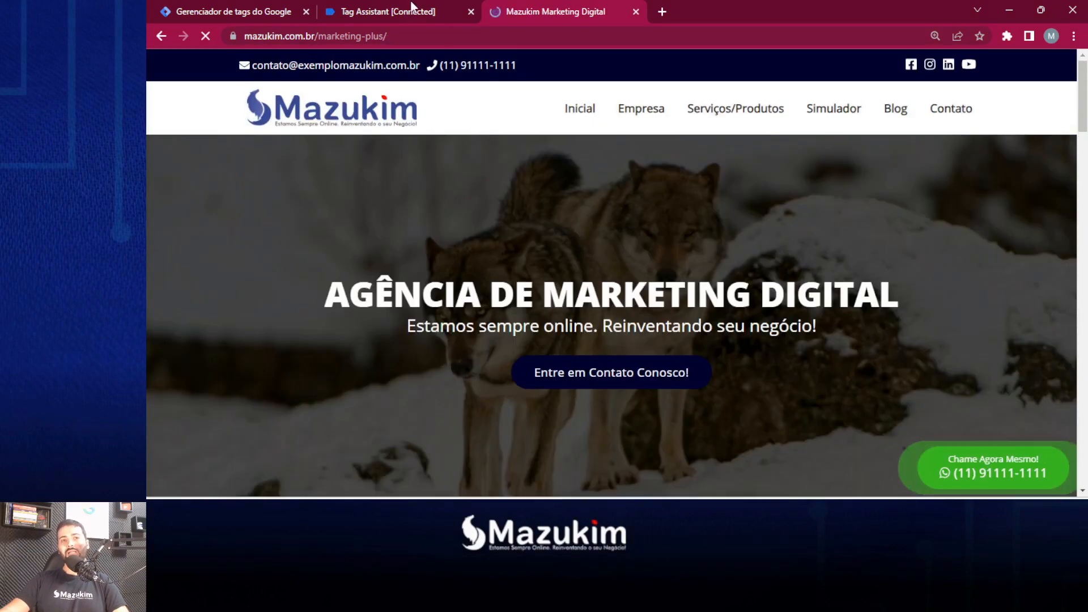
left_click(397, 10)
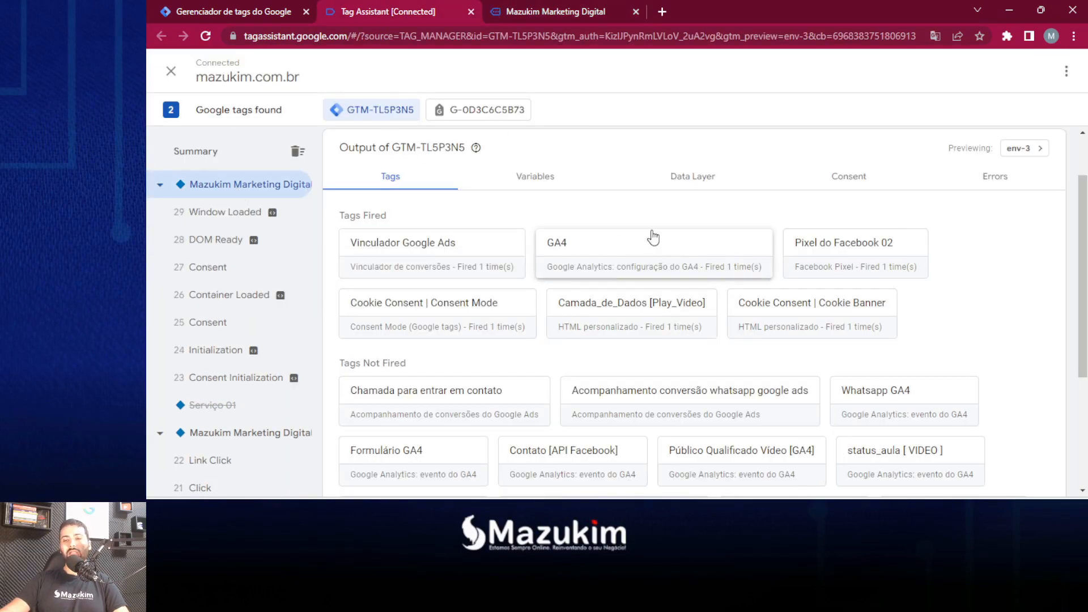
Step: Reopen the cookie banner on the previewed site, deny cookies, and reload the page
left_click(555, 11)
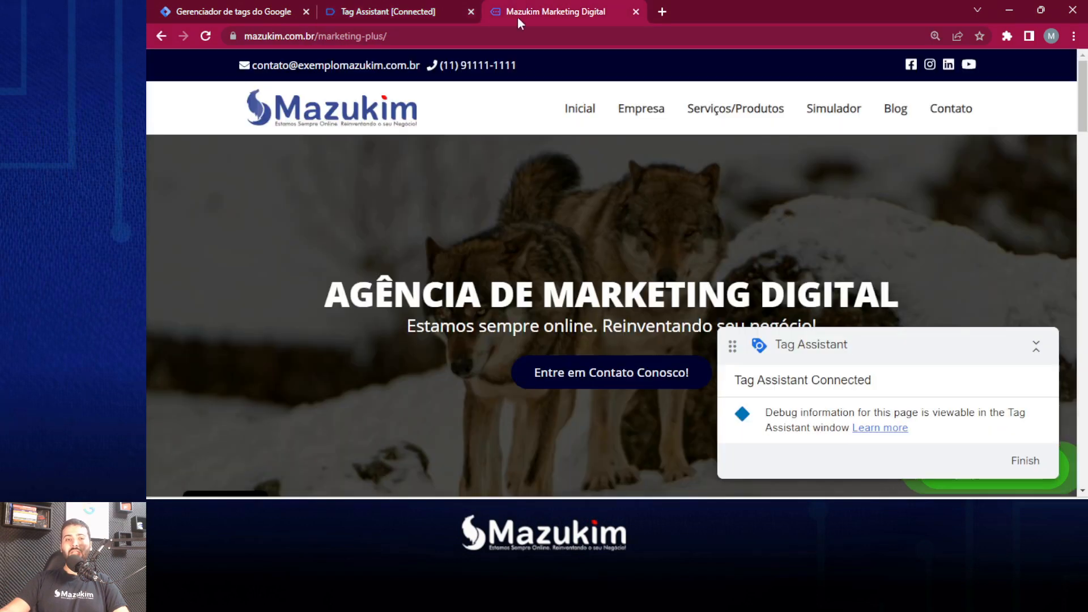
scroll(272, 468, "down", 2)
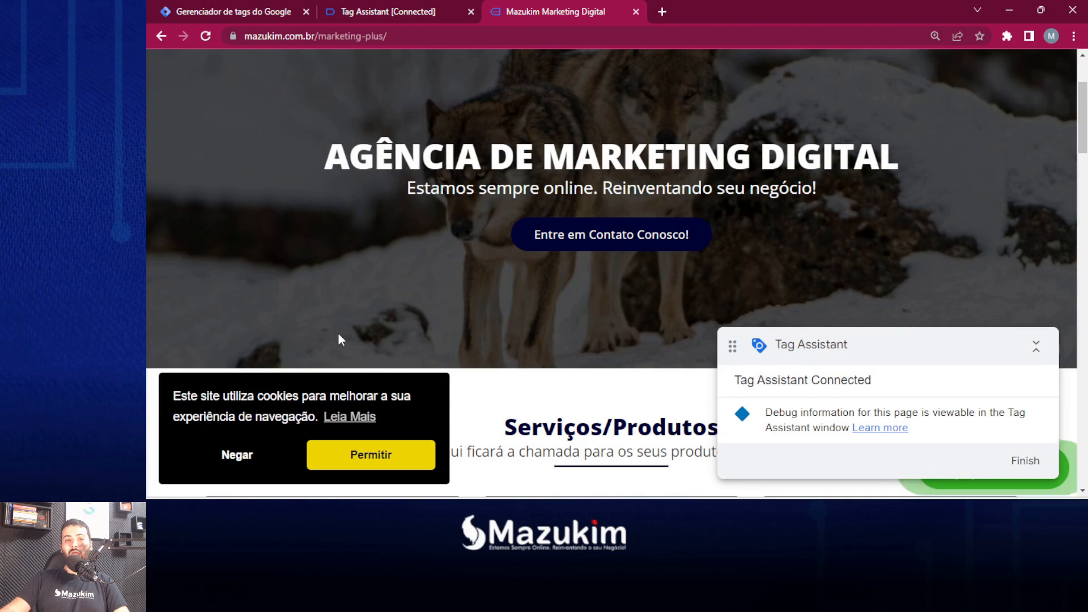
scroll(340, 340, "up", 2)
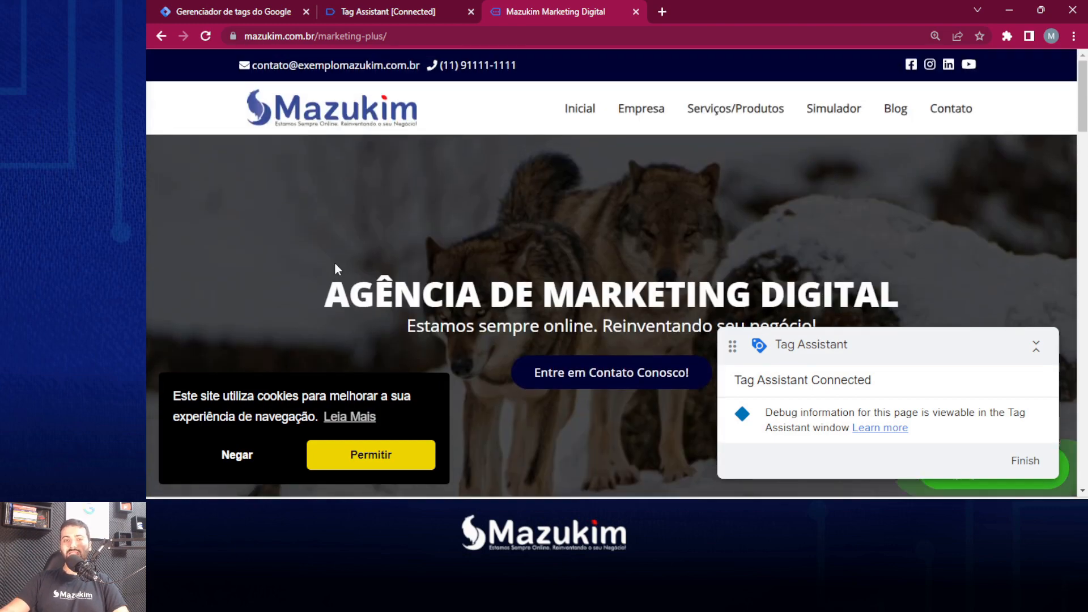
left_click(239, 457)
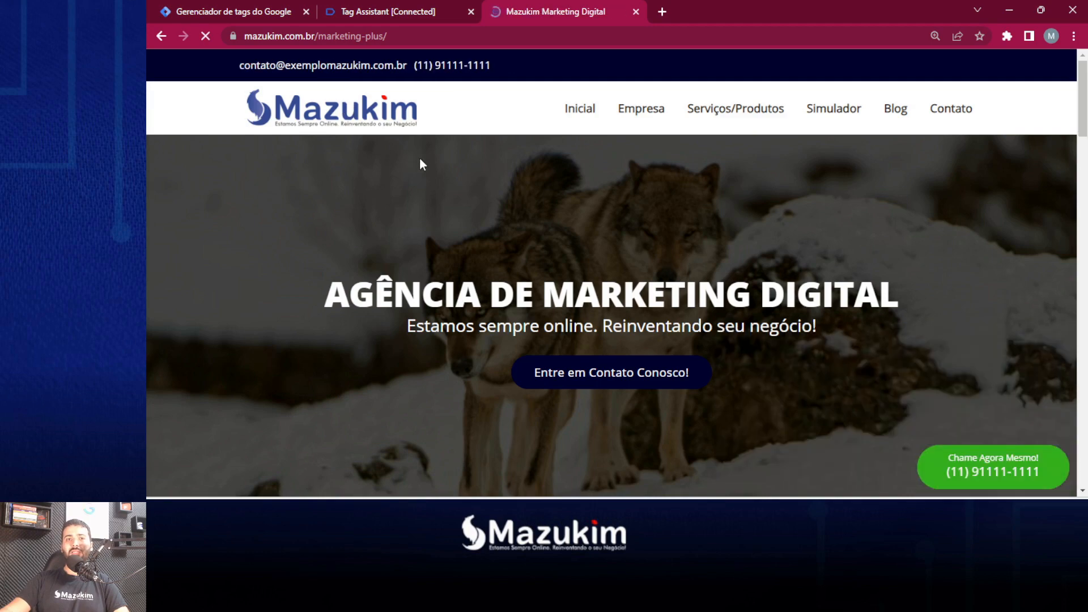
Step: Check in Tag Assistant which tags fired and did not fire on the latest Mazukim Marketing Digital page load
left_click(375, 10)
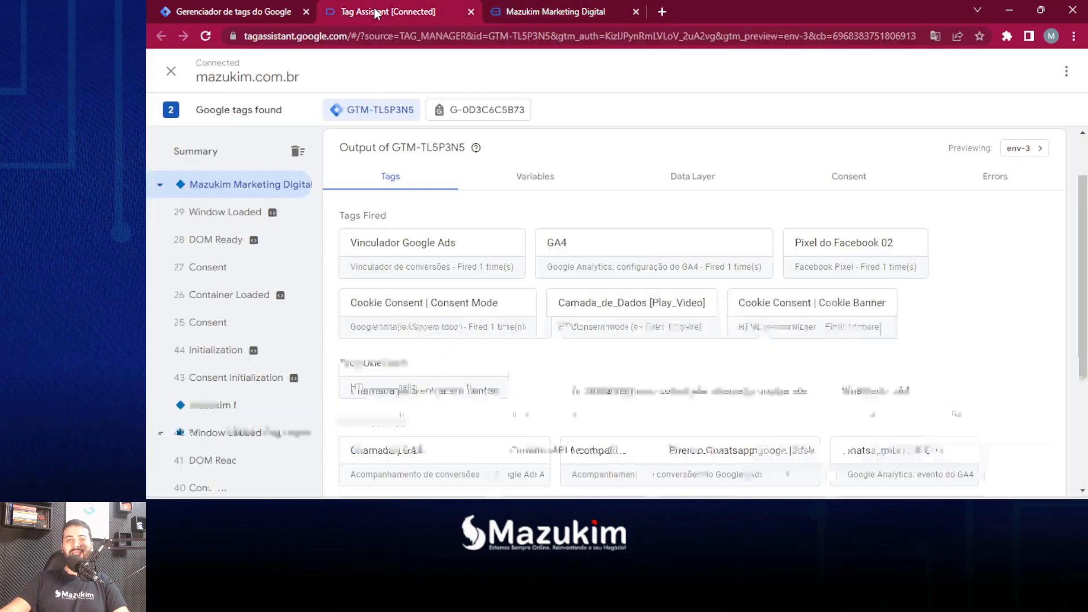
left_click(238, 192)
scroll(486, 260, "down", 1)
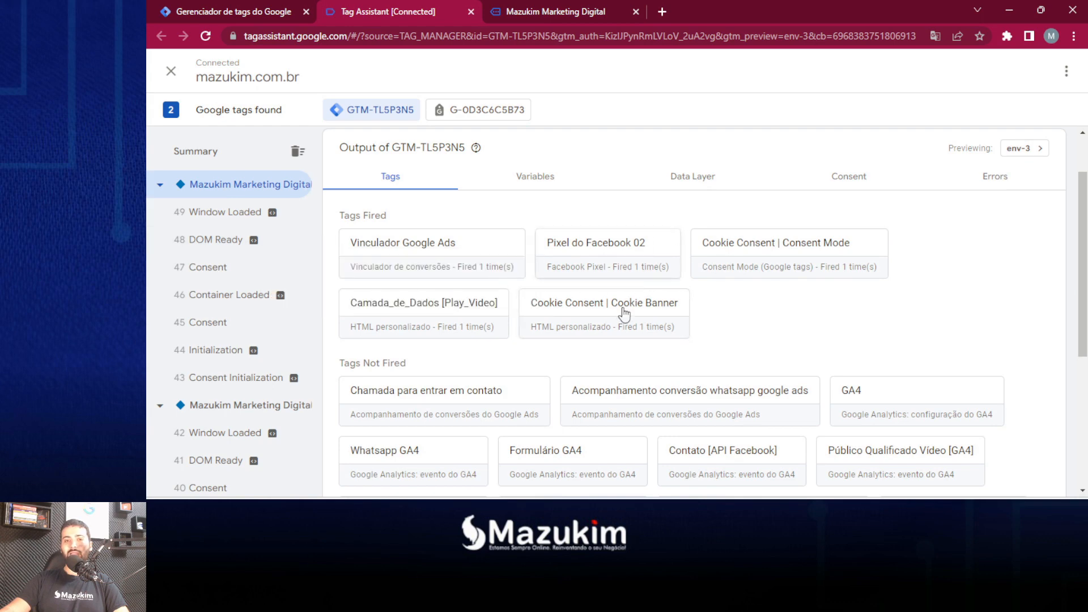
left_click(569, 9)
left_click(340, 12)
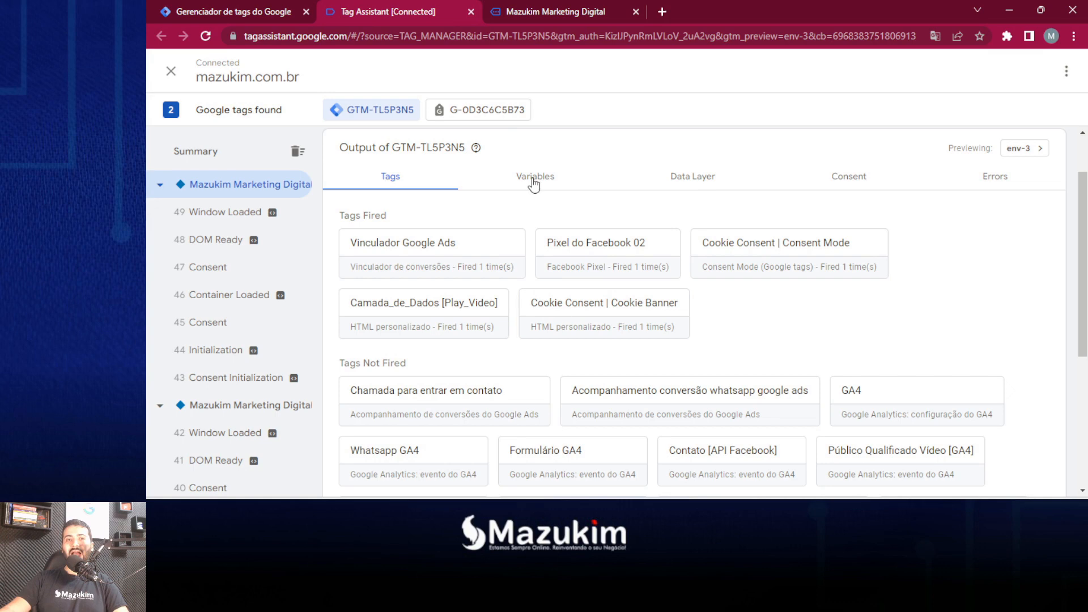
Step: Return to the previewed site and bring its cookie banner back up
left_click(556, 9)
scroll(247, 416, "down", 3)
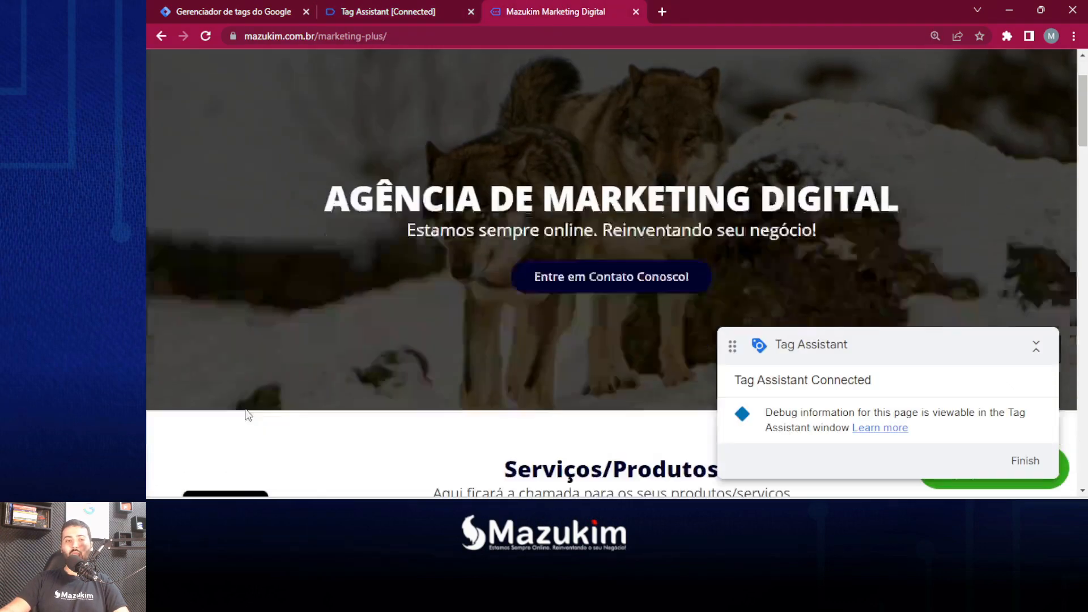
left_click(225, 485)
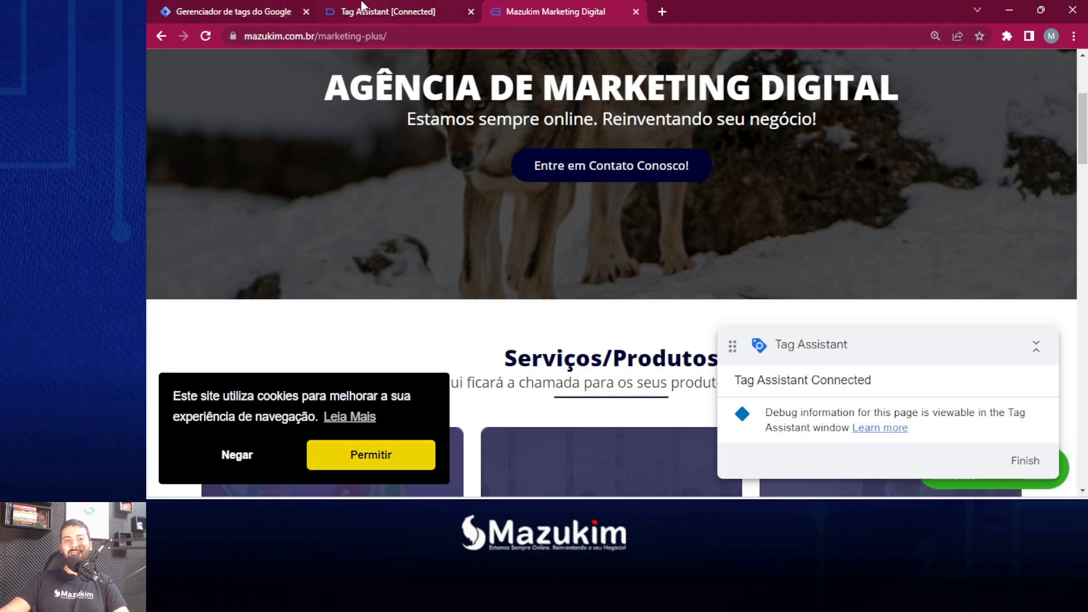
Step: Allow cookies in the previewed site's consent banner and reload the marketing-plus page
left_click(282, 8)
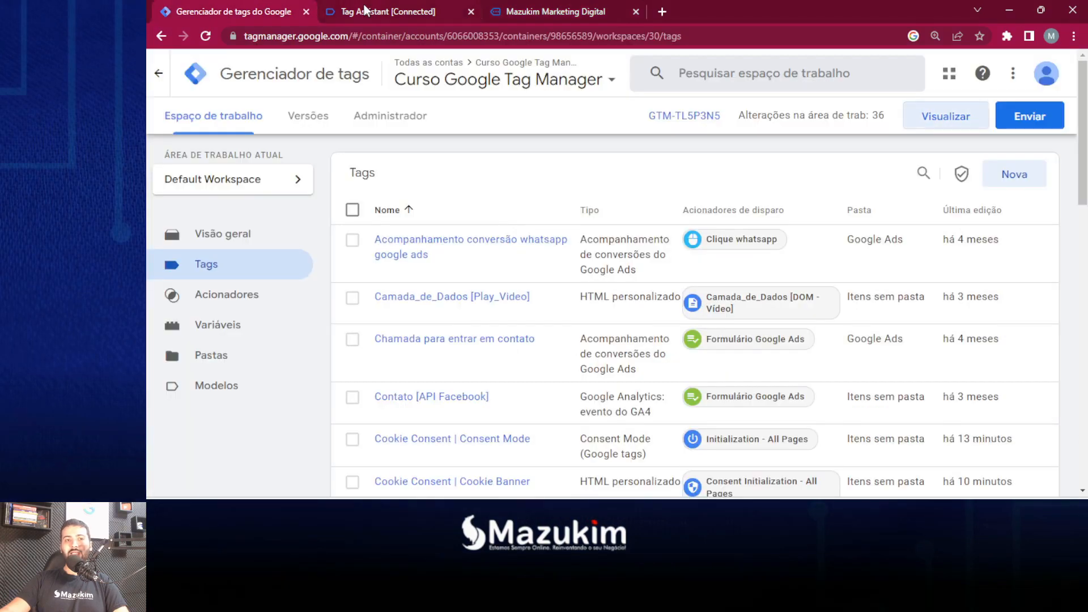
left_click(384, 7)
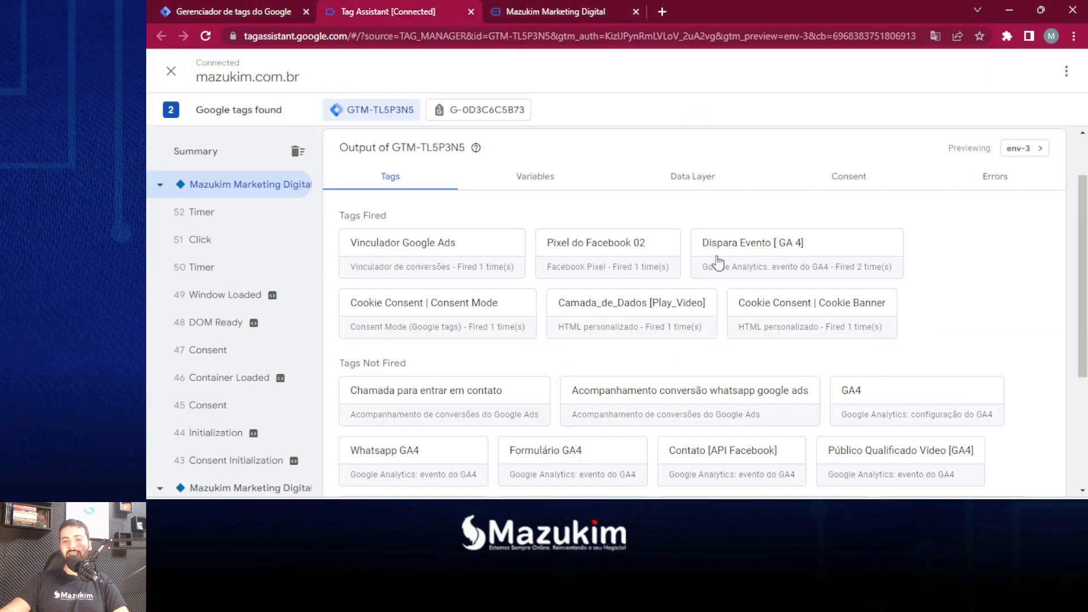
left_click(600, 6)
left_click(394, 463)
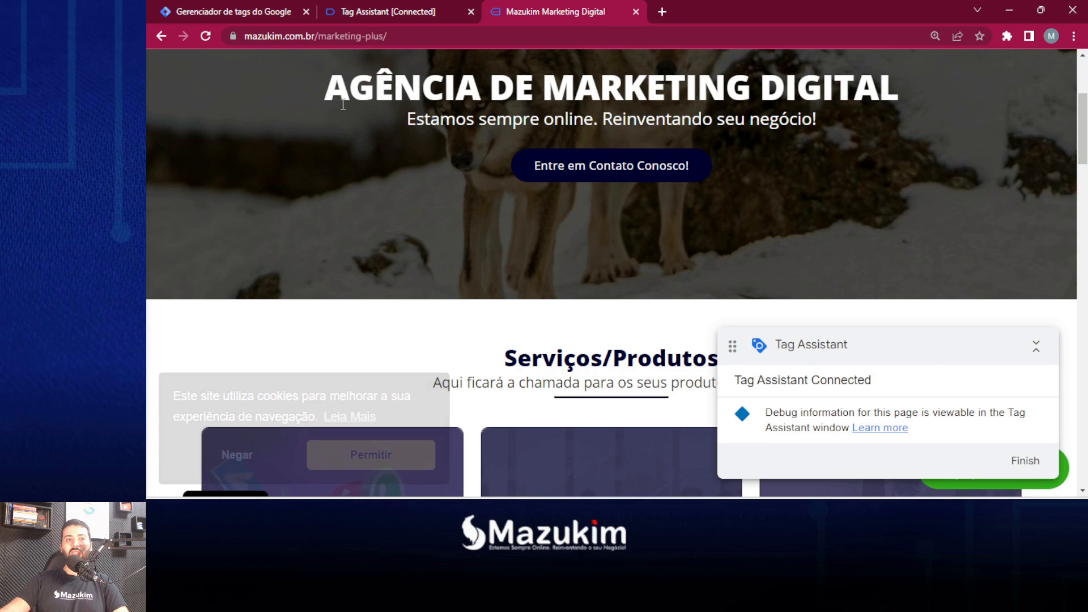
scroll(349, 152, "up", 3)
left_click(579, 383)
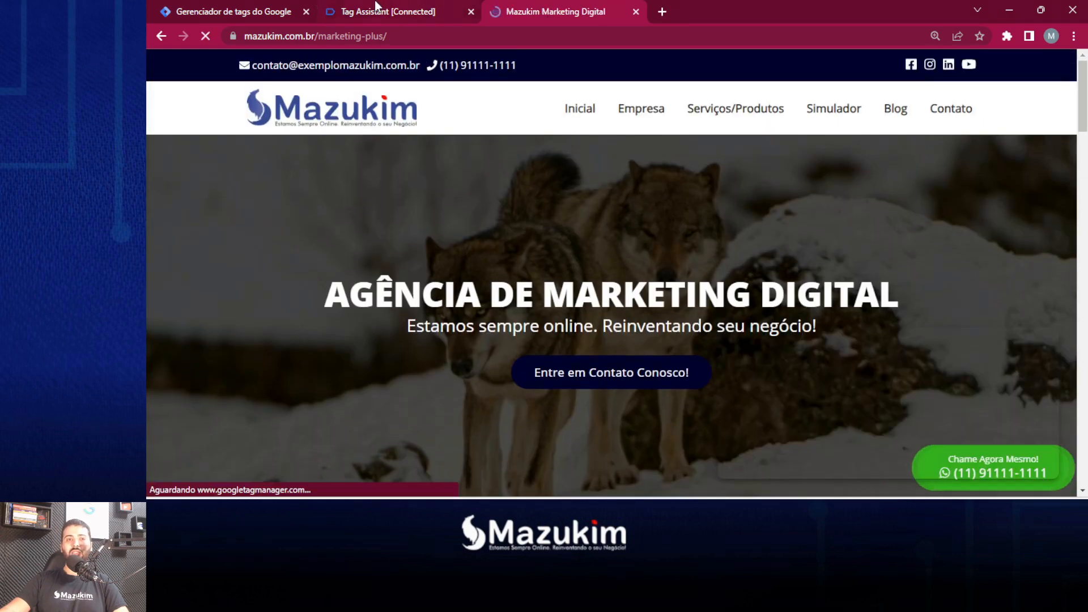
Step: Check in Tag Assistant whether GA4 fired on the reloaded page, and inspect its tag details
left_click(376, 7)
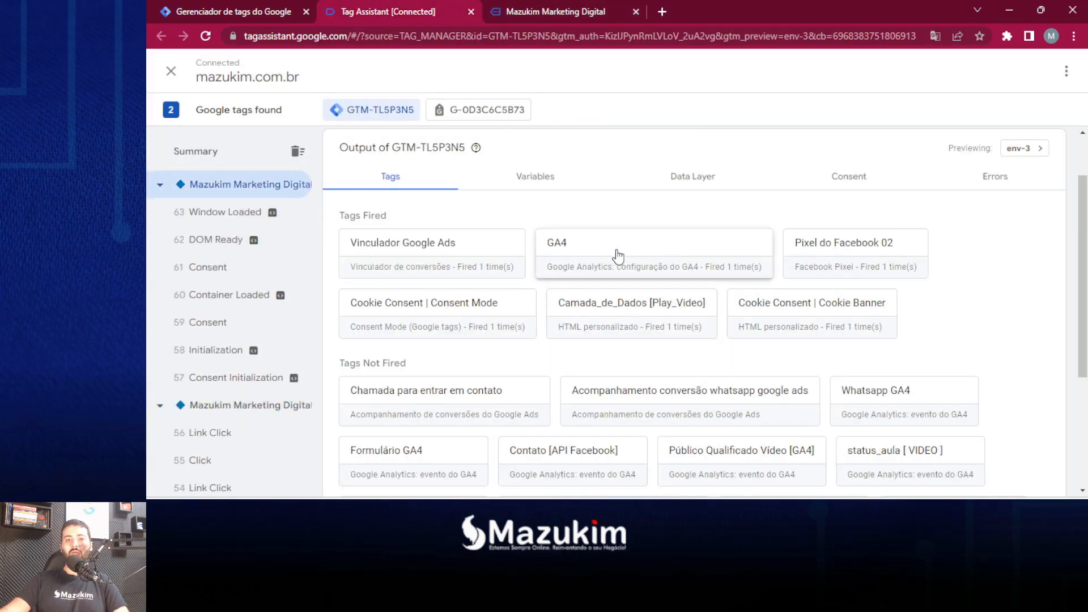
left_click(630, 246)
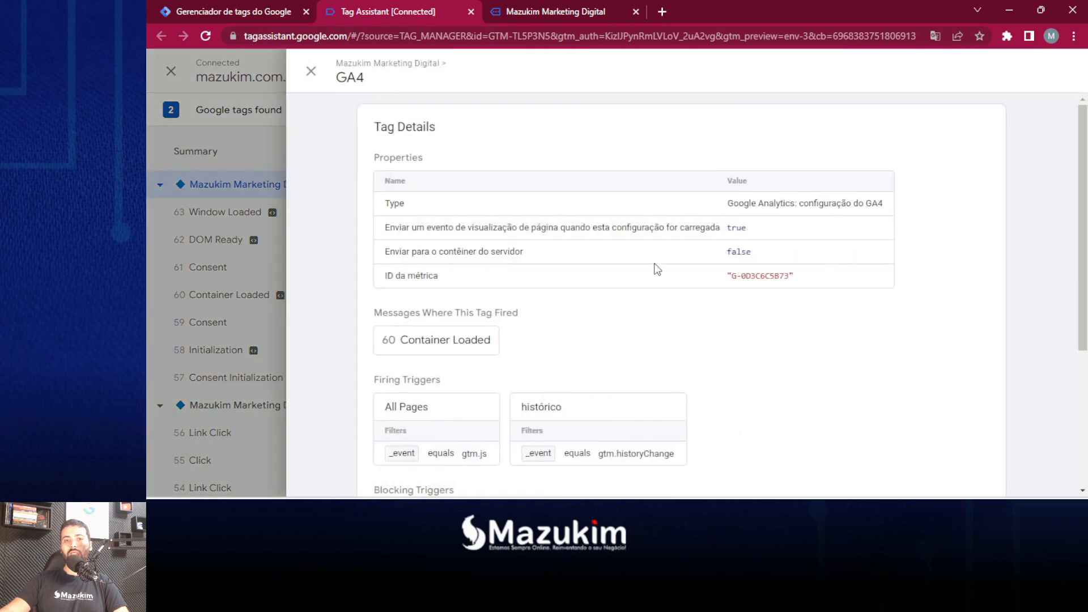
left_click(311, 71)
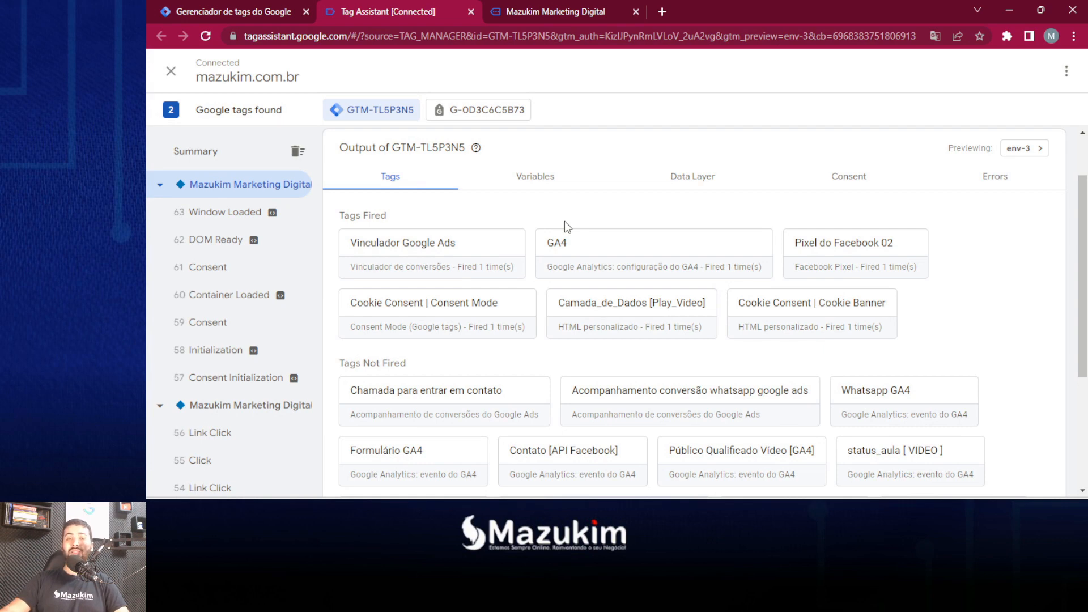
Step: Return to the previewed site and reopen its cookie banner
left_click(590, 8)
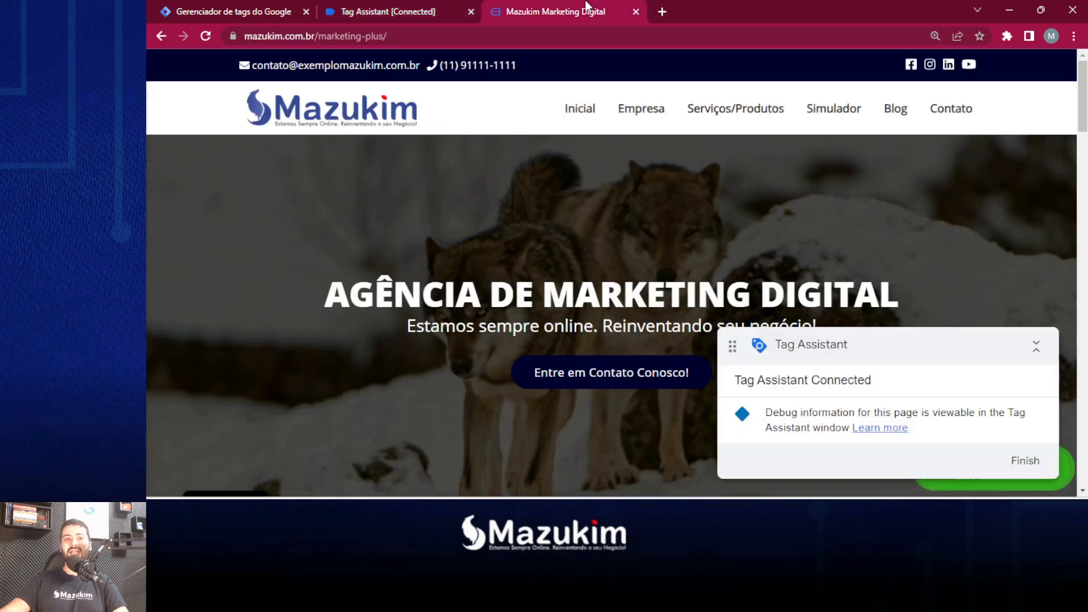
left_click(228, 487)
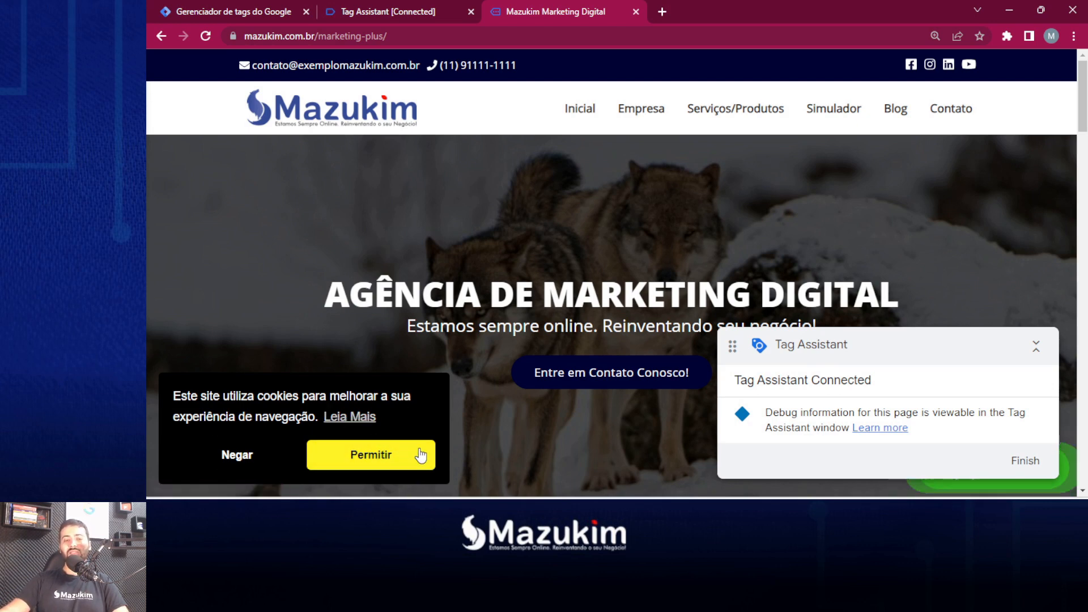
Step: Switch to the PowerPoint slide show, review the "Permissão para uso de cookies" slide, and return to the browser
mouse_move(756, 514)
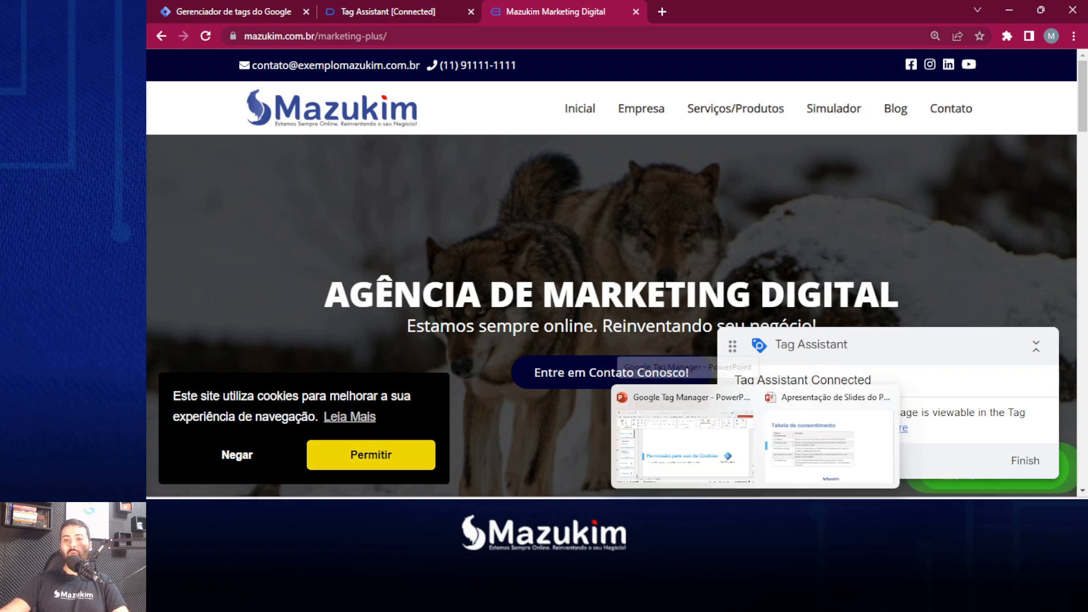
left_click(829, 445)
key("Right")
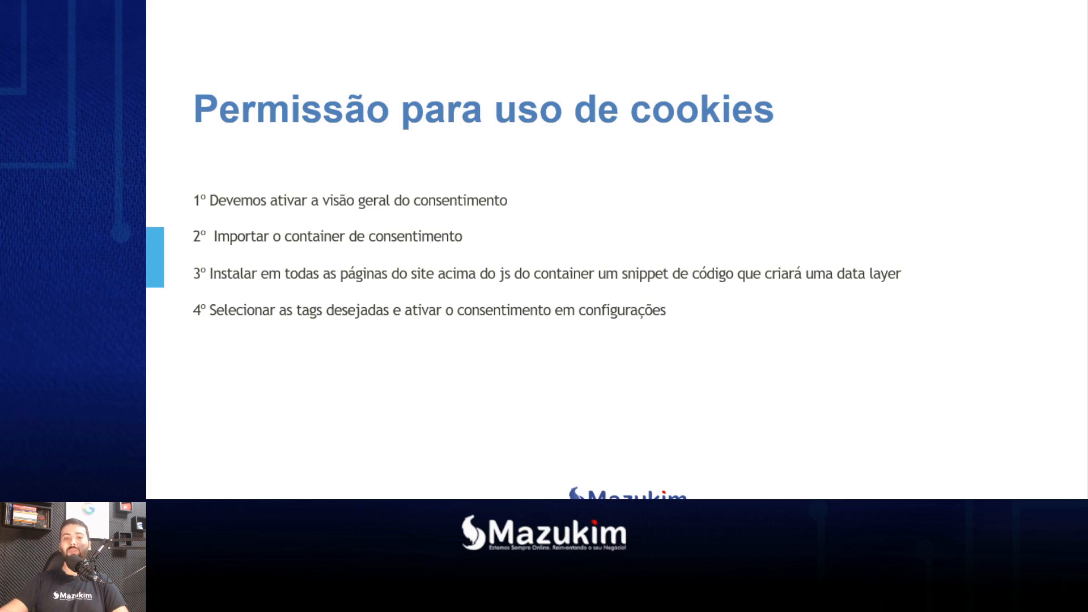
key("alt+Tab")
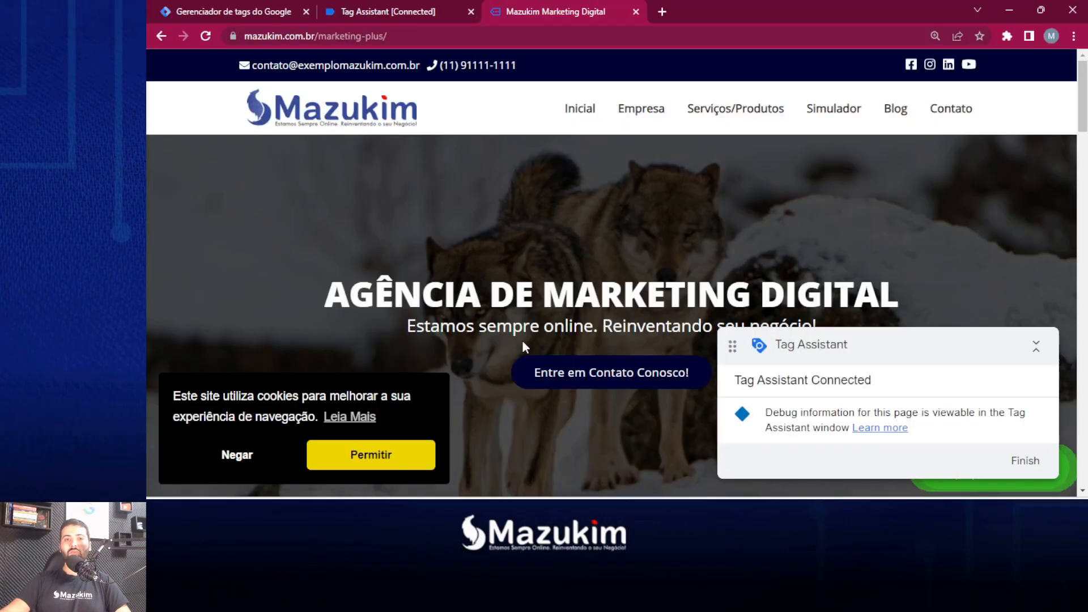
Step: Review the tags listed under configured consent in Google Tag Manager's consent overview, and close the overview
left_click(229, 12)
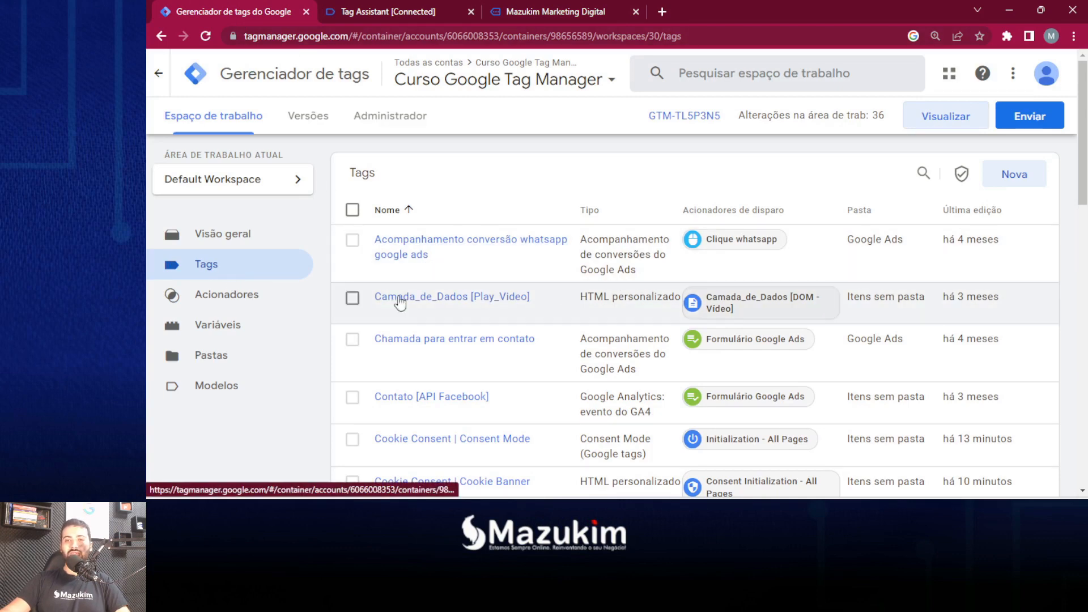
left_click(962, 176)
scroll(784, 255, "down", 10)
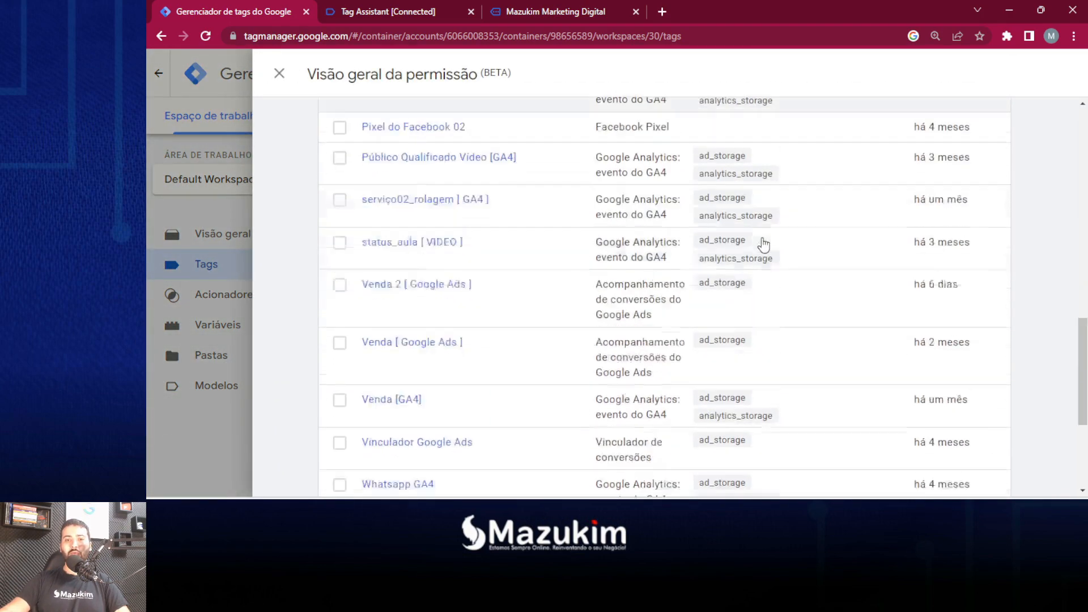
scroll(764, 244, "down", 4)
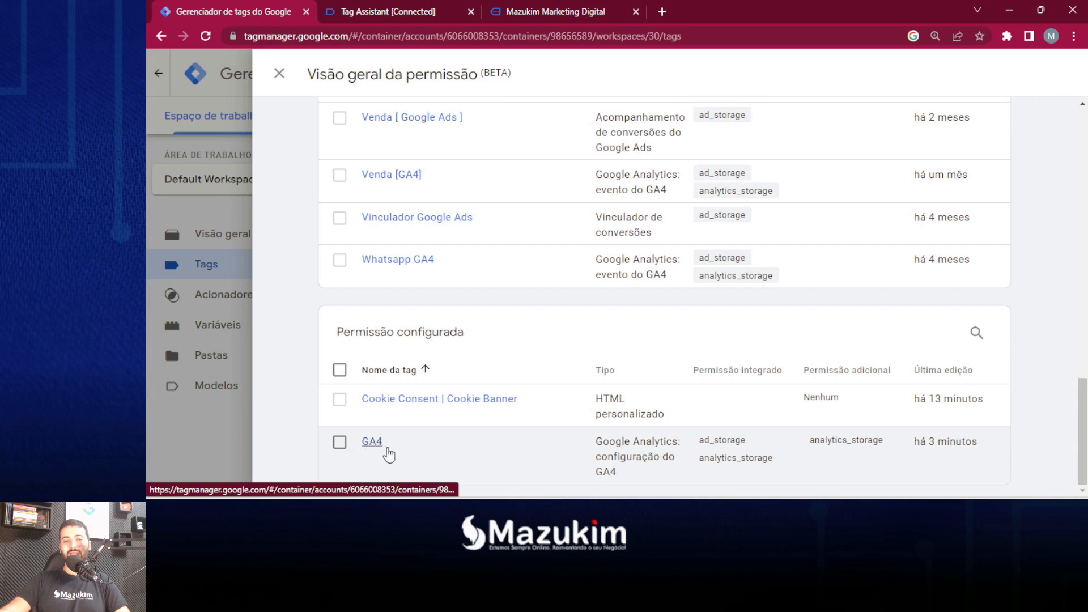
key("ctrl+plus")
key("ctrl+plus")
scroll(418, 416, "down", 5)
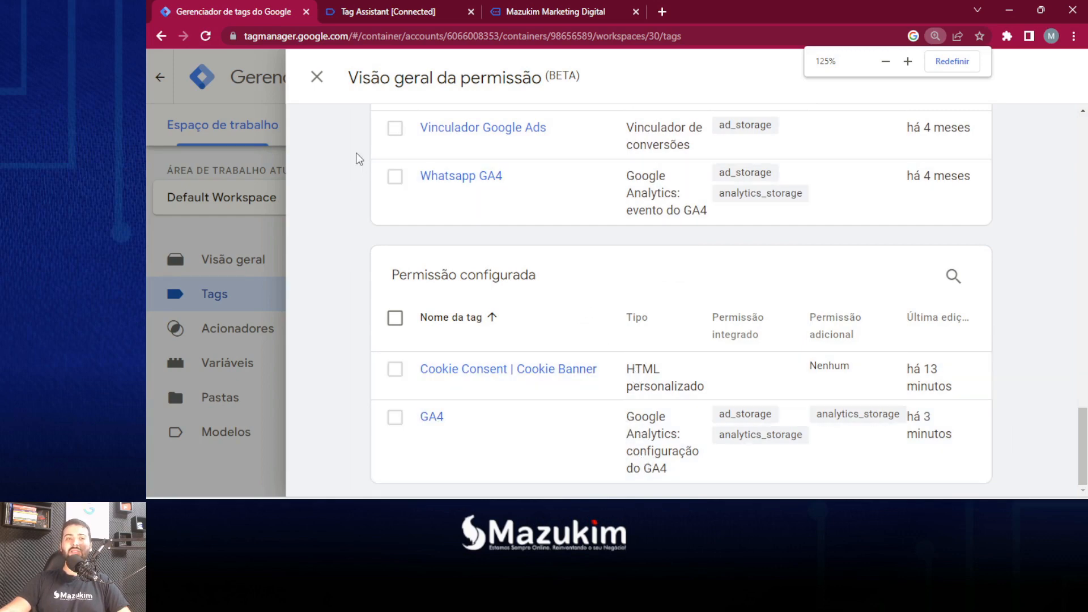
left_click(316, 77)
key("ctrl+minus")
key("ctrl+minus")
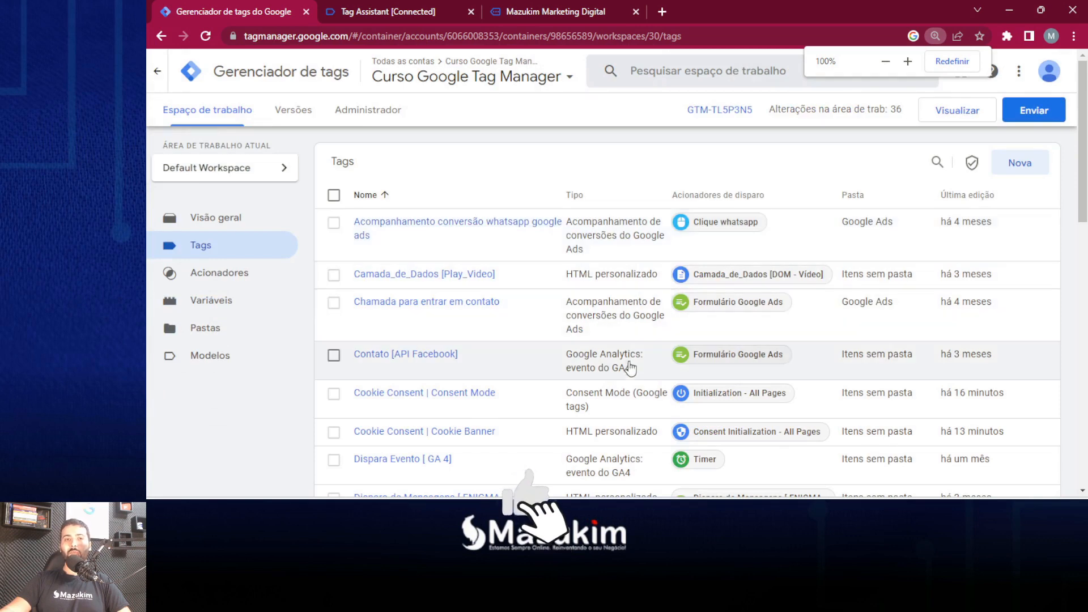